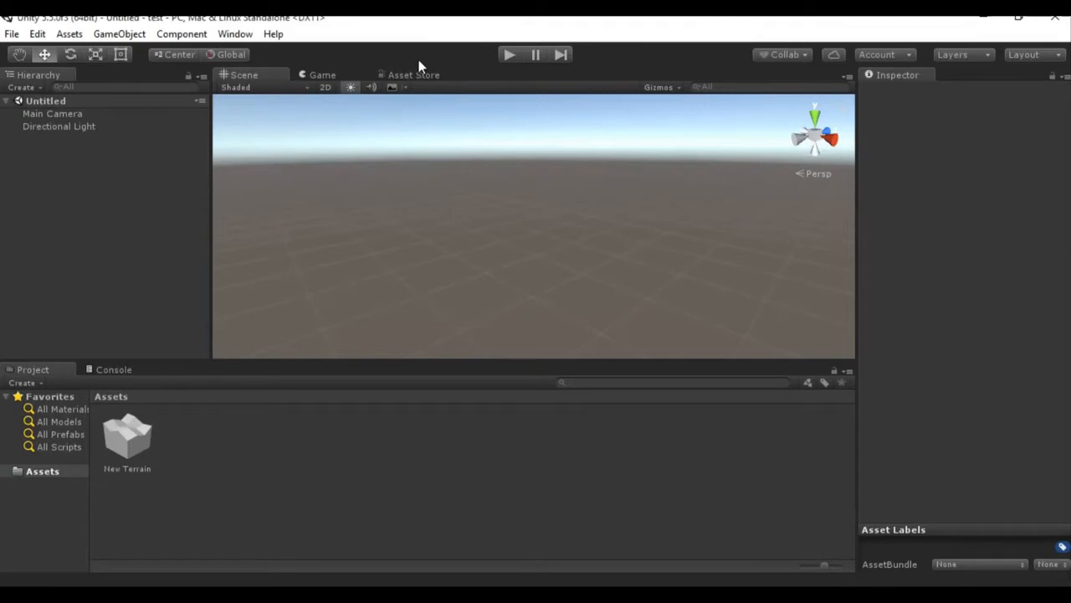
Add a 3D Terrain object to the scene.
click(118, 34)
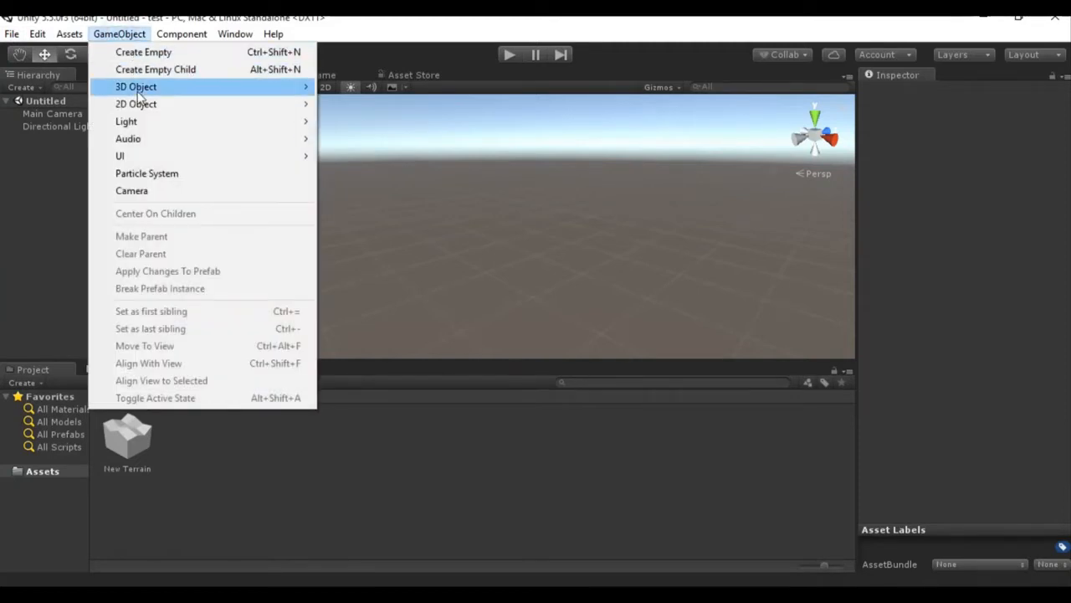
mouse_move(134, 96)
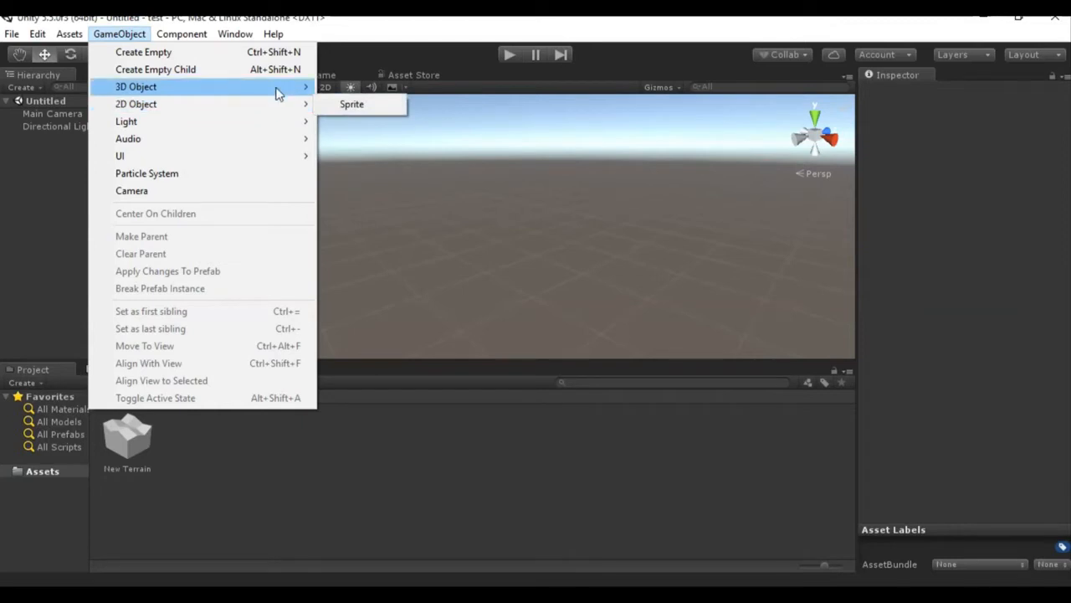
mouse_move(280, 89)
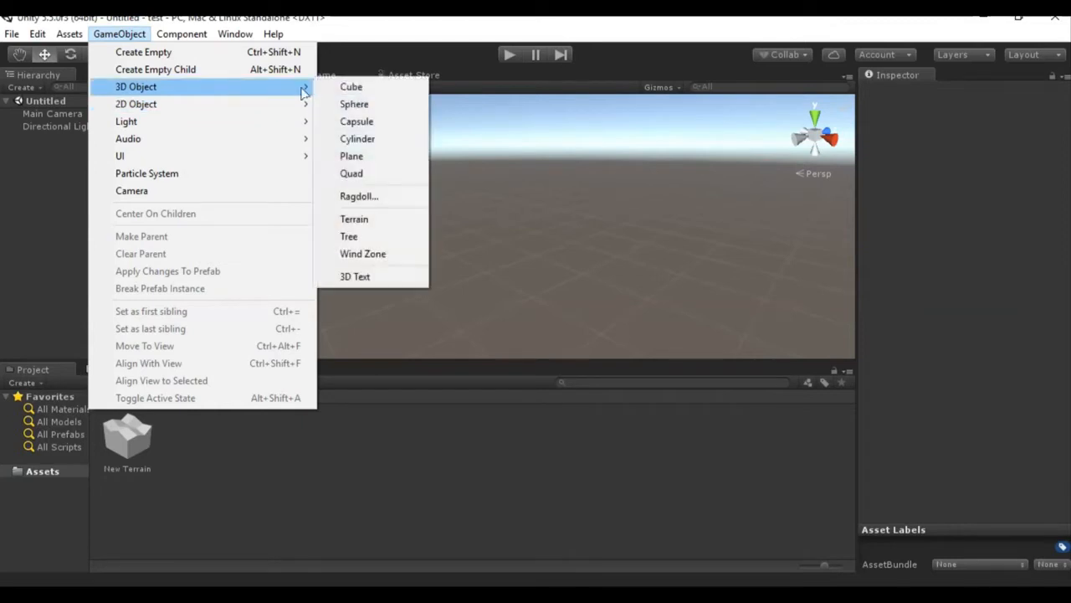
click(346, 220)
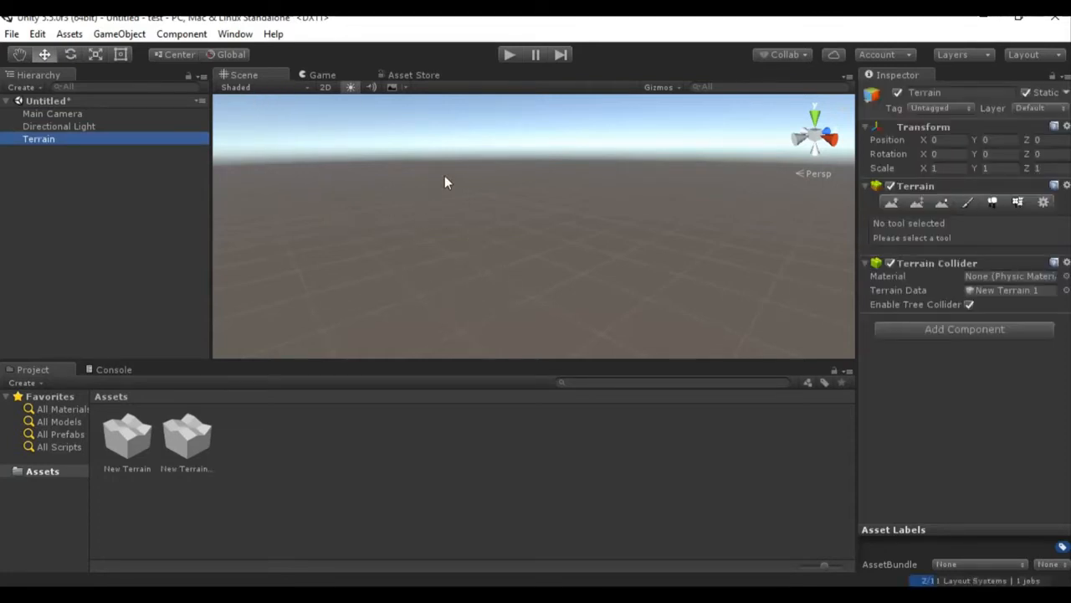
Move the terrain along its Z and X axes to about X -168, Z 222.
alt+drag(339, 231, 760, 327)
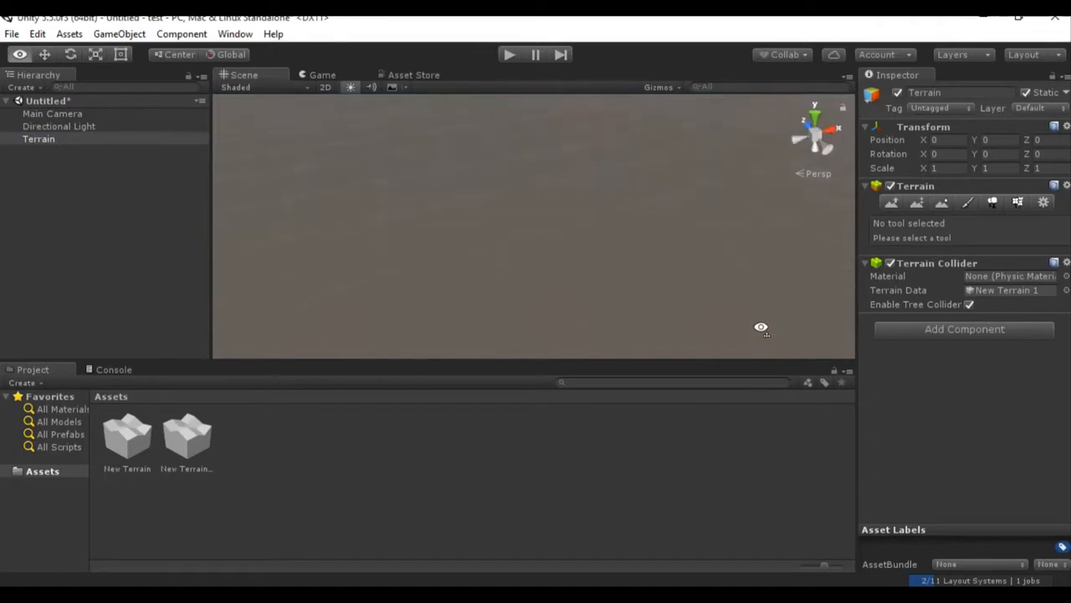
click(77, 140)
double_click(77, 140)
scroll(536, 238, up, 3)
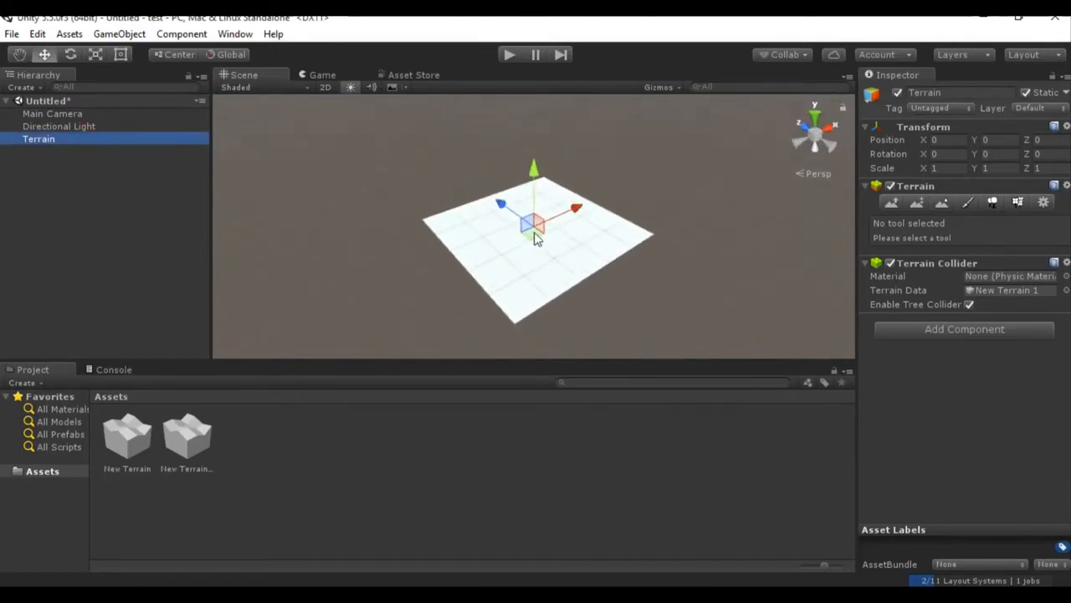
click(87, 115)
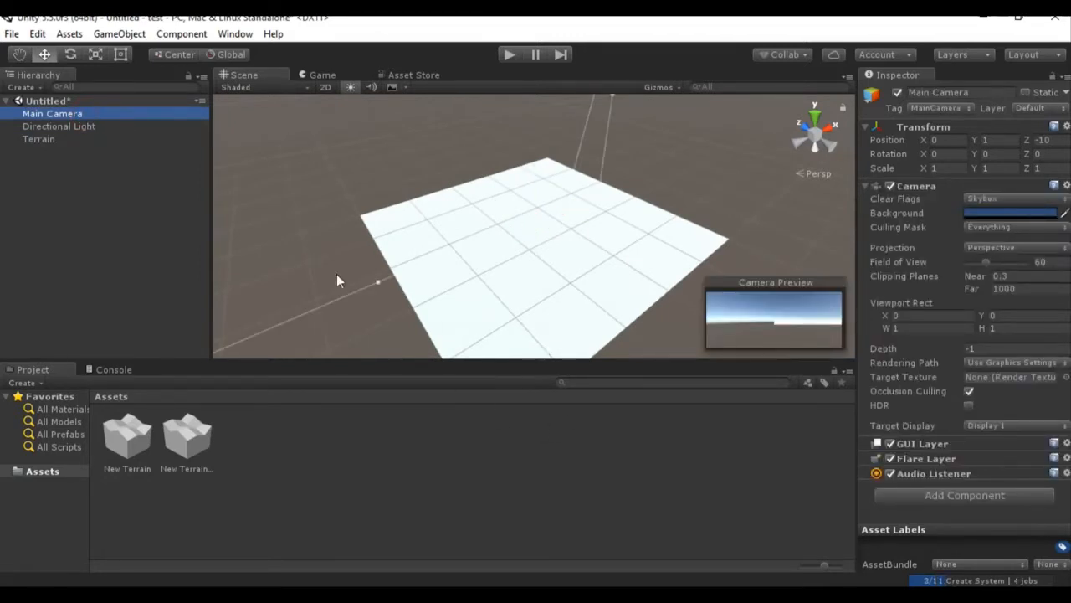
click(483, 307)
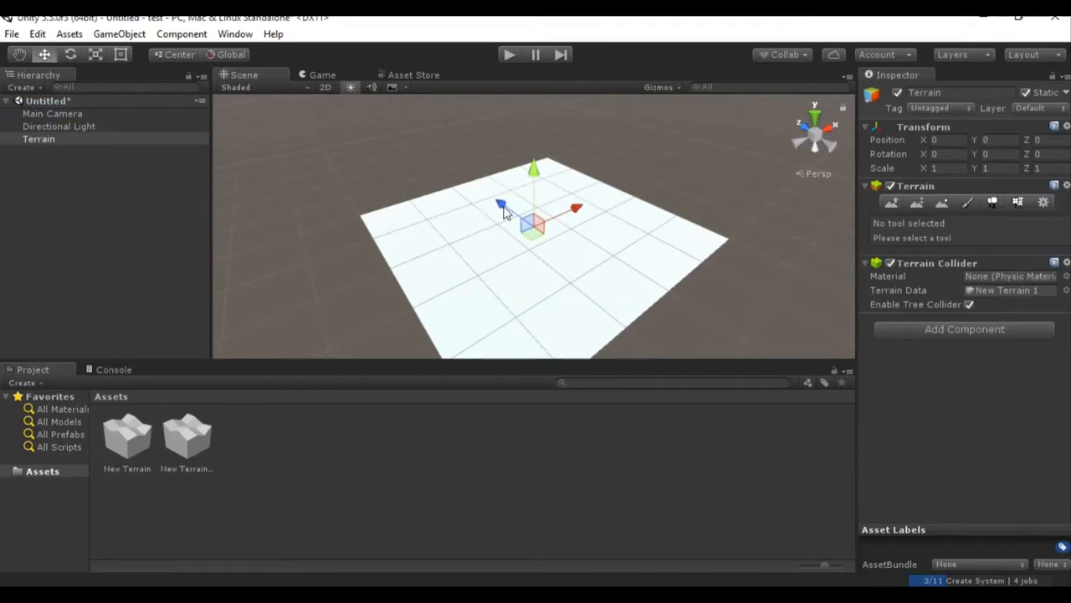
drag(503, 206, 435, 158)
drag(527, 172, 413, 205)
click(76, 139)
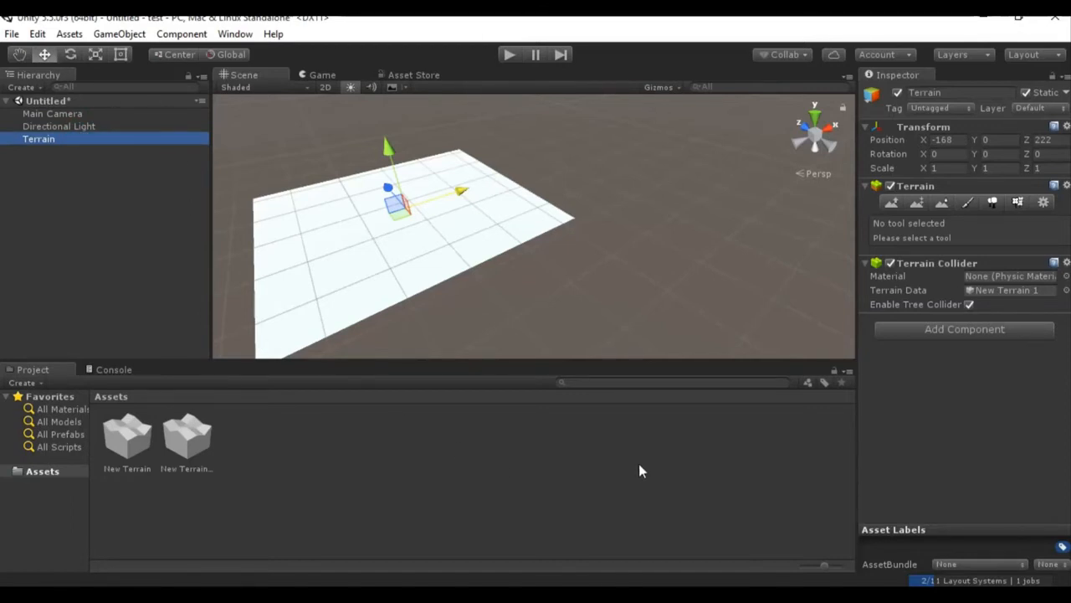
Activate the Raise/Lower Terrain tool for the terrain.
alt+drag(605, 263, 474, 222)
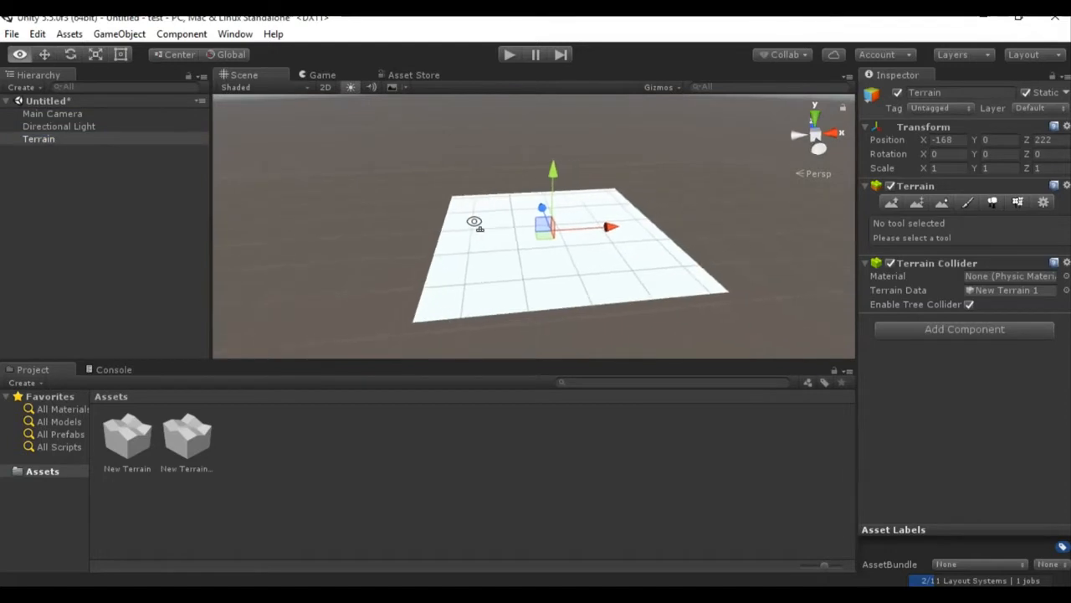
drag(591, 280, 501, 281)
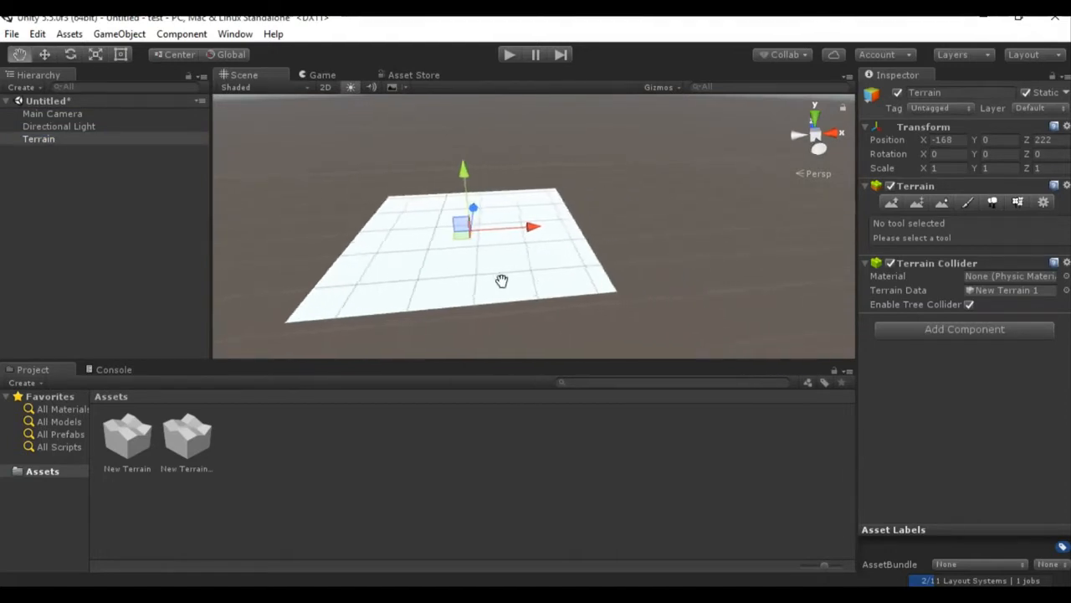
key(w)
scroll(500, 271, up, 5)
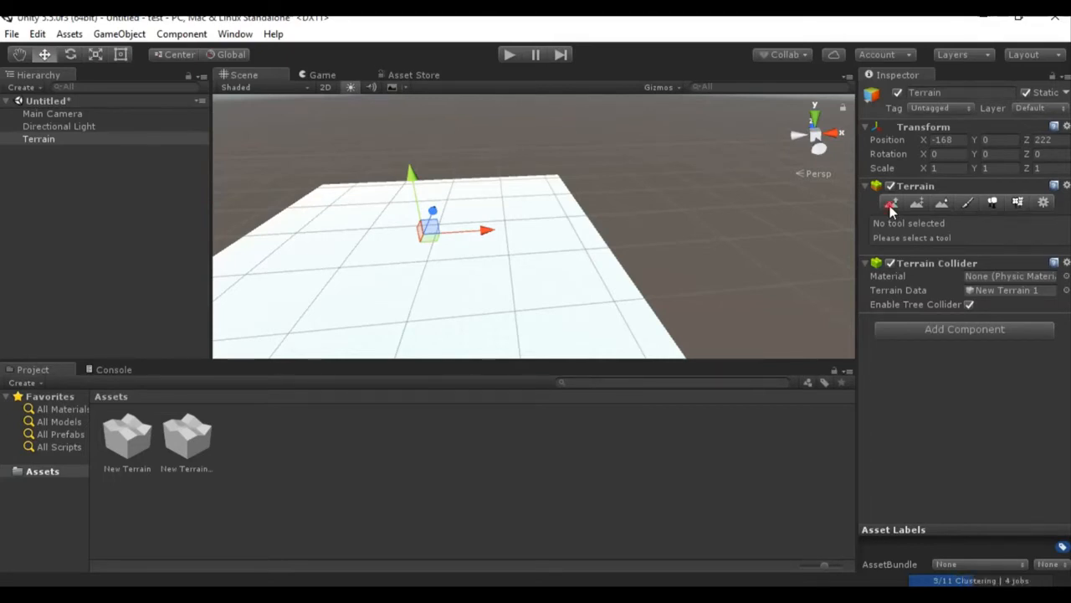
click(890, 205)
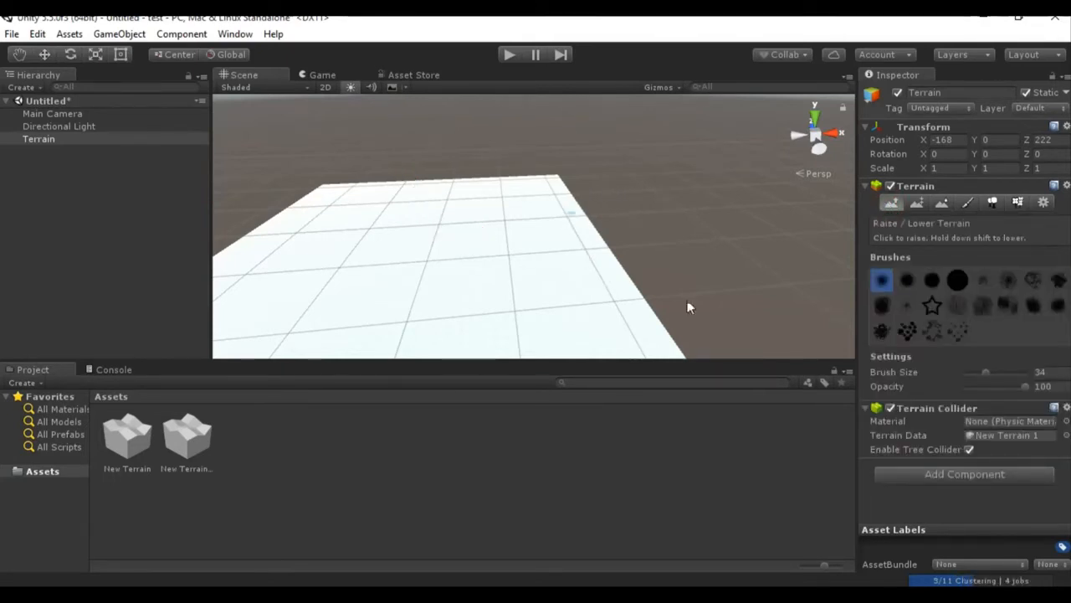
Try several terrain brush shapes and return to the first soft round brush.
click(929, 279)
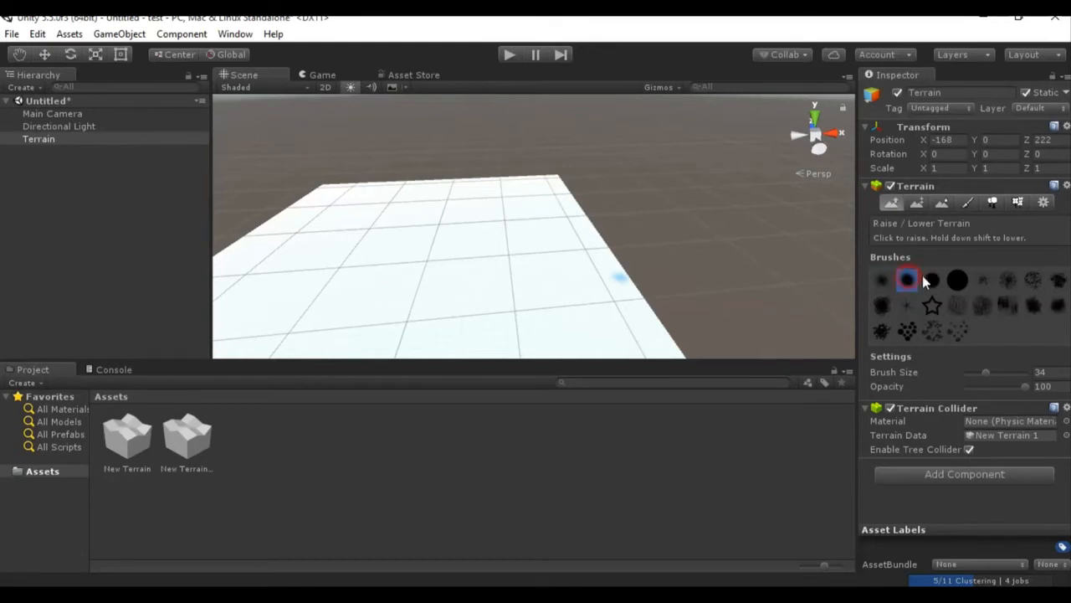
click(979, 285)
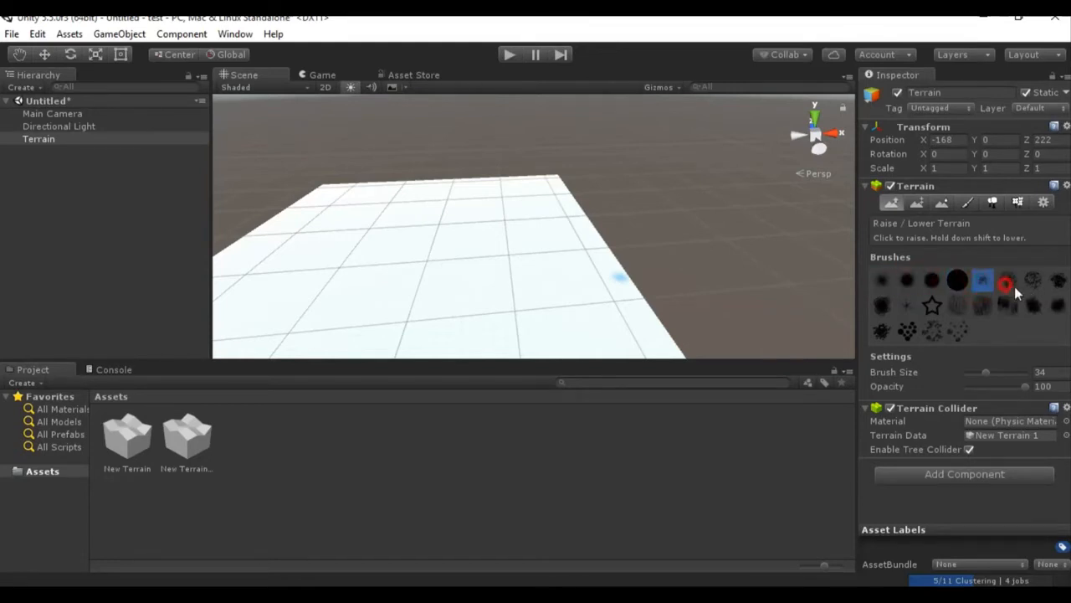
click(1058, 279)
click(1058, 305)
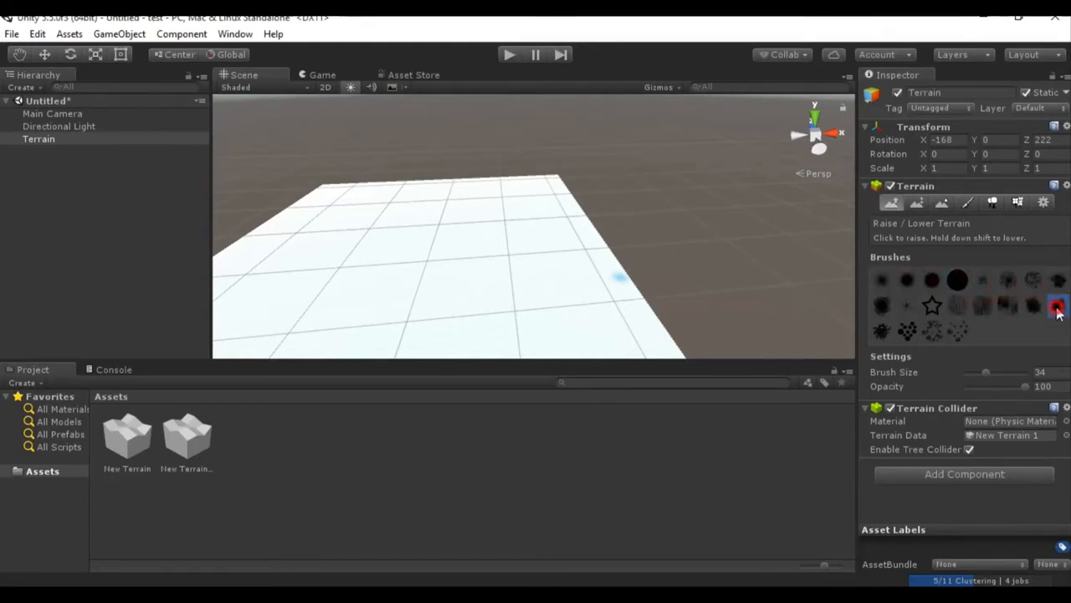
click(1034, 305)
click(1007, 304)
click(982, 304)
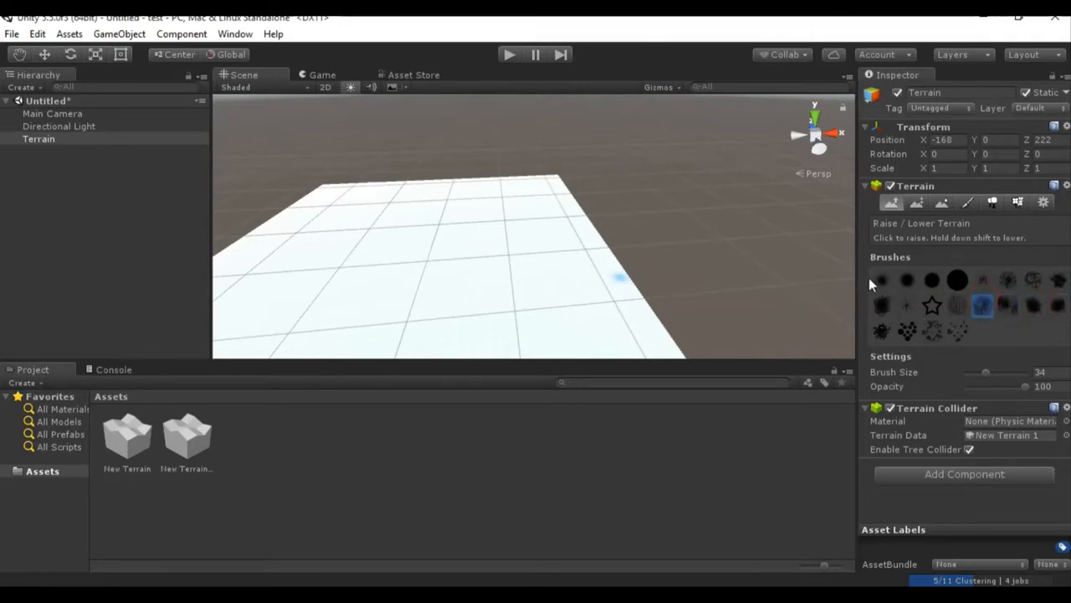
click(880, 281)
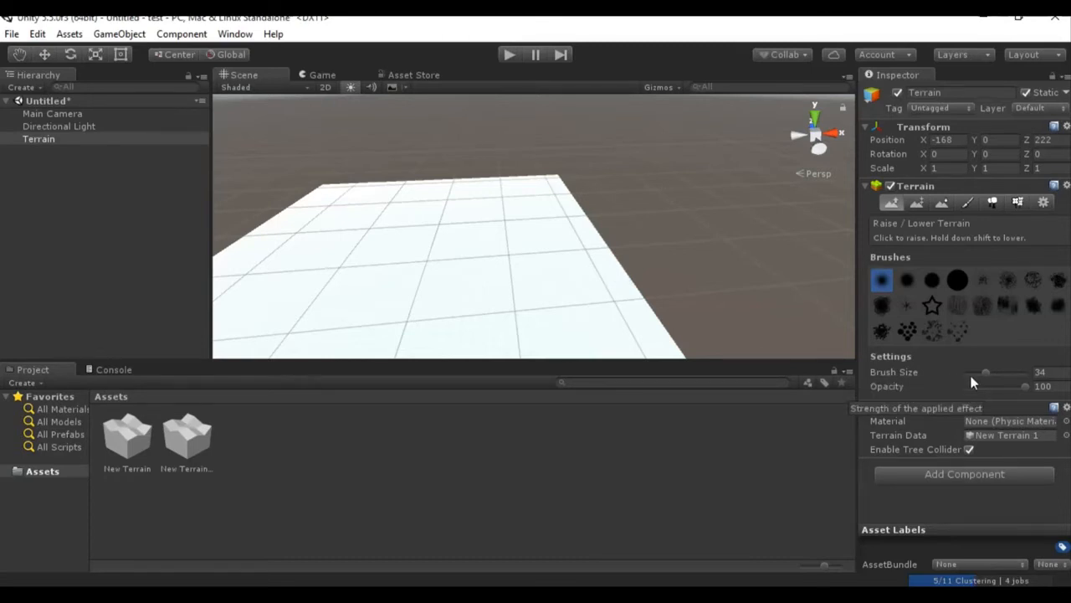
Set the brush opacity to 92 and its size to 98, and raise a tall narrow peak on the terrain.
mouse_move(985, 373)
mouse_down()
mouse_move(1003, 373)
mouse_move(1009, 392)
mouse_up()
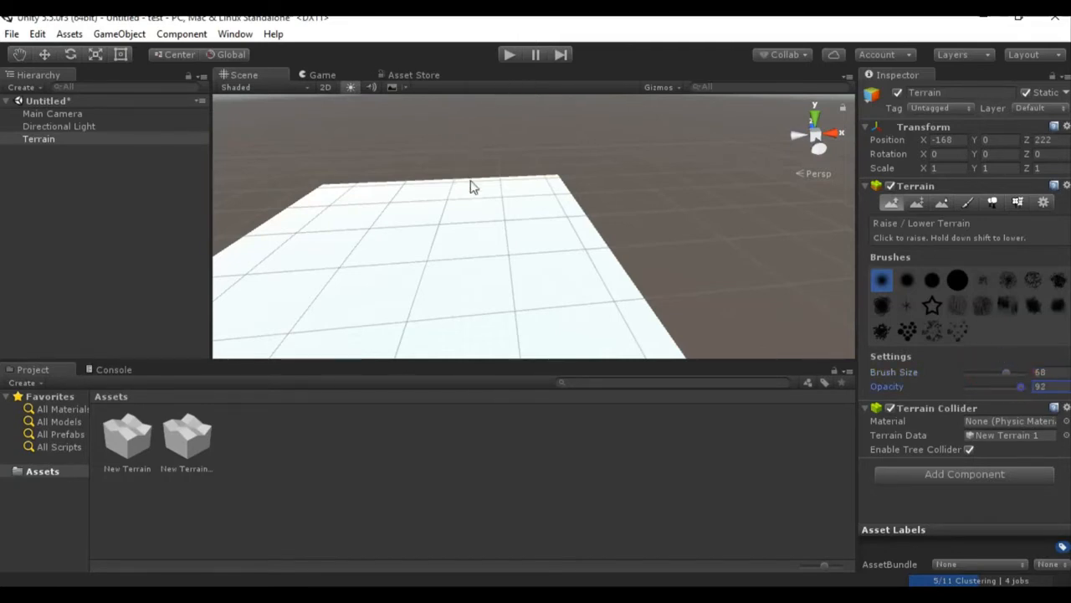
click(483, 239)
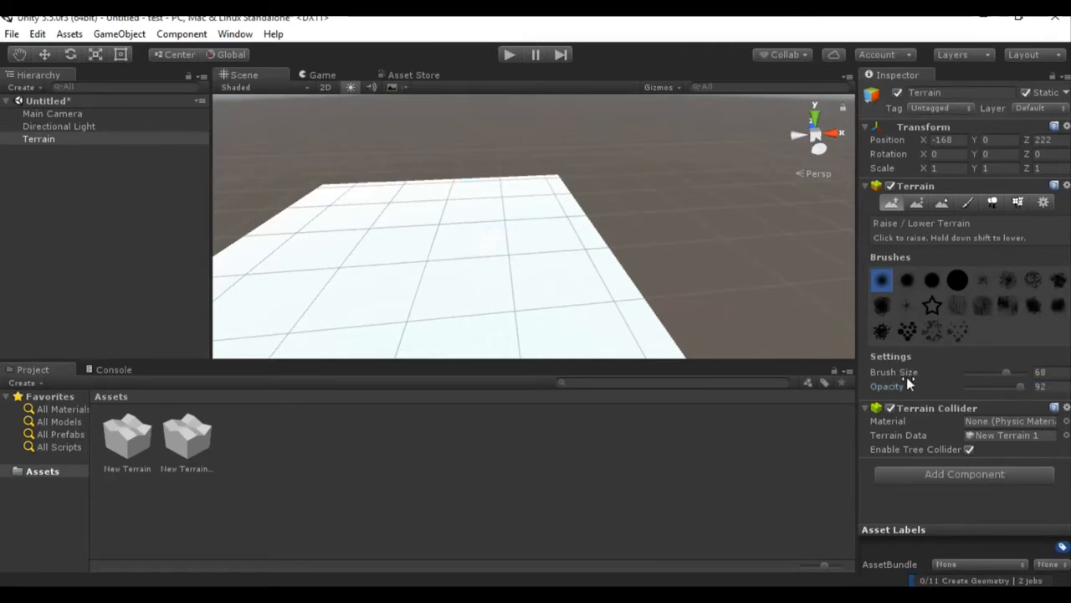
drag(1008, 373, 1015, 373)
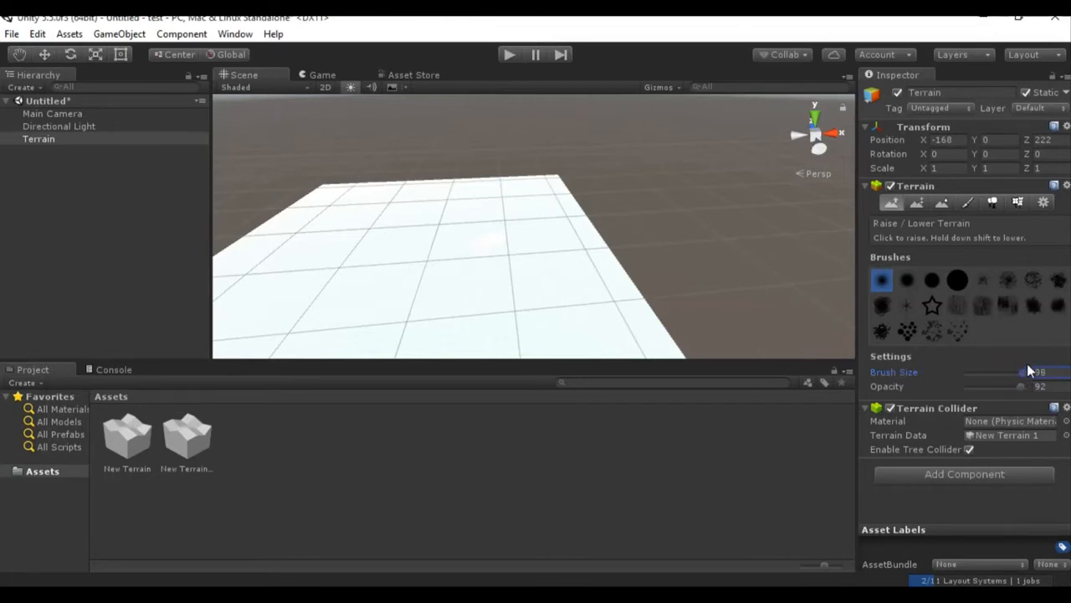
scroll(387, 251, up, 3)
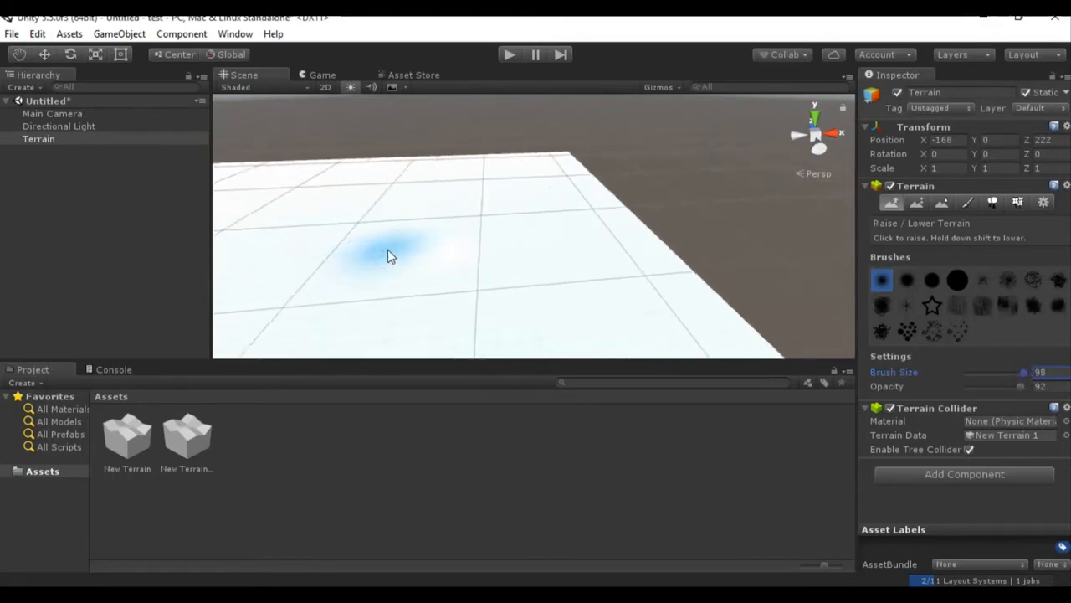
scroll(387, 249, up, 4)
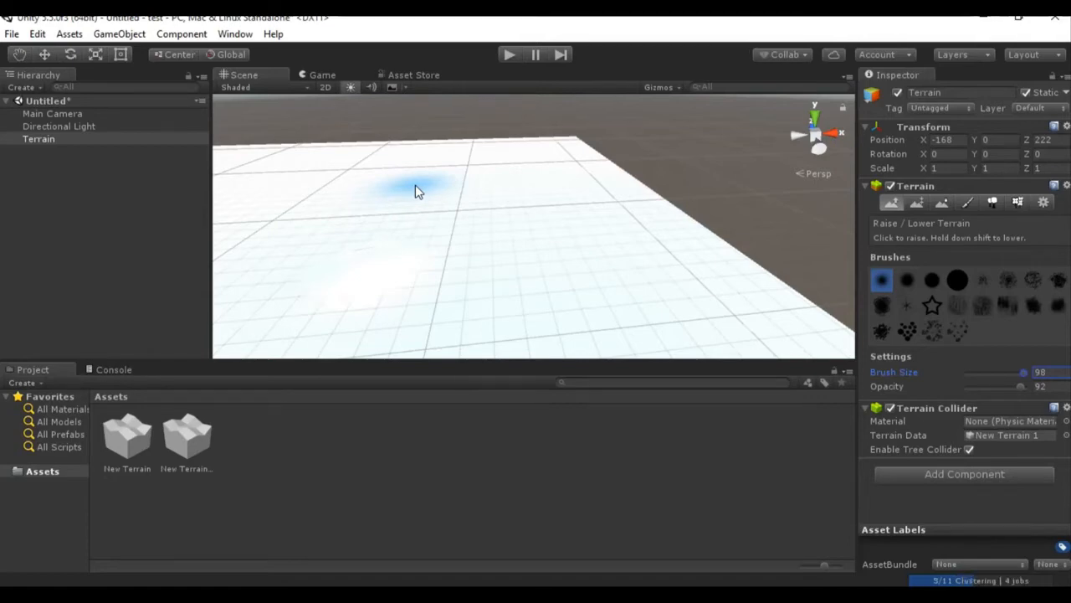
click(418, 190)
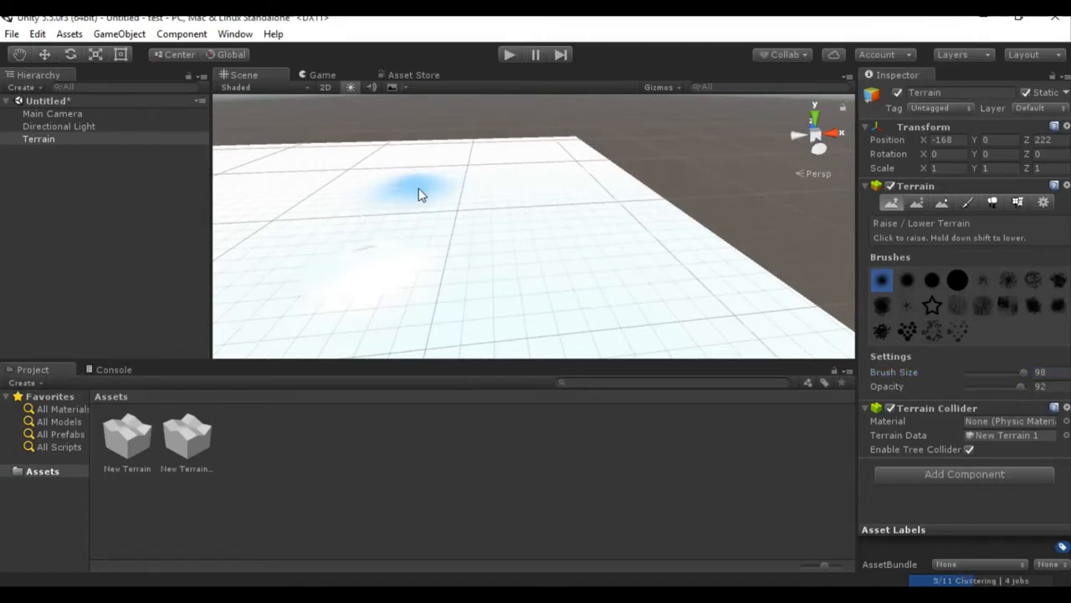
drag(418, 192, 483, 232)
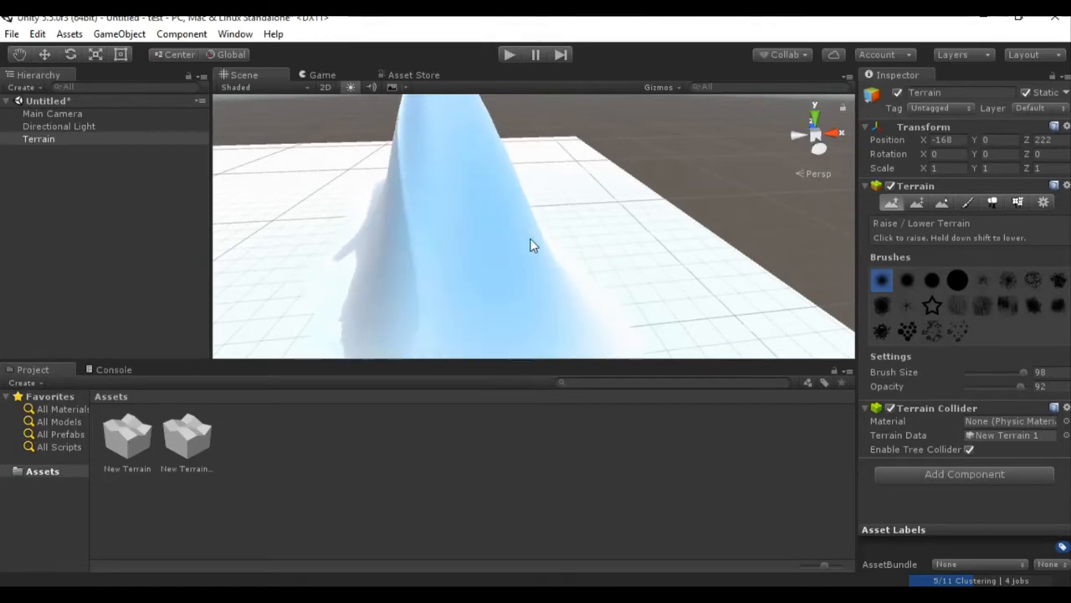
scroll(533, 243, down, 5)
scroll(469, 257, down, 1)
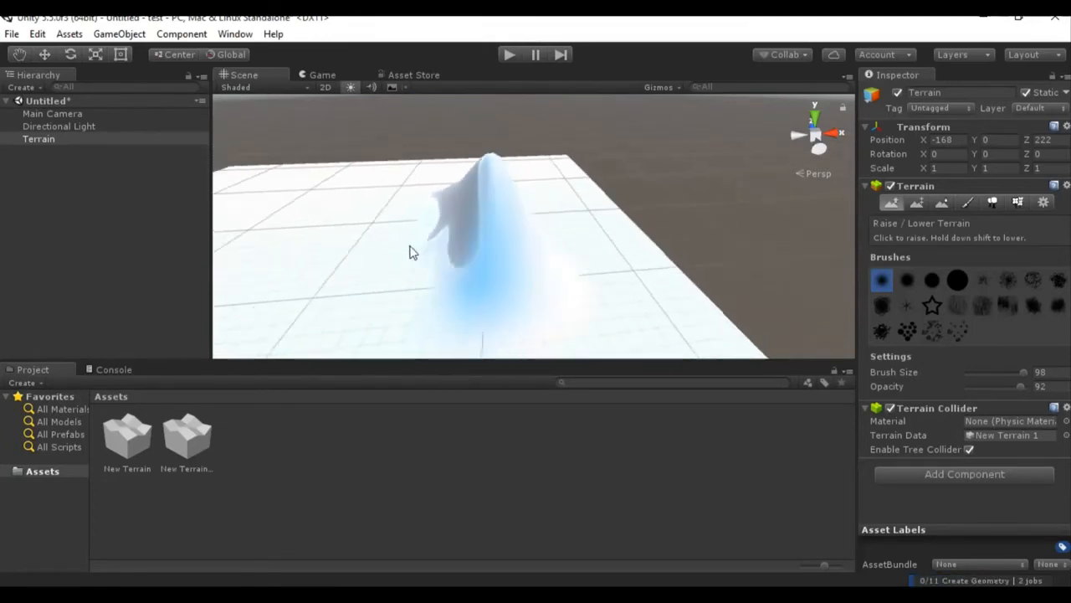
Raise a broad hill beside the narrow peak and lower mounds across the near part of the terrain.
mouse_move(423, 201)
mouse_down()
mouse_move(380, 195)
mouse_move(254, 251)
mouse_up()
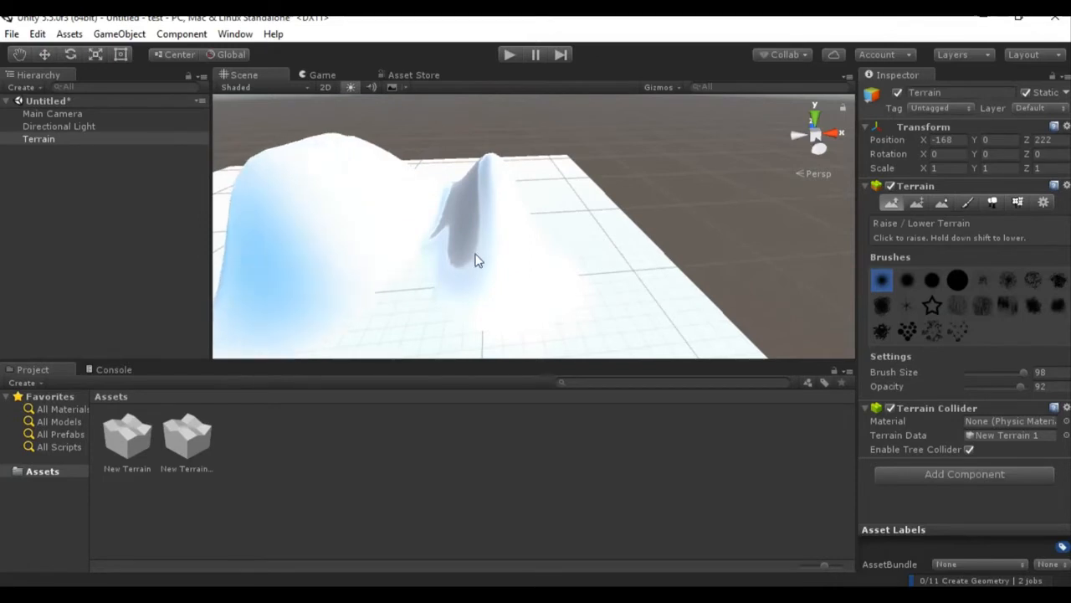
scroll(470, 275, down, 5)
mouse_move(320, 253)
mouse_down()
mouse_move(328, 279)
mouse_move(363, 306)
mouse_move(567, 331)
mouse_move(590, 271)
mouse_move(578, 244)
mouse_up()
drag(466, 244, 472, 213)
Set the scene's environment lighting Reflection Source to Custom and close the Lighting window.
alt+drag(396, 289, 268, 76)
click(235, 34)
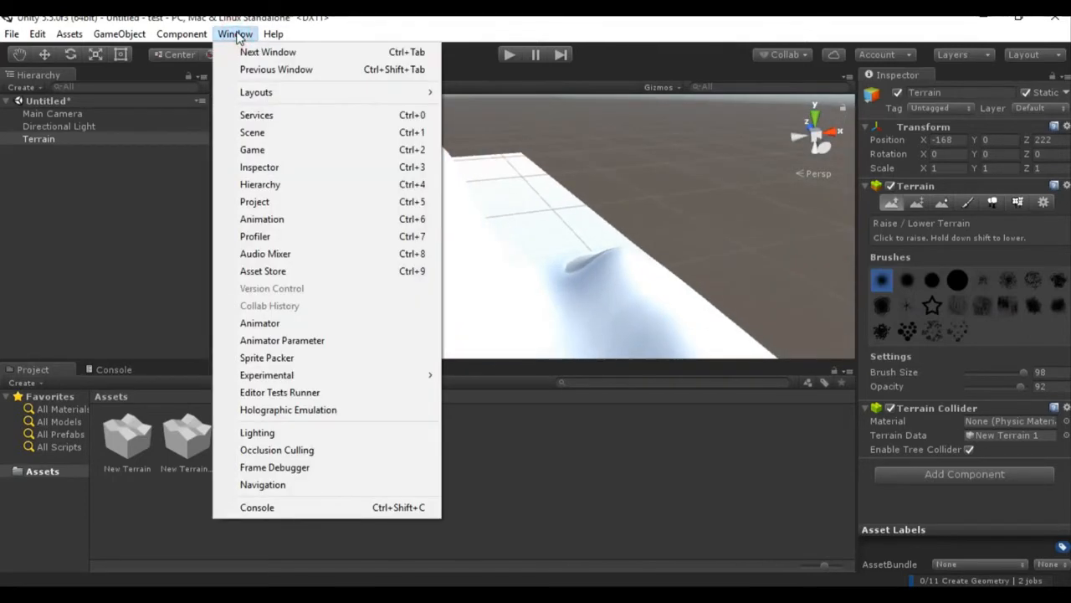
click(277, 437)
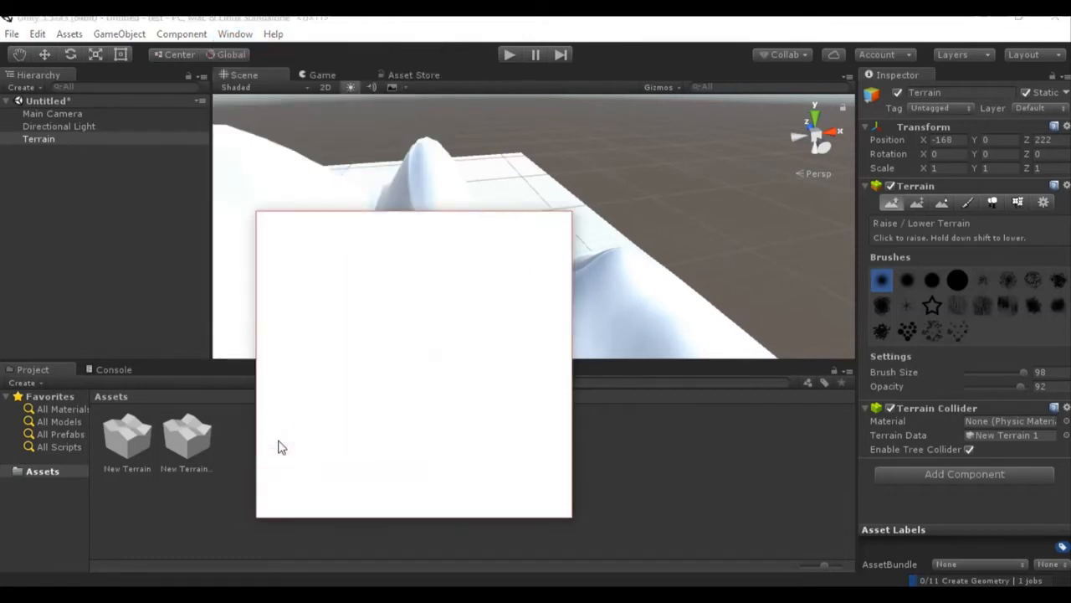
drag(400, 227, 338, 148)
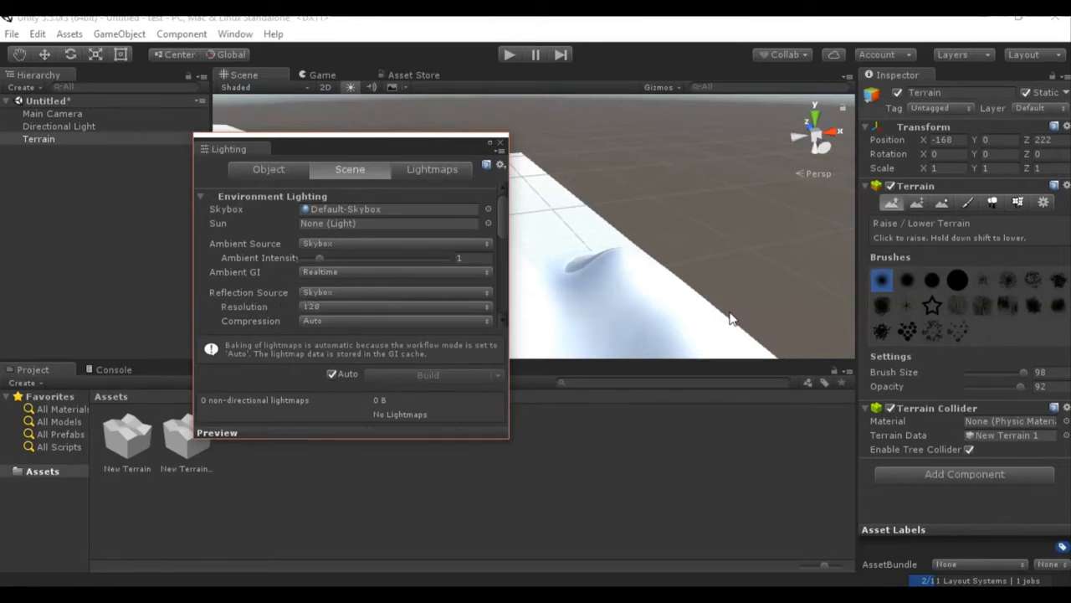
right_drag(722, 251, 657, 90)
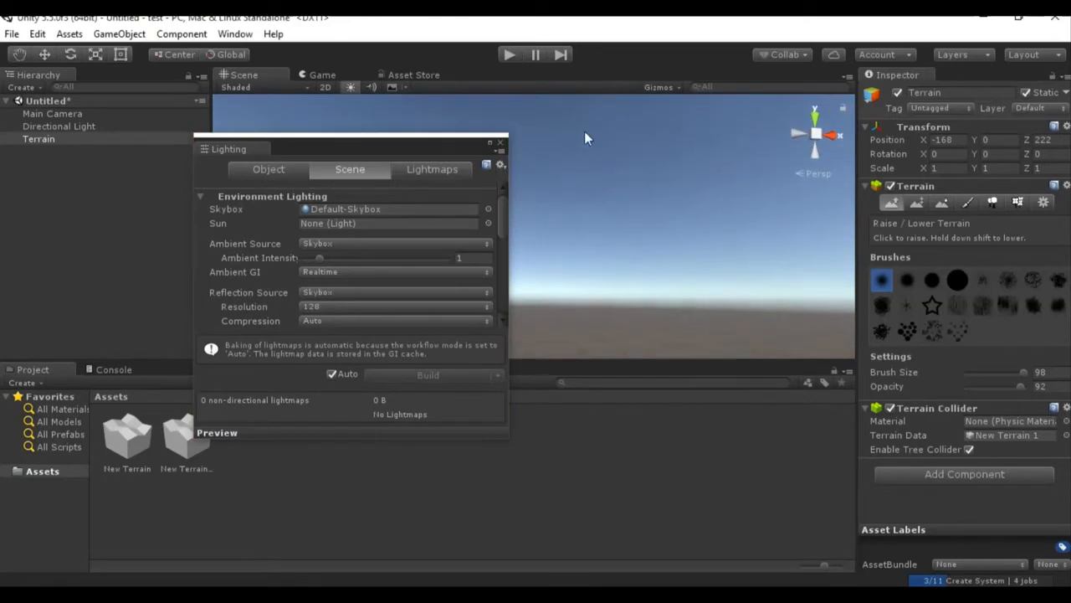
right_drag(625, 251, 494, 299)
click(316, 291)
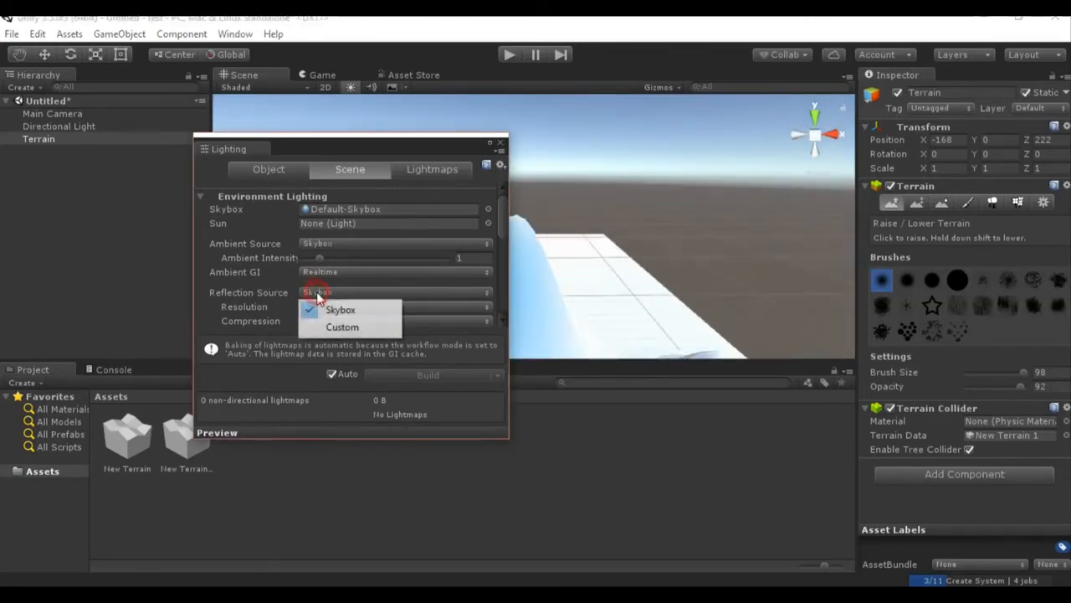
click(339, 332)
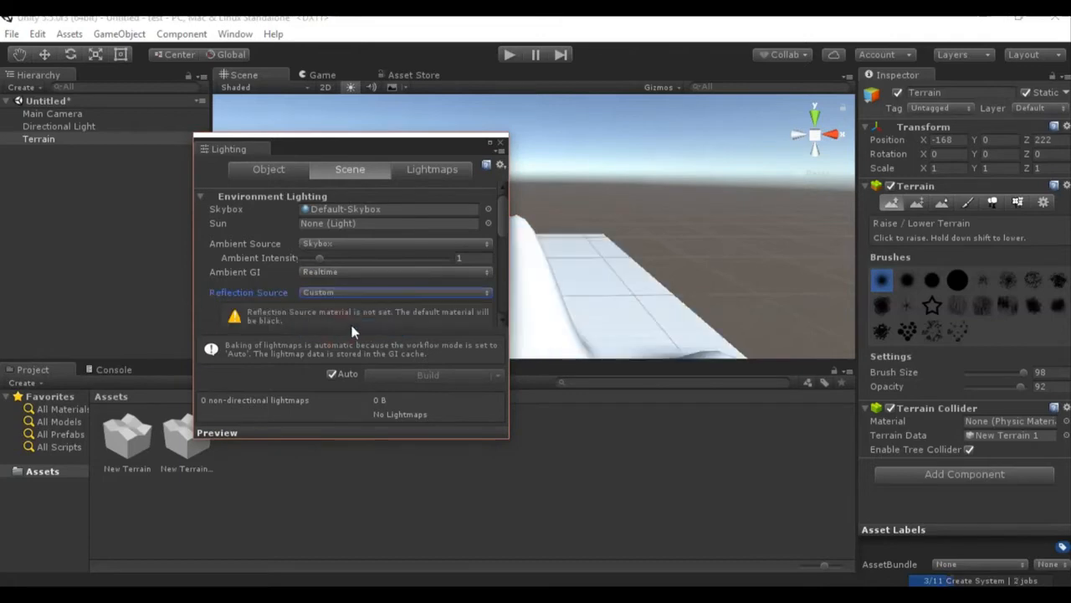
click(501, 143)
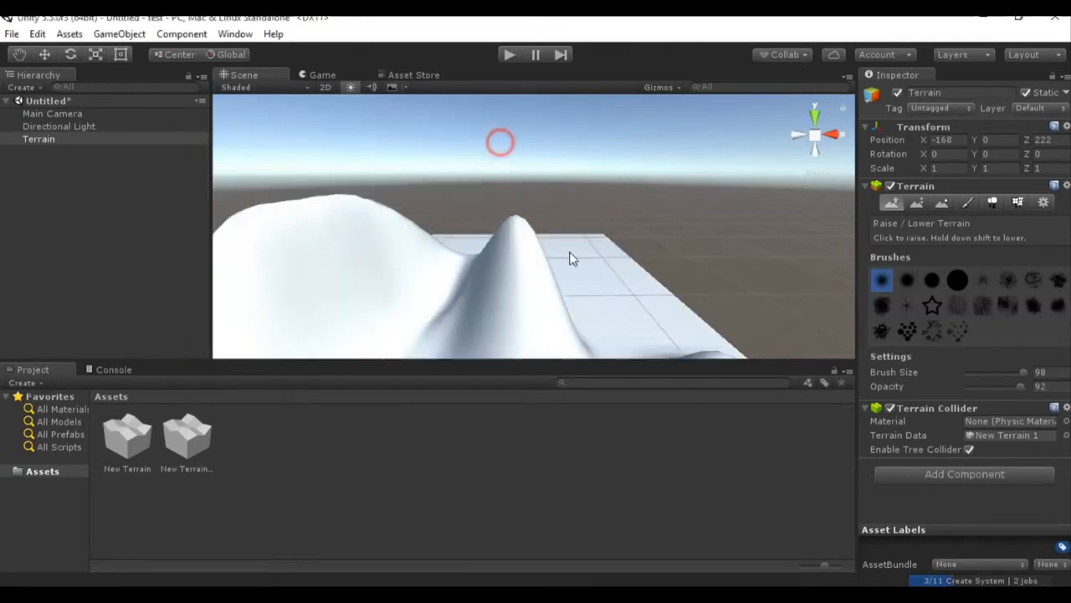
right_drag(561, 280, 483, 328)
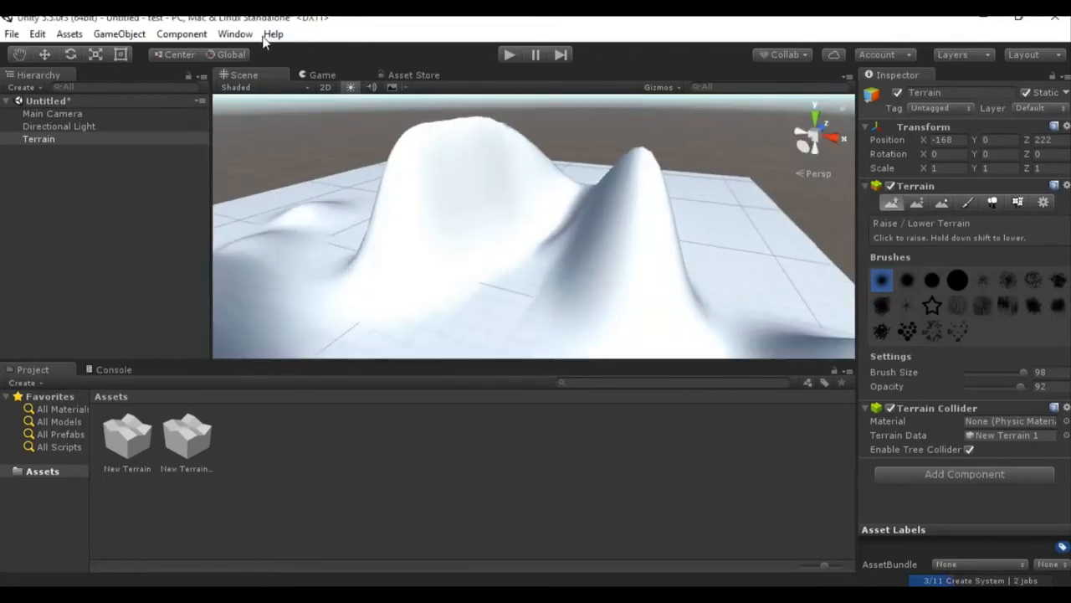
Set the scene's environment lighting Ambient Intensity to 0.61 and close the Lighting window.
click(235, 33)
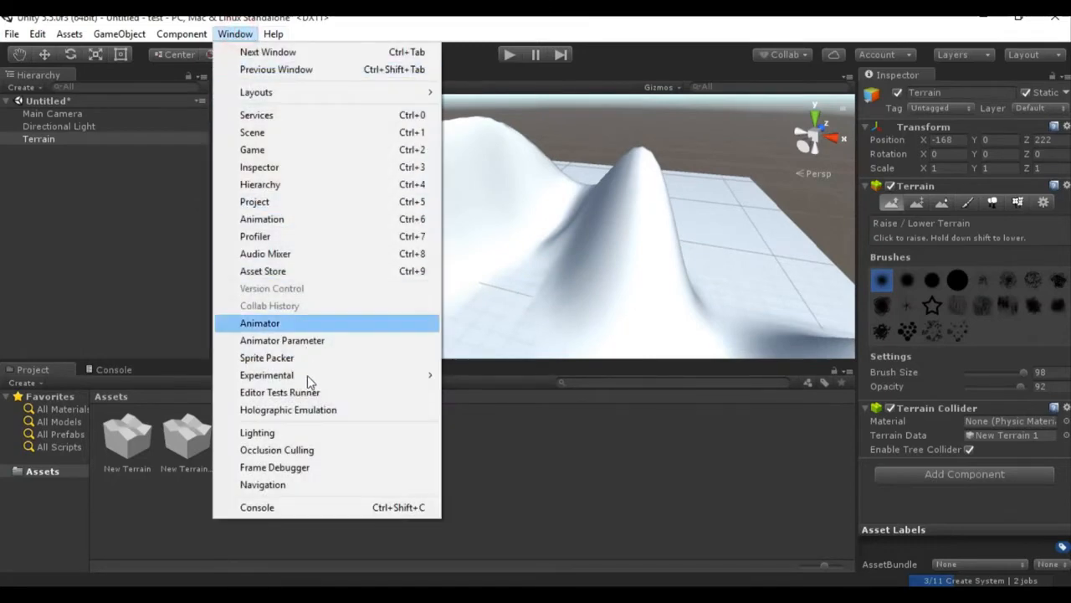
click(257, 433)
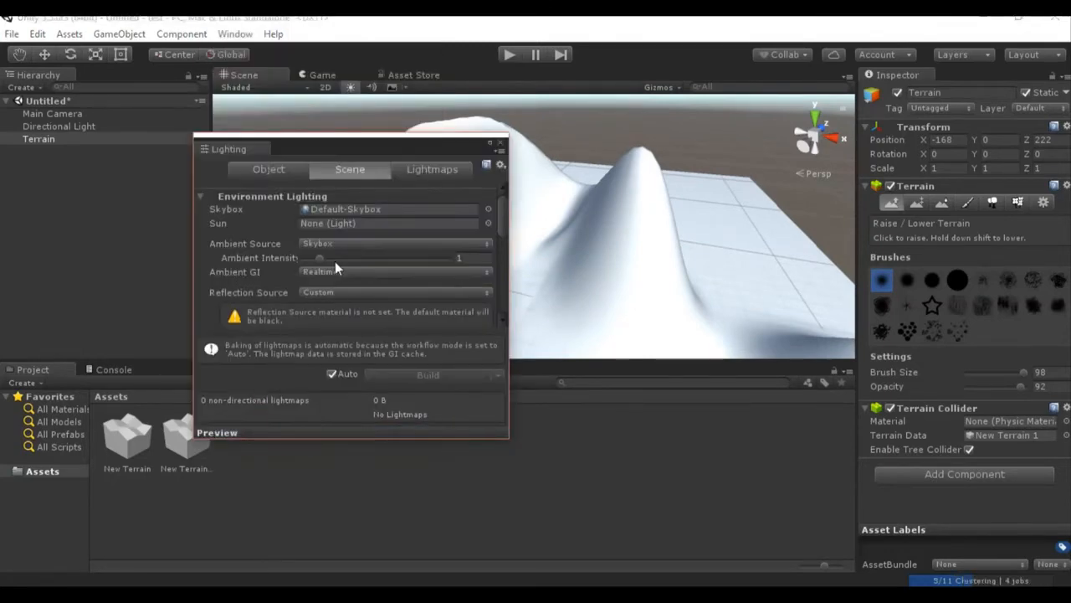
drag(317, 258, 310, 258)
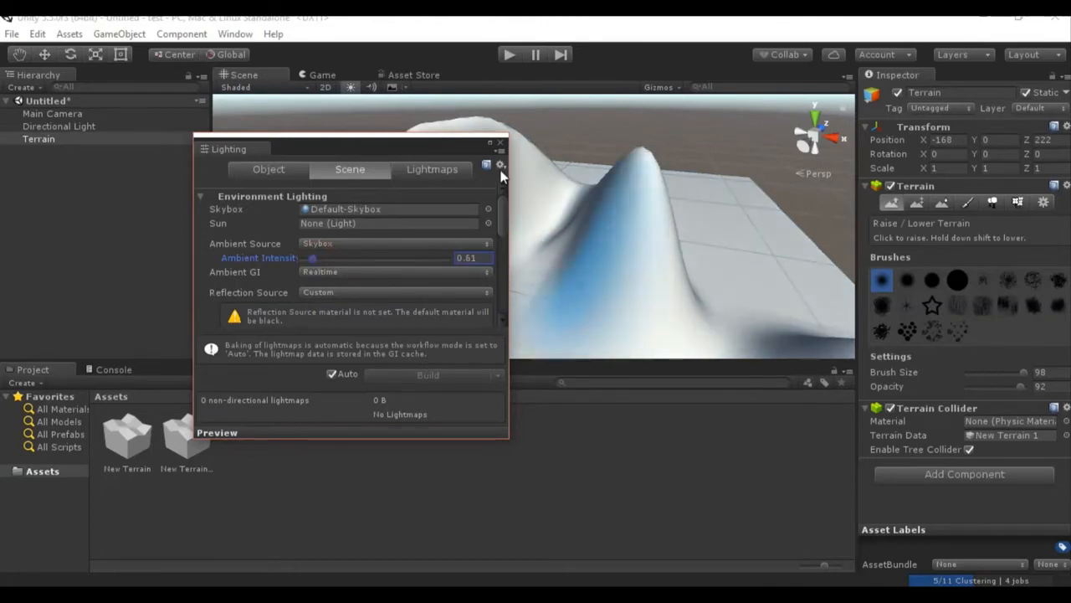
click(500, 142)
Raise a small hill near the empty far corner of the terrain, beyond the existing hills.
scroll(473, 214, down, 3)
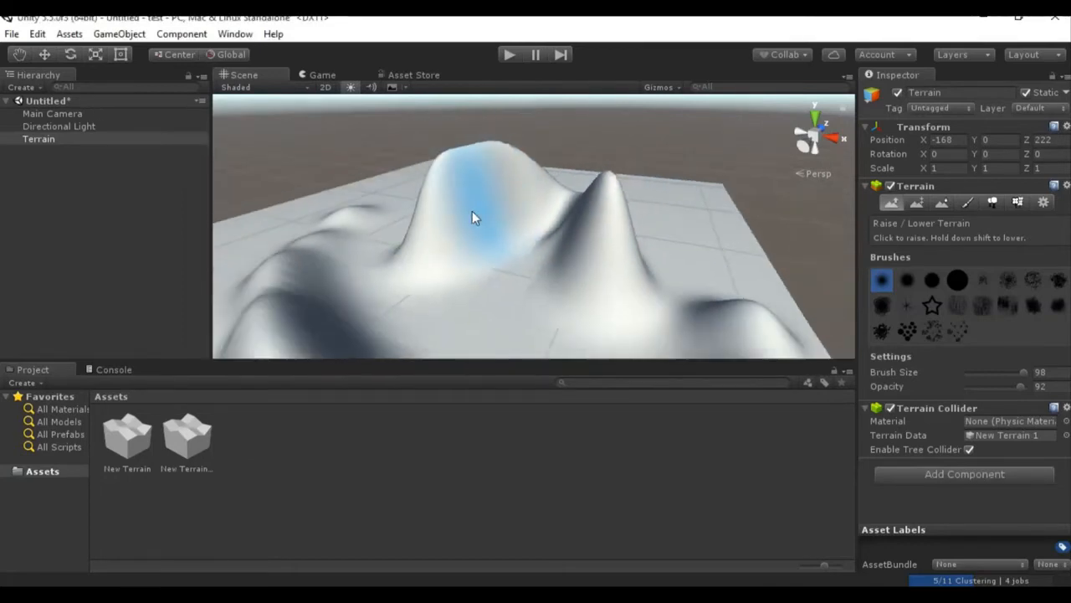
right_drag(416, 256, 503, 223)
middle_drag(503, 223, 632, 204)
click(445, 161)
drag(417, 189, 403, 194)
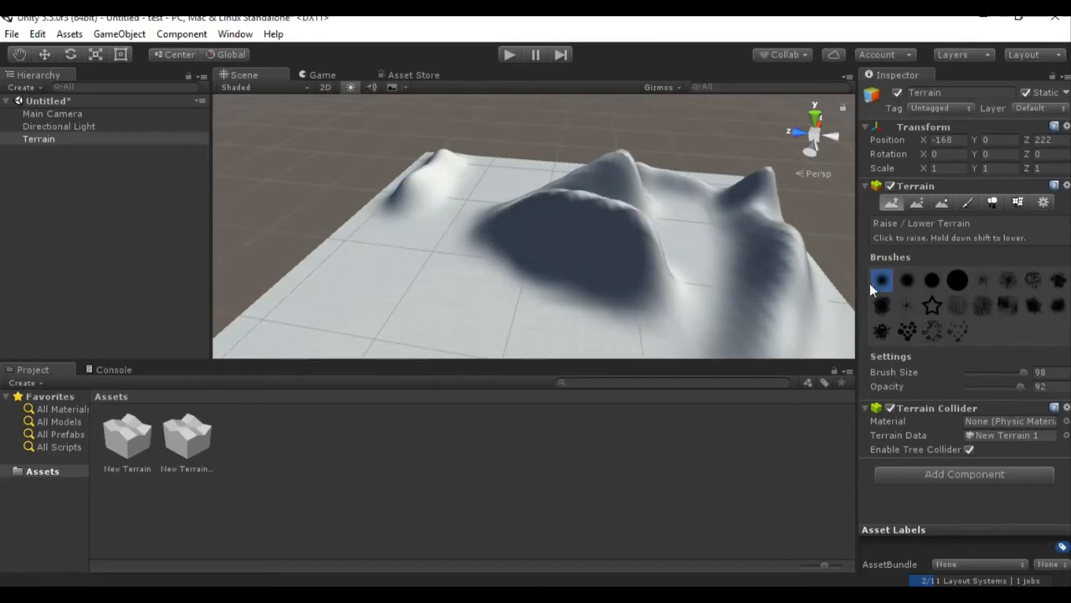
Raise clusters of spikes across the open ground and between the hills, using the brush made of round dots.
click(907, 331)
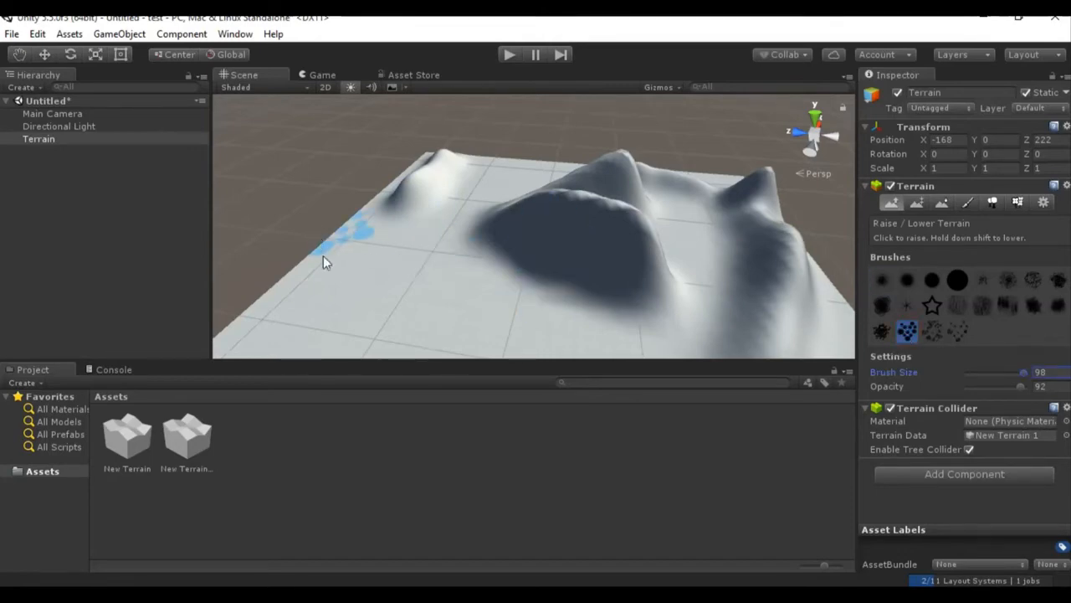
mouse_move(370, 280)
mouse_down()
mouse_move(443, 281)
mouse_move(611, 321)
mouse_move(669, 320)
mouse_up()
mouse_move(708, 268)
mouse_down()
mouse_move(677, 211)
mouse_move(744, 216)
mouse_up()
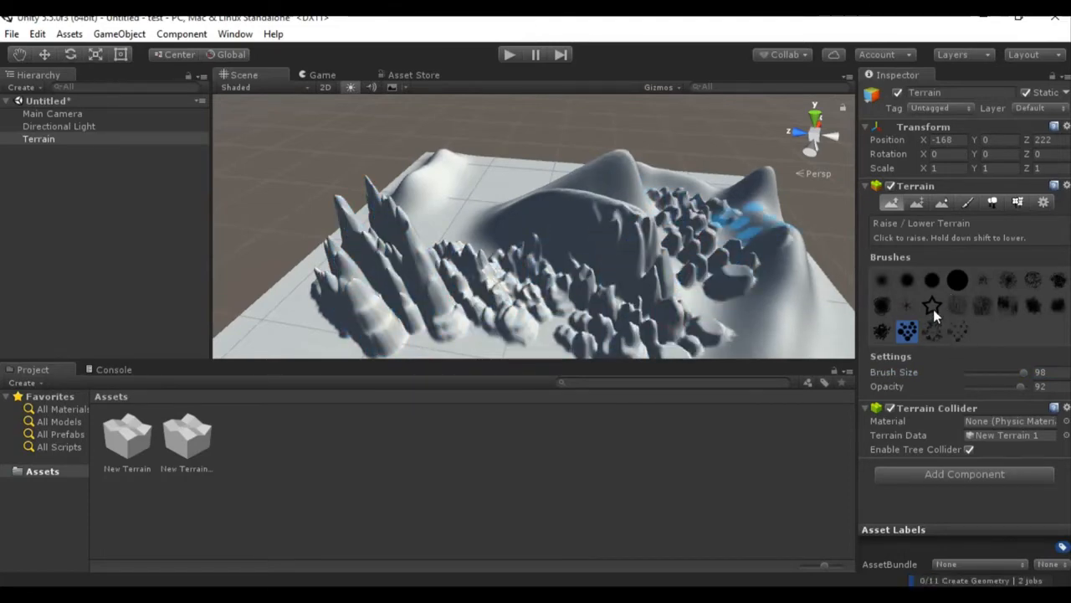
Raise star-shaped ridges and steep walls on the terrain beside the tall spikes with the star brush.
click(933, 308)
mouse_move(502, 262)
alt+mouse_down()
mouse_move(399, 311)
mouse_move(355, 295)
mouse_move(444, 262)
alt+mouse_up()
click(569, 285)
mouse_move(554, 270)
right_down()
mouse_move(634, 275)
mouse_move(681, 261)
mouse_move(641, 239)
right_up()
right_drag(539, 227, 596, 268)
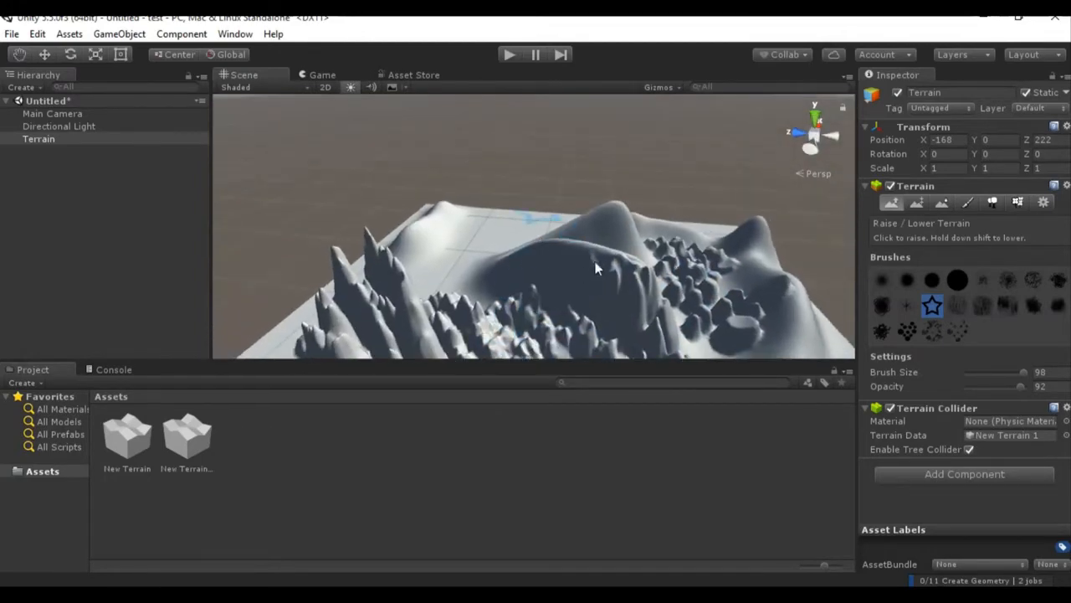
mouse_move(589, 222)
middle_down()
mouse_move(581, 167)
mouse_move(547, 145)
middle_up()
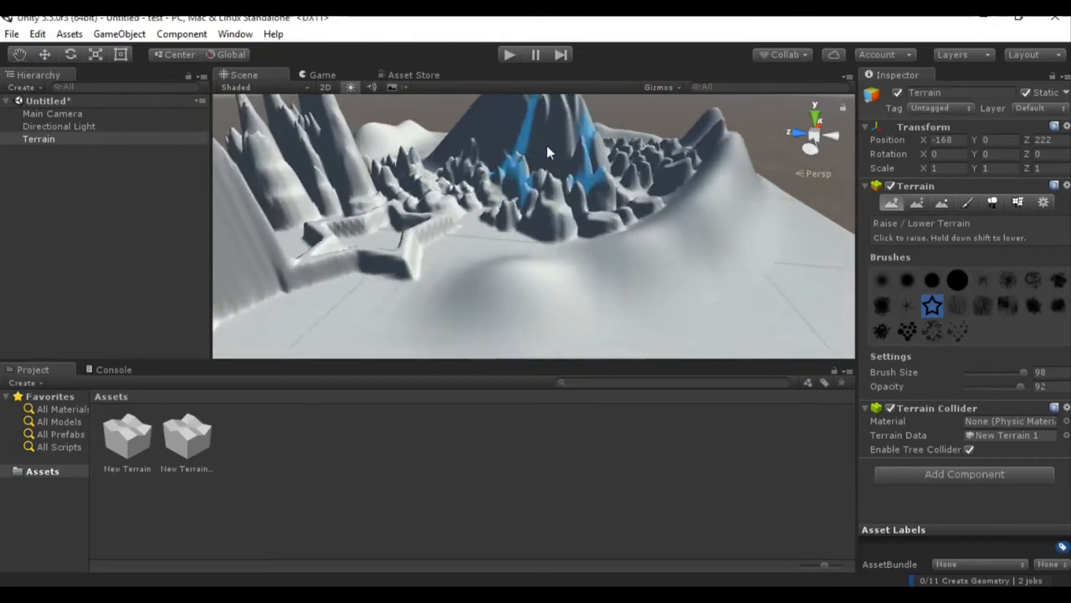
Flatten the star ridge, the near mounds and parts of the spikes to height 0, using Paint Height with the first soft round brush.
click(915, 203)
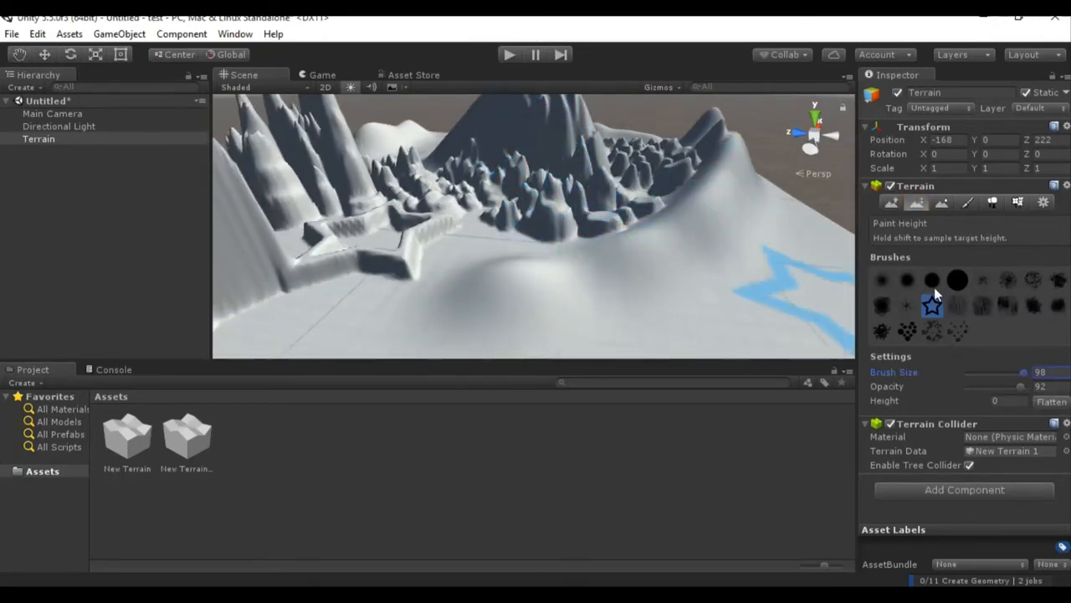
click(882, 280)
mouse_move(382, 193)
mouse_down()
mouse_move(402, 238)
mouse_move(419, 247)
mouse_move(457, 225)
mouse_move(300, 257)
mouse_move(370, 214)
mouse_move(217, 255)
mouse_move(243, 189)
mouse_move(584, 325)
mouse_move(634, 272)
mouse_move(626, 238)
mouse_move(607, 299)
mouse_up()
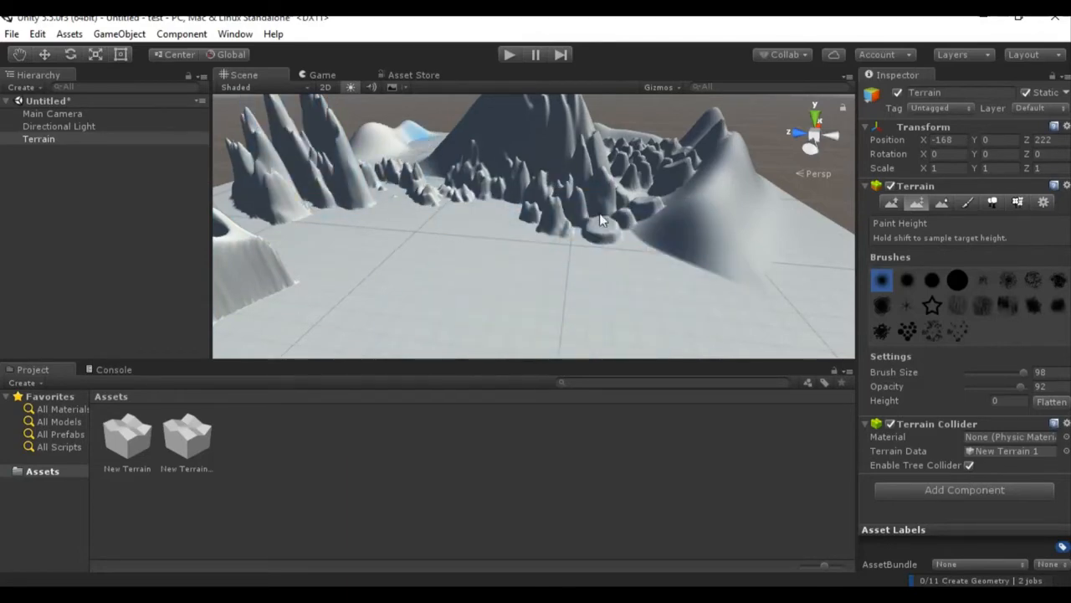
mouse_move(599, 212)
mouse_down()
mouse_move(533, 181)
mouse_move(566, 235)
mouse_move(552, 170)
mouse_move(623, 234)
mouse_move(616, 206)
mouse_move(717, 318)
mouse_up()
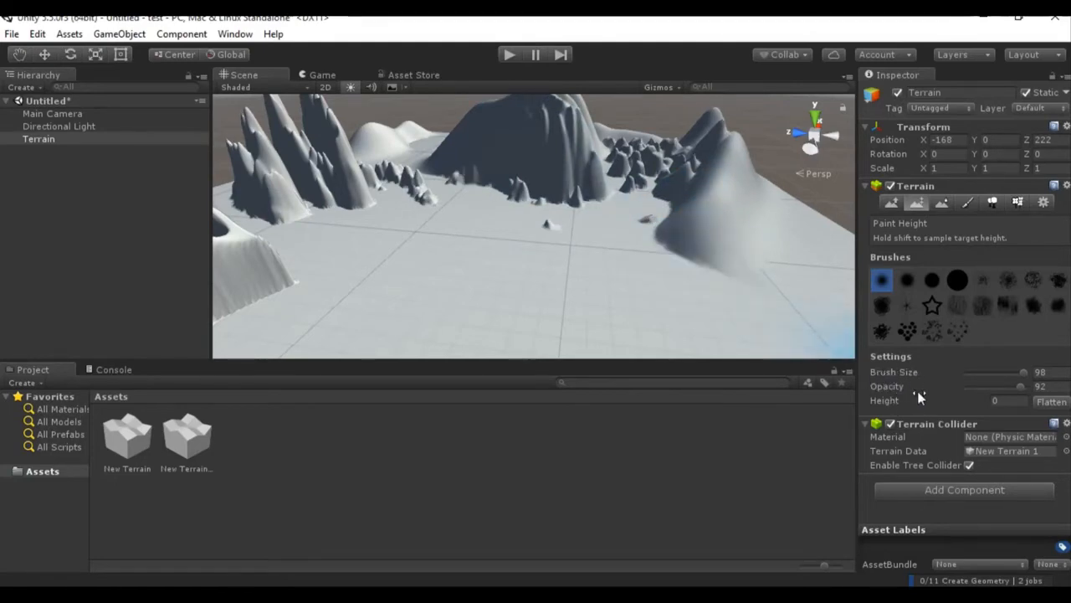
scroll(372, 179, down, 5)
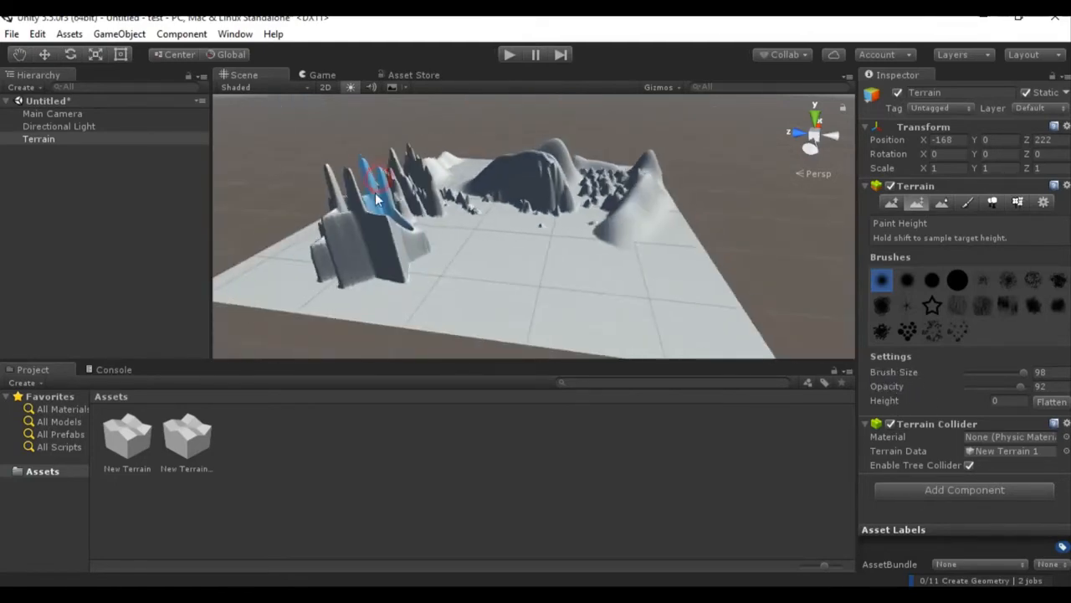
mouse_move(318, 253)
mouse_down()
mouse_move(358, 256)
mouse_move(411, 182)
mouse_move(402, 197)
mouse_up()
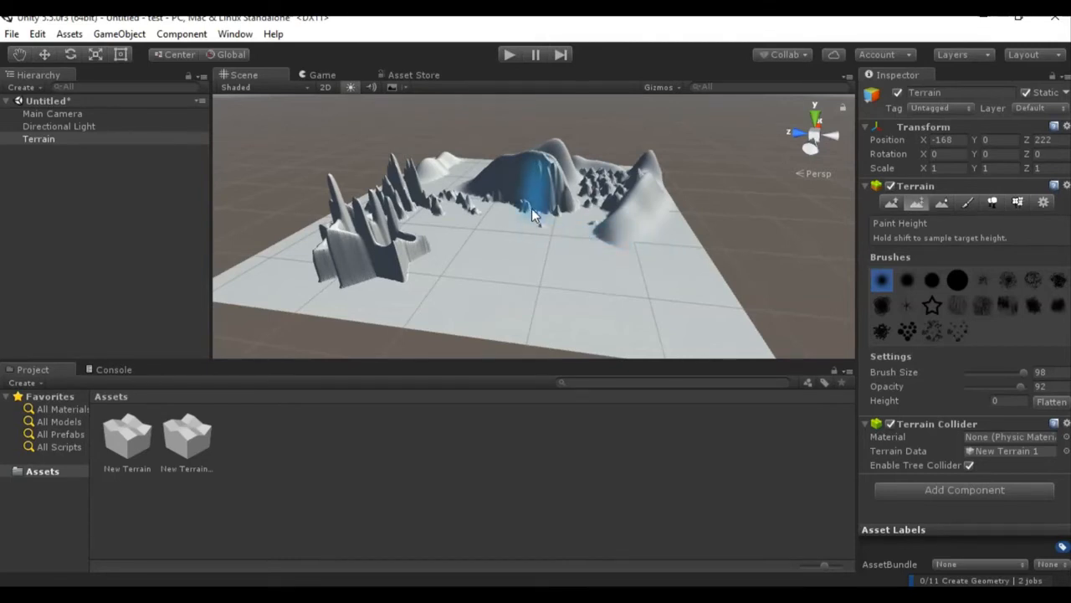
Lower the large central hill and the peak behind it with the Raise / Lower Terrain tool.
click(893, 205)
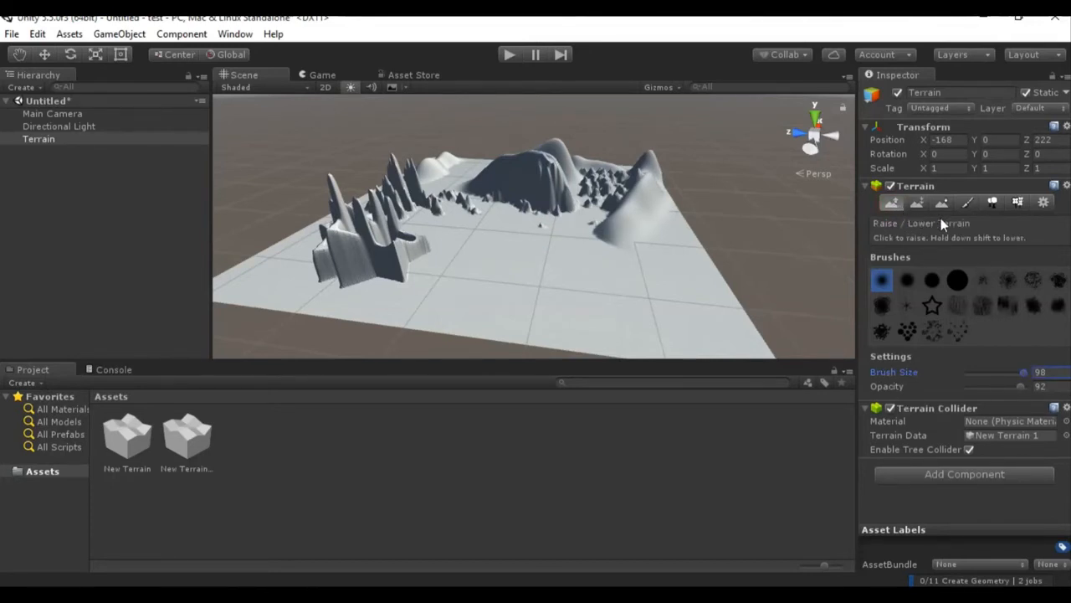
click(526, 196)
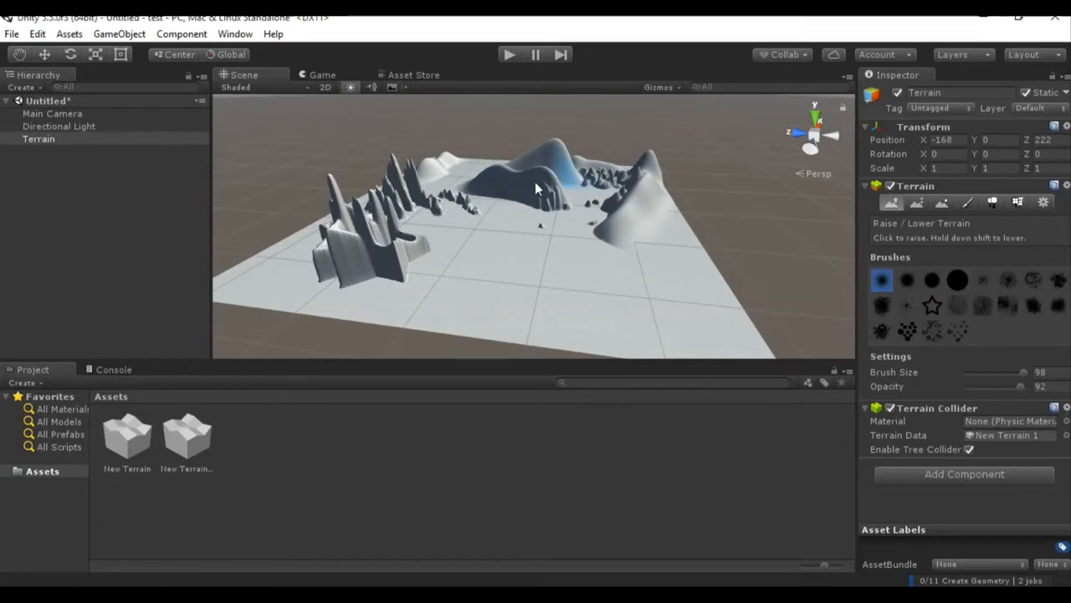
mouse_move(524, 178)
mouse_down()
mouse_move(592, 204)
mouse_move(629, 193)
mouse_move(614, 179)
mouse_up()
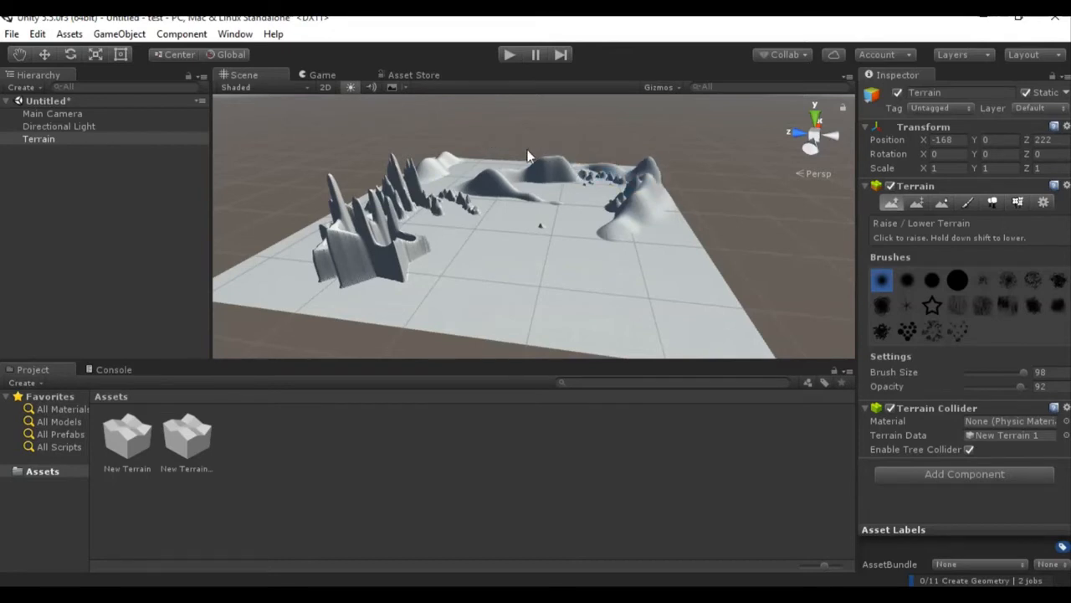
shift+drag(548, 171, 541, 173)
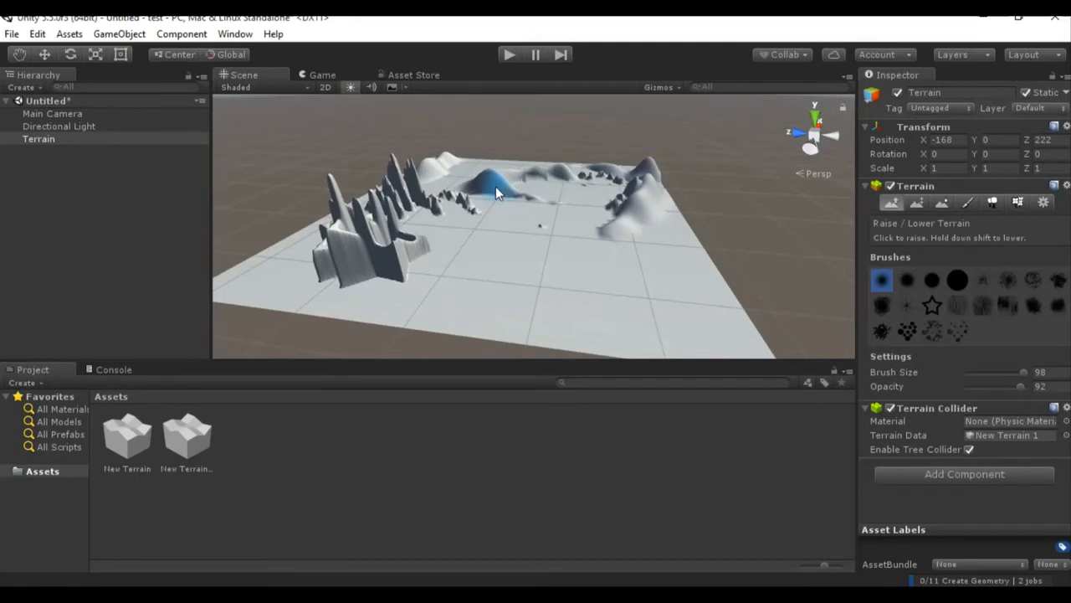
Smooth the hills along the terrain's far side with the Smooth Height tool.
click(917, 201)
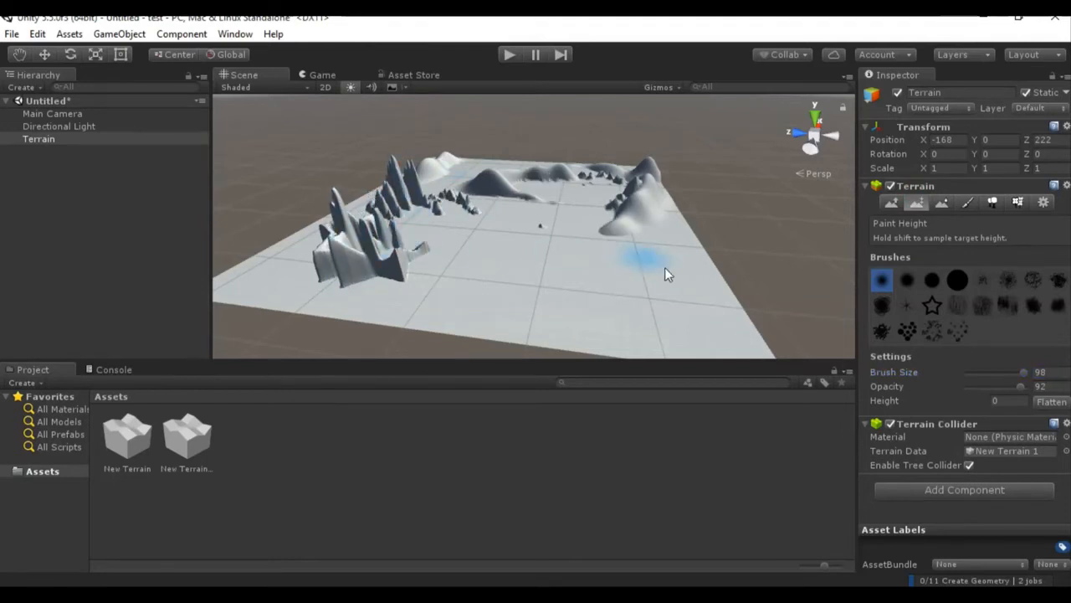
click(944, 204)
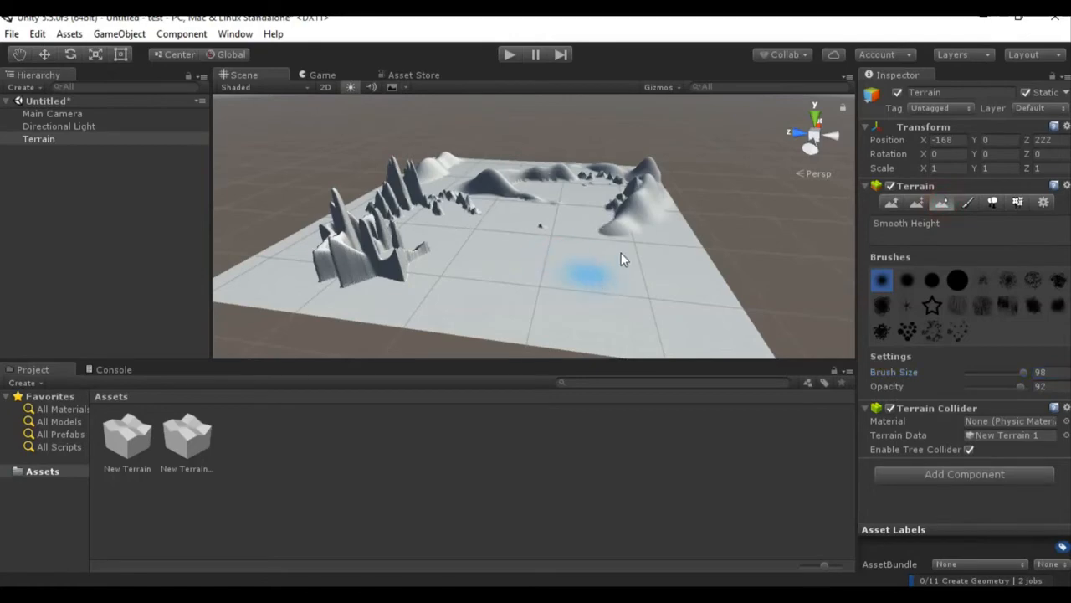
mouse_move(629, 234)
mouse_down()
mouse_move(641, 218)
mouse_move(626, 168)
mouse_up()
scroll(332, 230, up, 3)
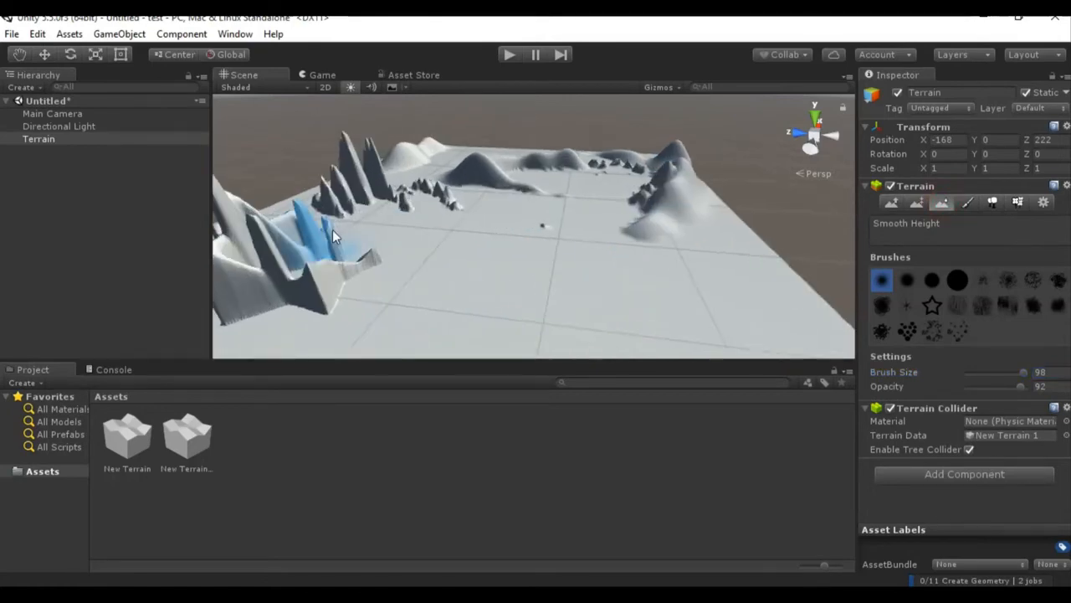
Smooth the row of small spikes in front of the broad dark hill.
scroll(335, 228, up, 4)
middle_drag(443, 198, 575, 307)
scroll(314, 254, up, 2)
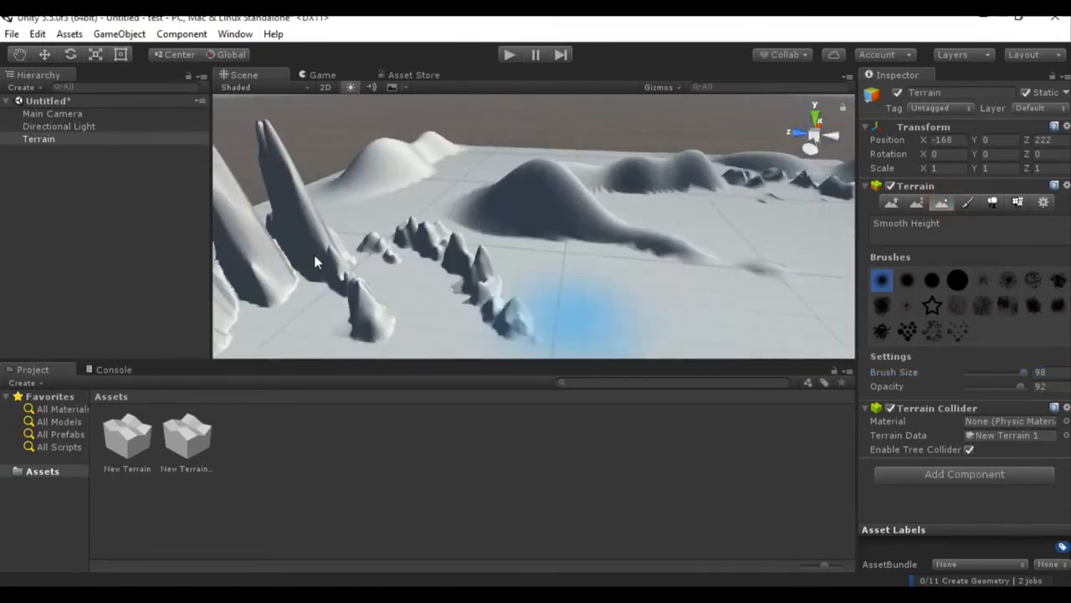
middle_drag(381, 289, 356, 216)
scroll(402, 166, up, 3)
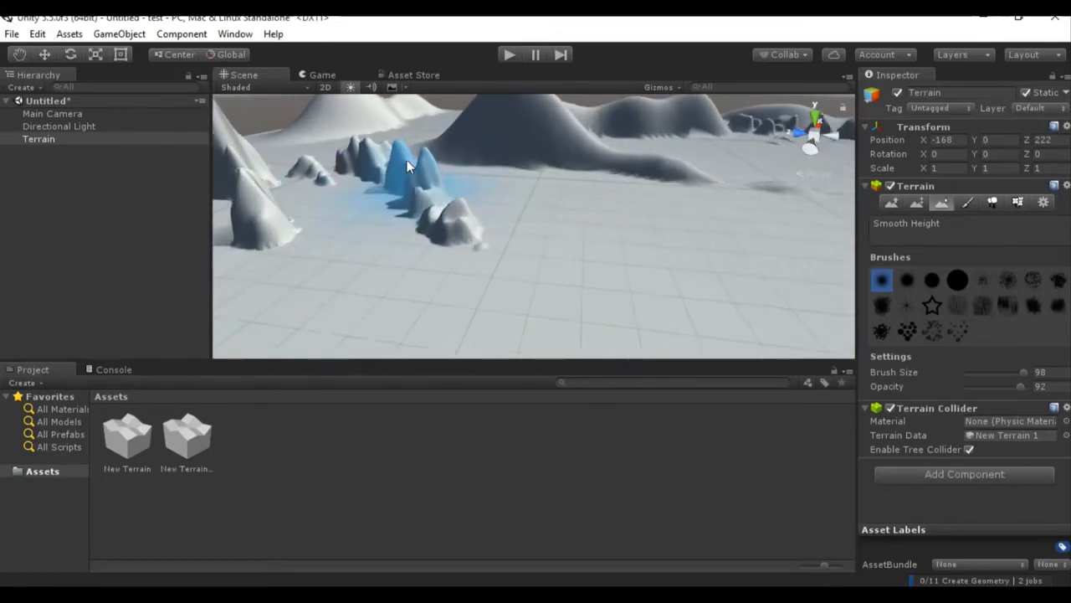
scroll(408, 161, up, 3)
mouse_move(375, 147)
mouse_down()
mouse_move(445, 220)
mouse_move(361, 164)
mouse_move(288, 142)
mouse_move(316, 146)
mouse_move(287, 174)
mouse_move(244, 169)
mouse_up()
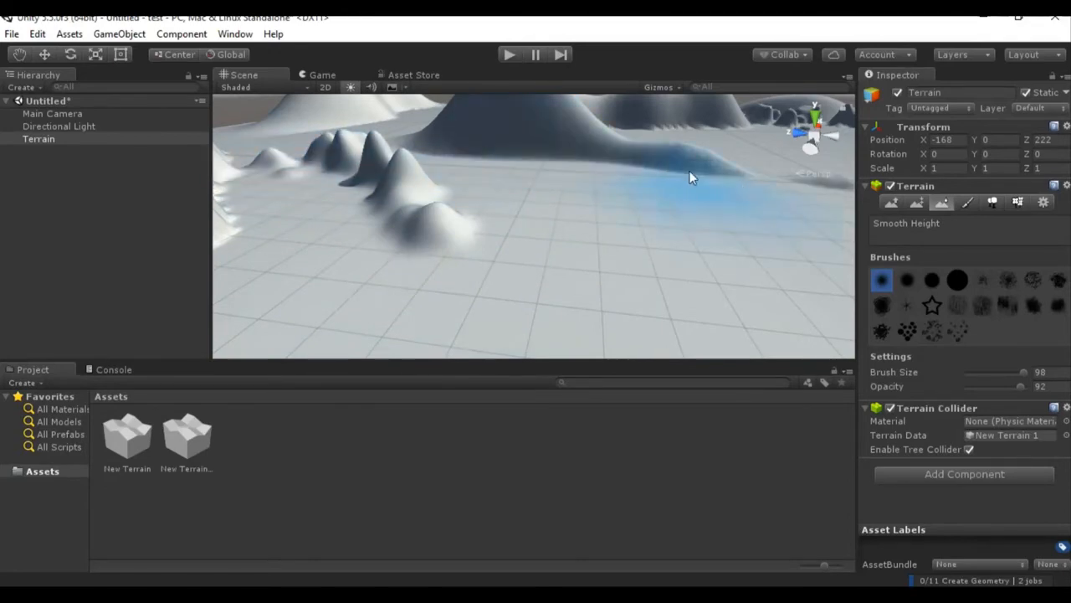
Smooth the jagged tall spikes and the steep formation opposite them into rounded hills.
mouse_move(490, 251)
right_down()
mouse_move(241, 188)
mouse_move(331, 181)
mouse_move(382, 120)
right_up()
mouse_move(358, 139)
mouse_down()
mouse_move(244, 168)
mouse_move(377, 145)
mouse_move(353, 132)
mouse_move(310, 171)
mouse_move(263, 139)
mouse_move(290, 136)
mouse_move(514, 138)
mouse_up()
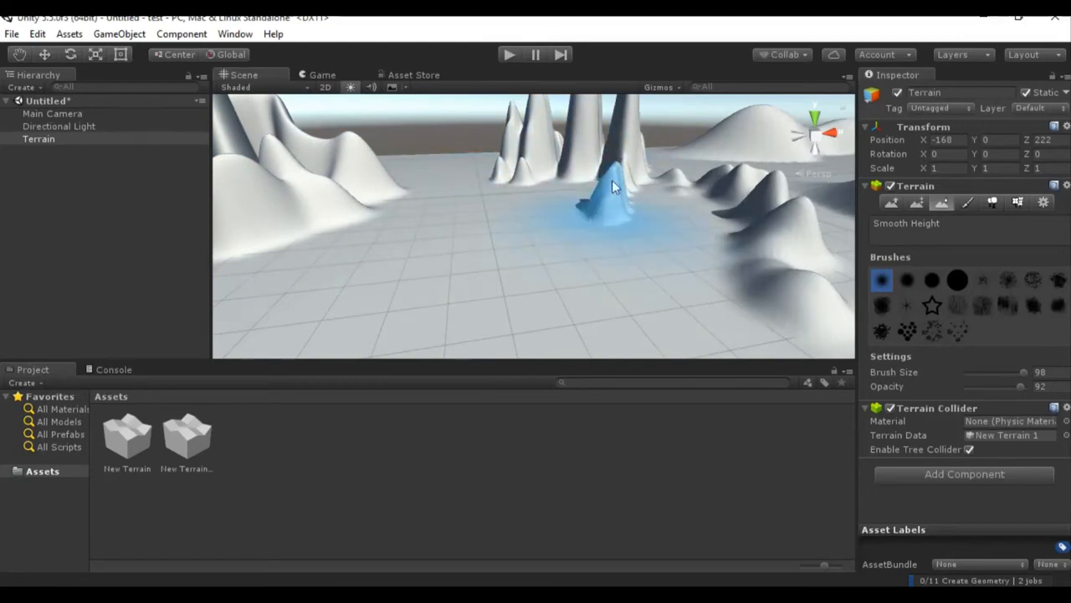
right_drag(483, 217, 743, 237)
right_drag(598, 208, 796, 210)
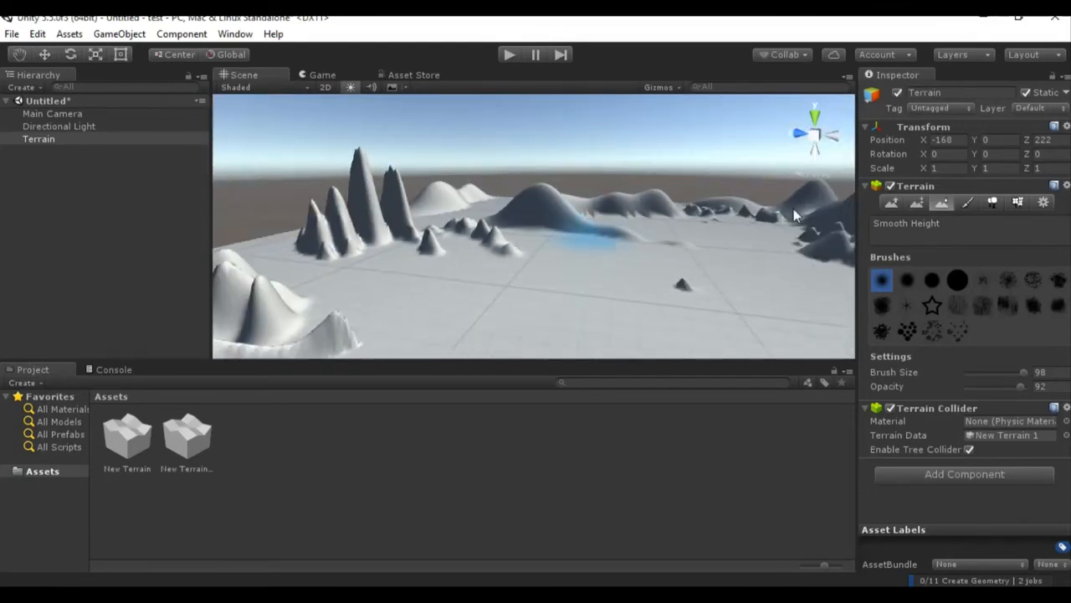
Start adding a terrain texture for Paint Texture, look through the available albedo textures and close the list without choosing one.
click(966, 205)
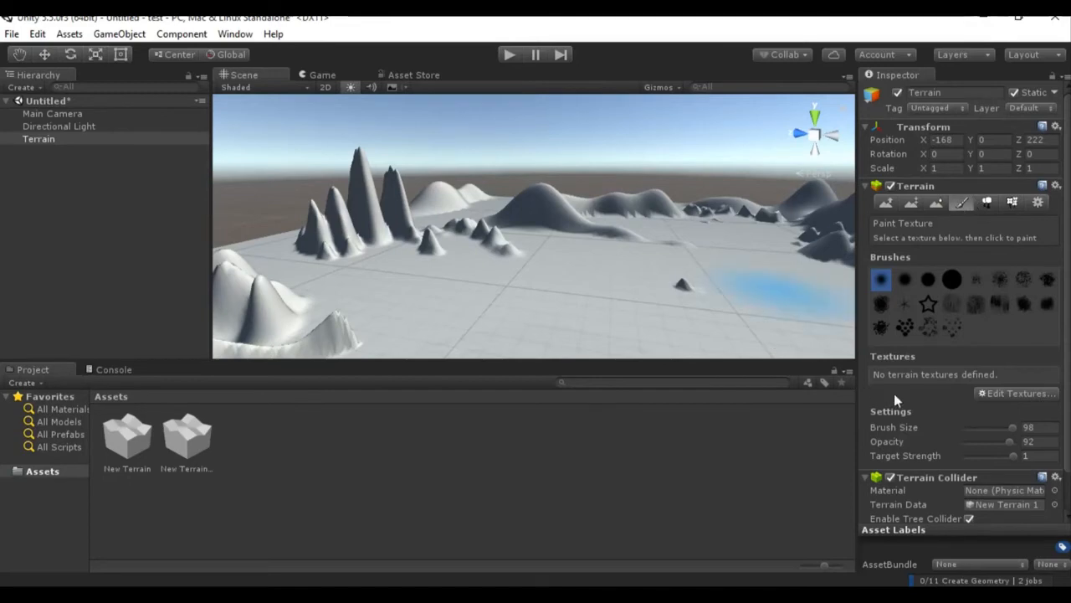
click(1004, 394)
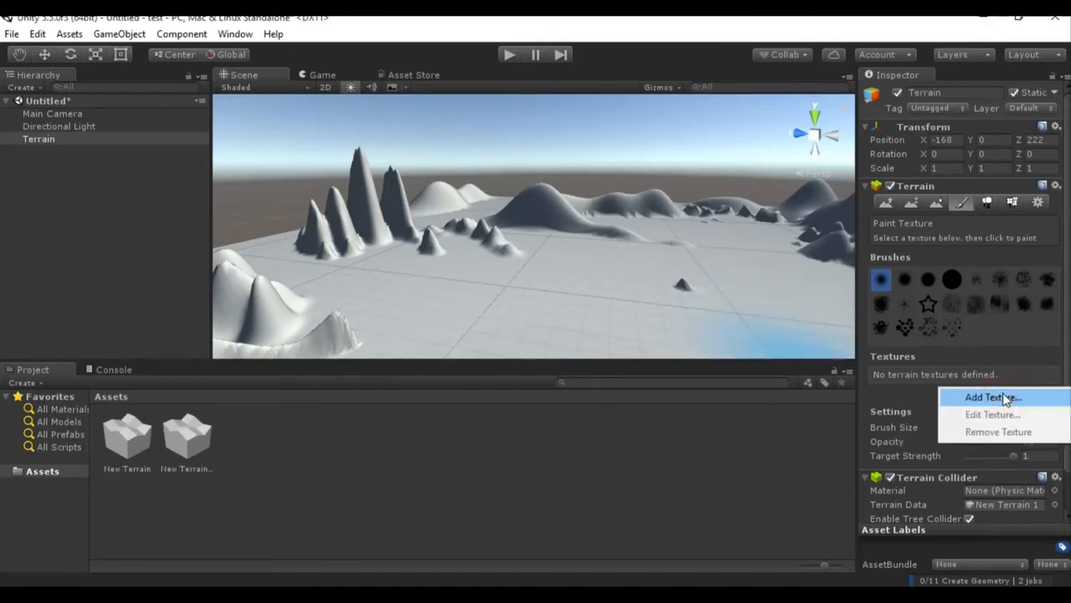
click(1002, 396)
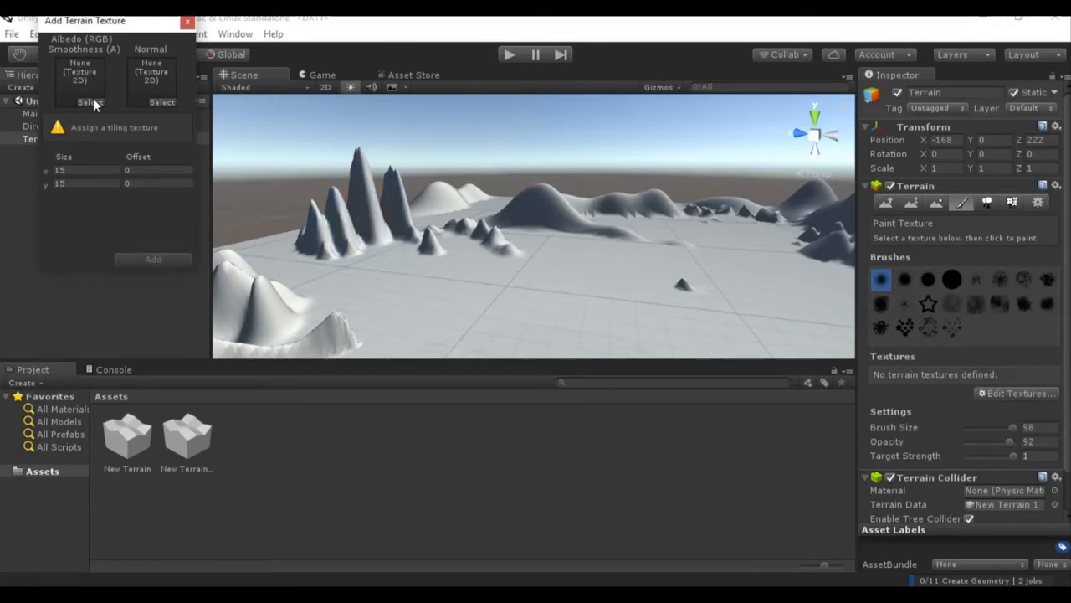
click(95, 101)
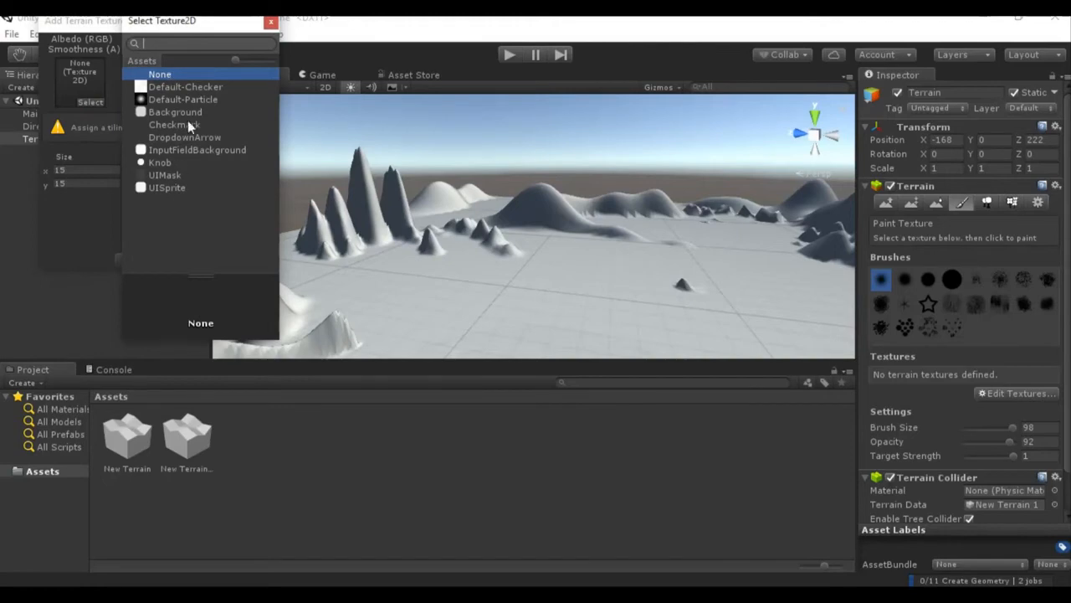
click(270, 25)
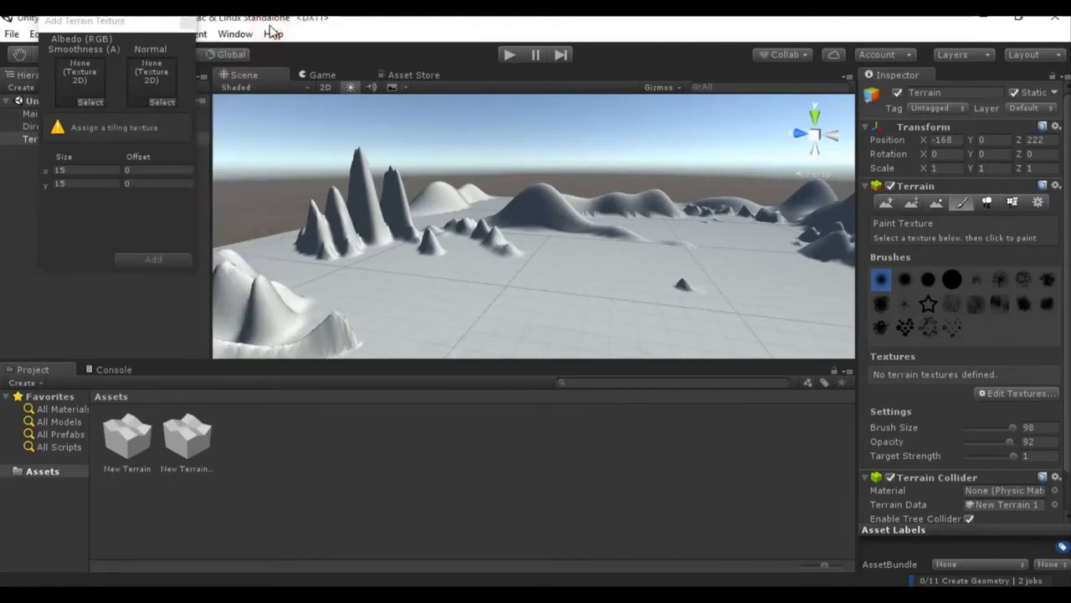
Start importing a new asset into the Assets folder and browse to WARRIOR ENTERTAINMENT > GAME on New Volume (E:).
right_click(74, 477)
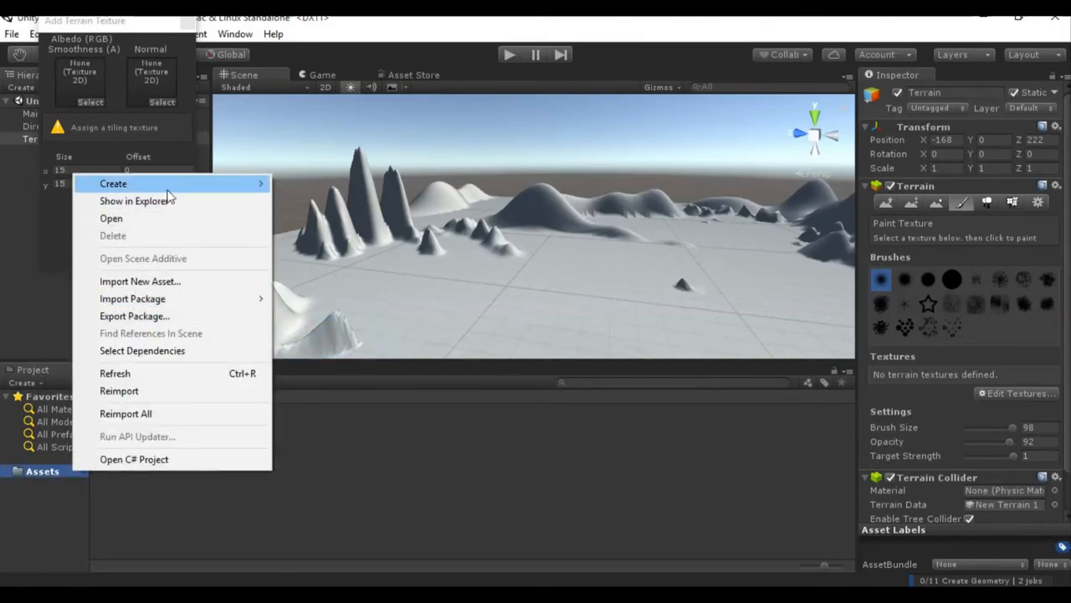
click(184, 282)
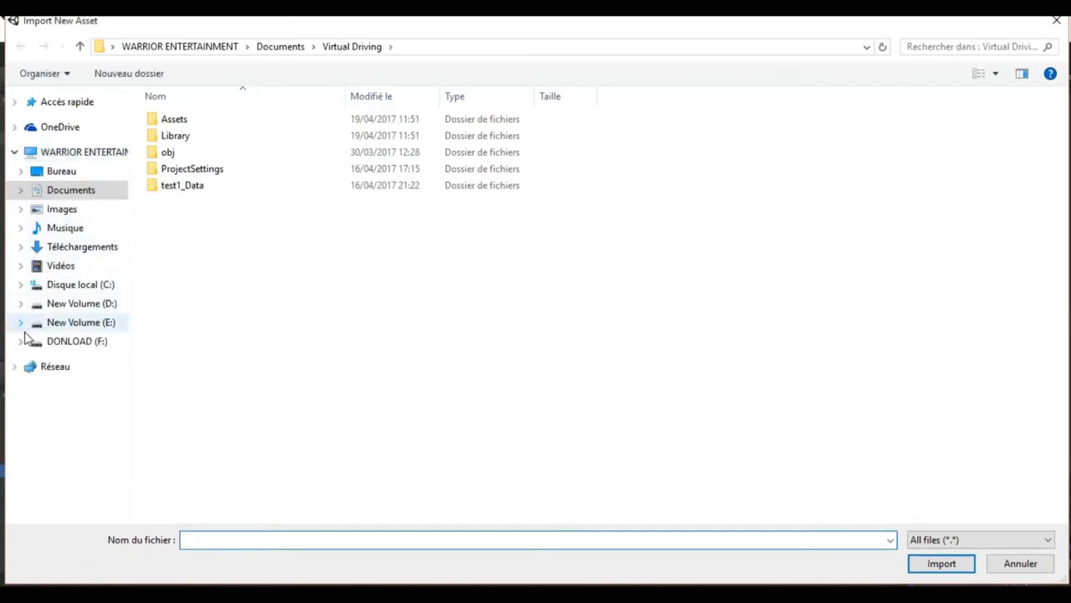
click(20, 323)
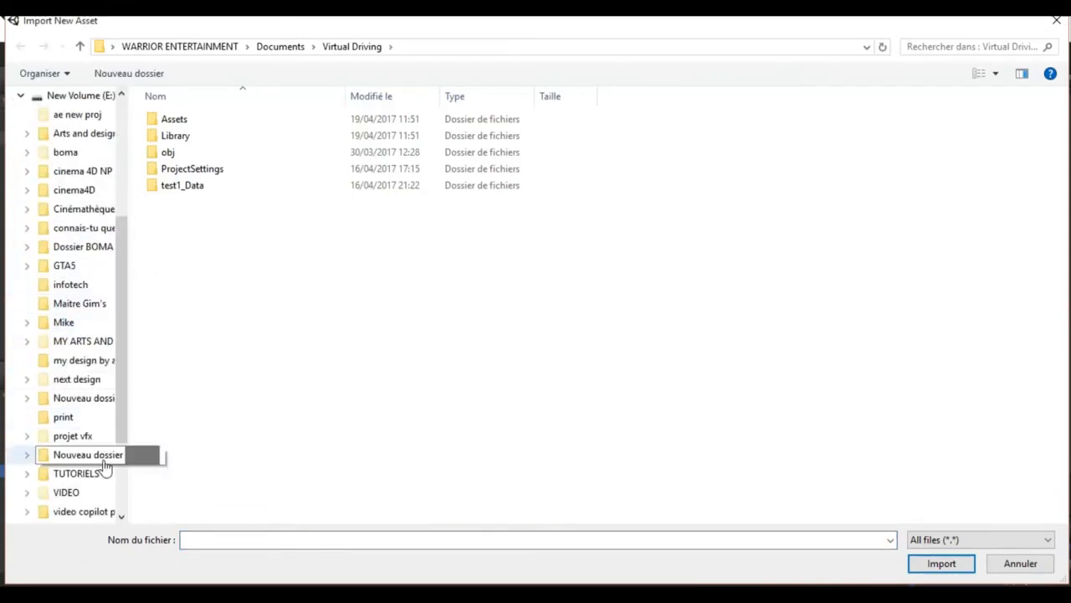
scroll(48, 486, down, 2)
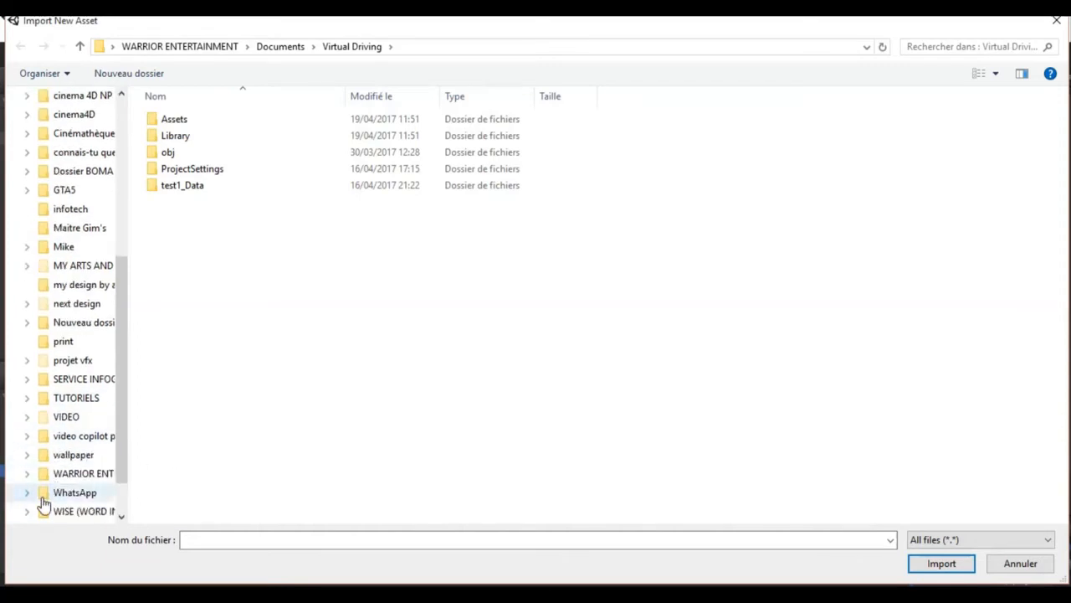
scroll(50, 494, down, 1)
click(28, 418)
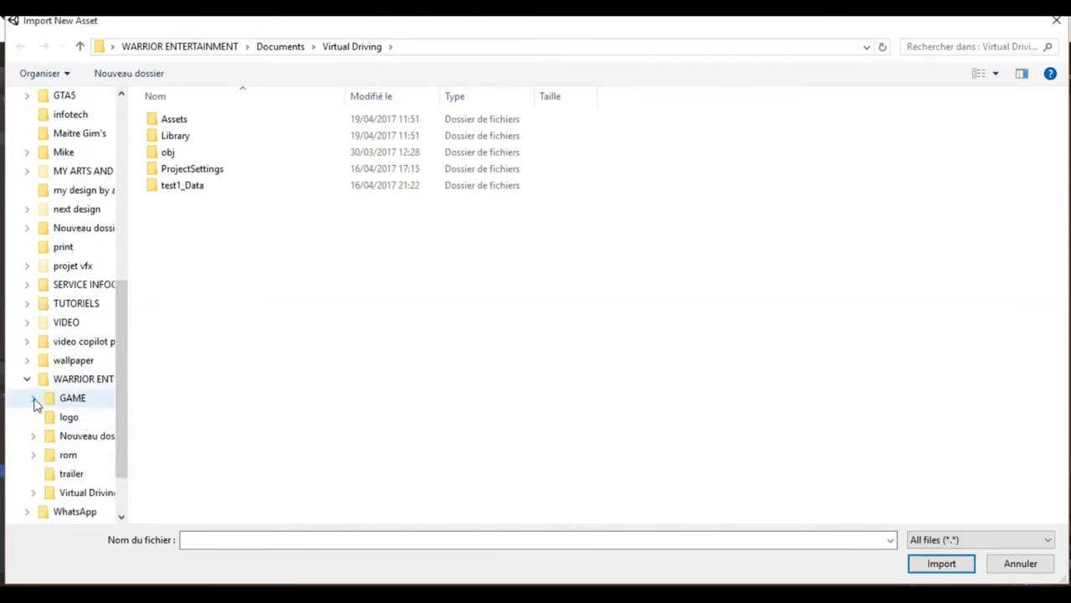
click(34, 399)
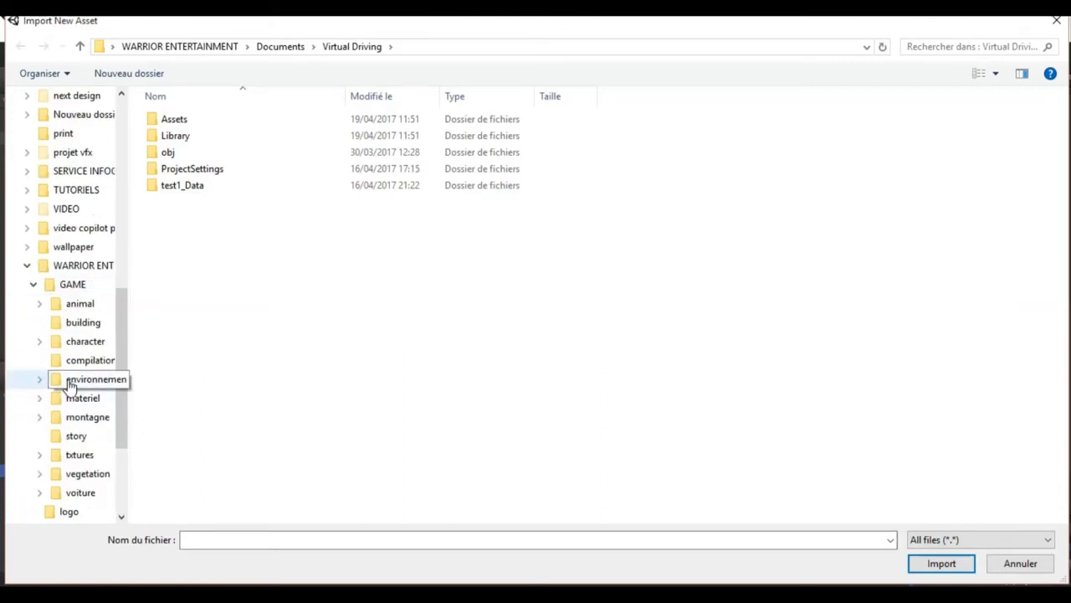
Look through the GAME subfolders for ground textures and open materiel > Ground_maps.
click(82, 456)
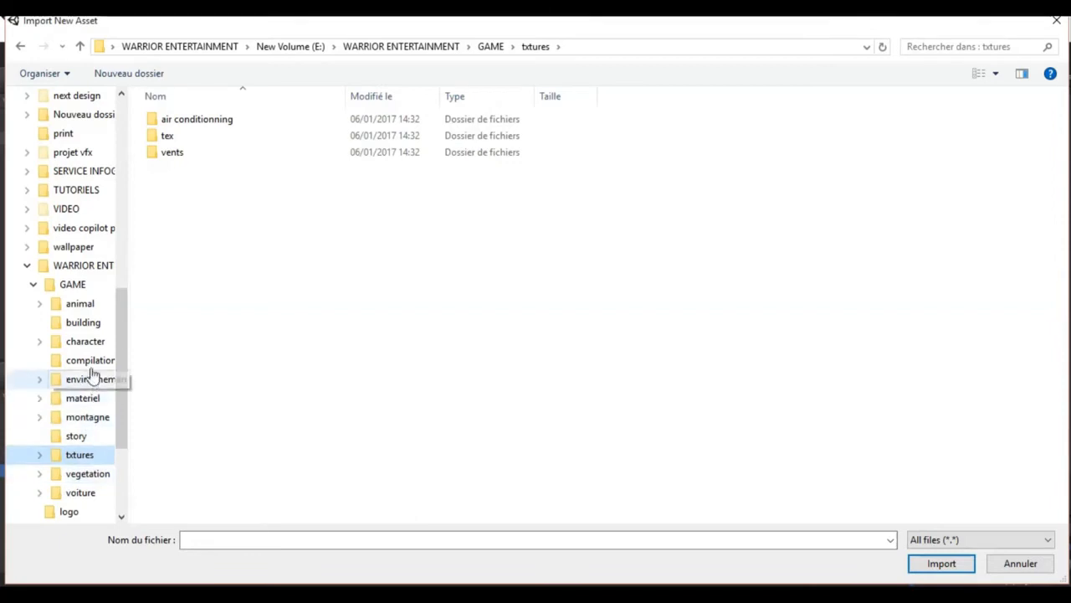
click(87, 473)
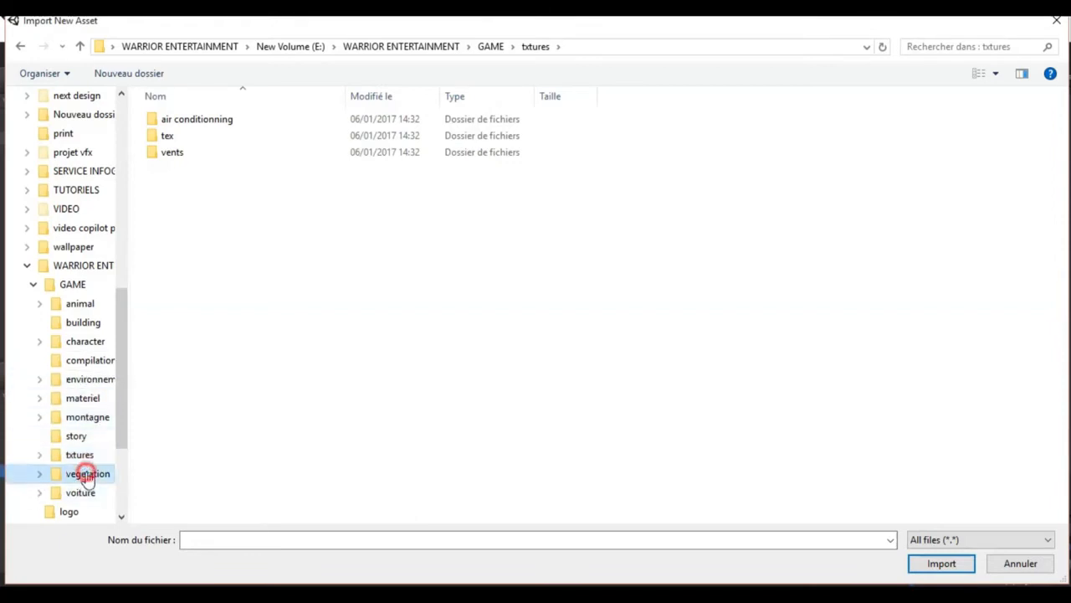
click(77, 435)
click(87, 417)
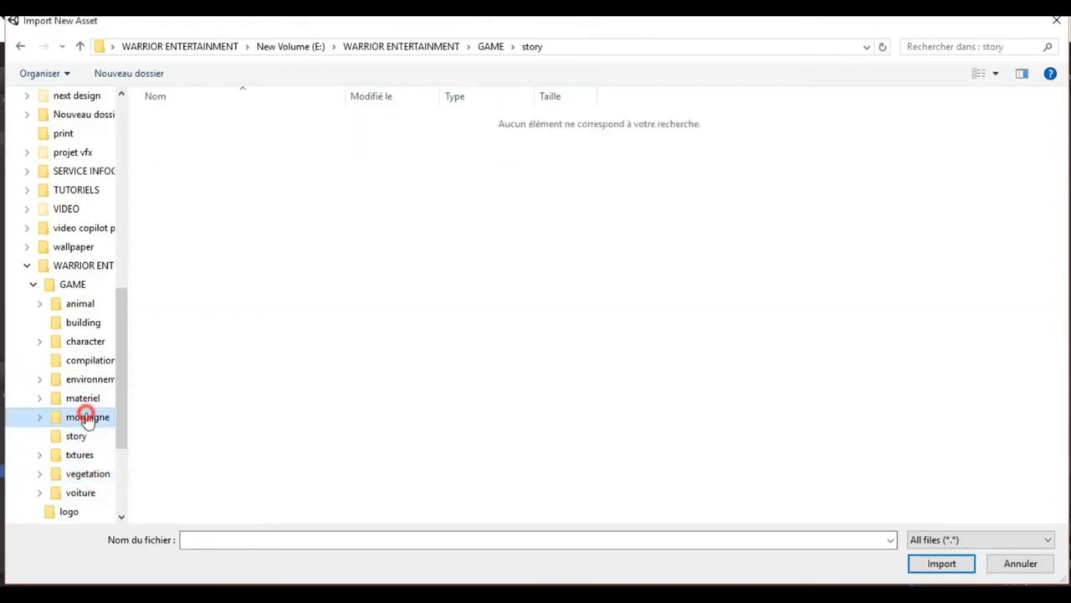
click(84, 399)
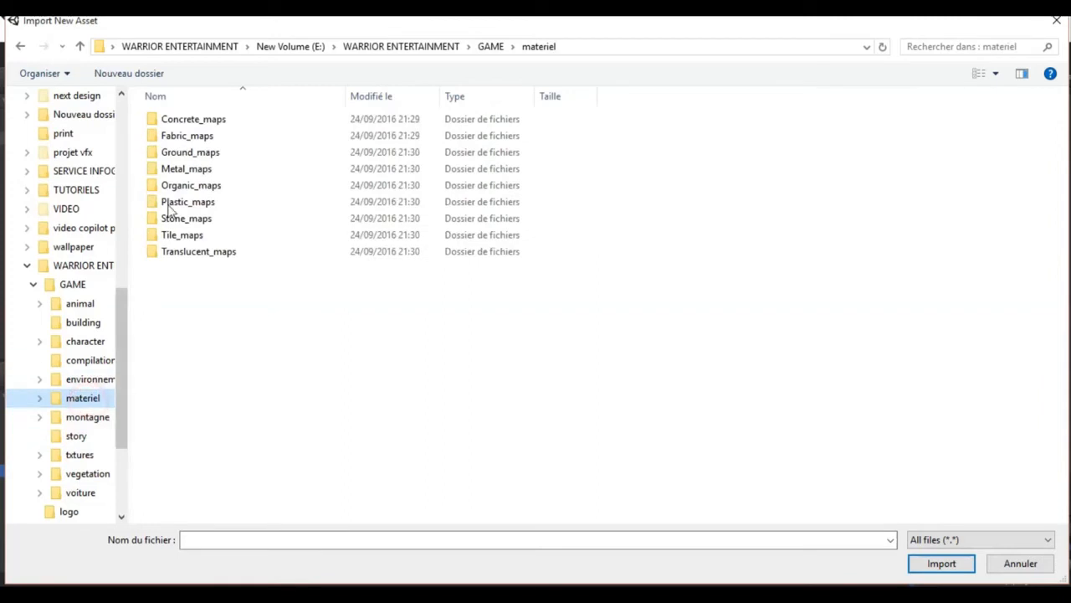
click(180, 126)
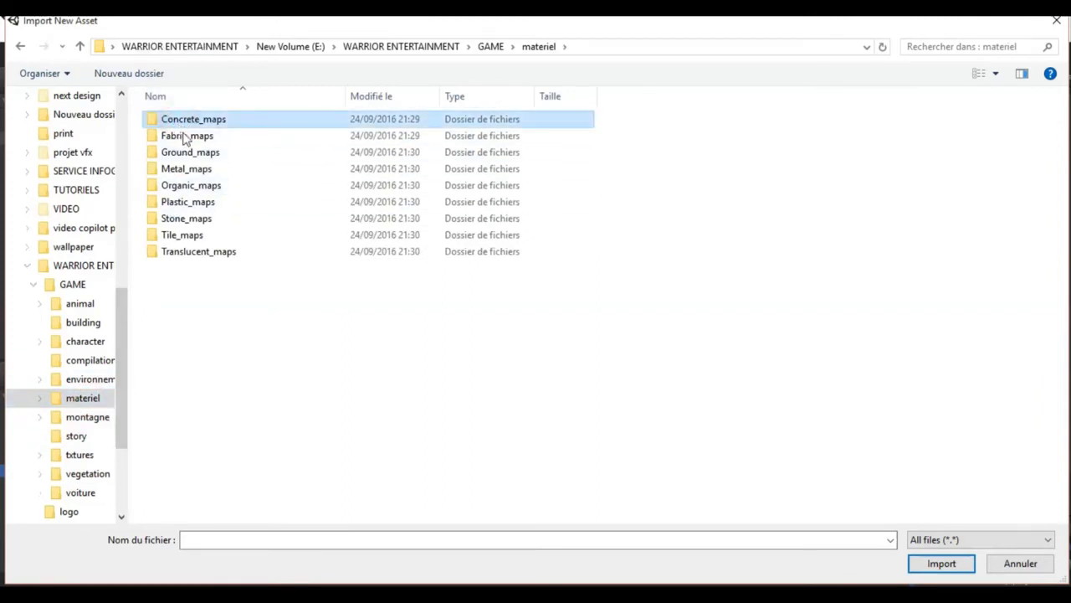
double_click(183, 153)
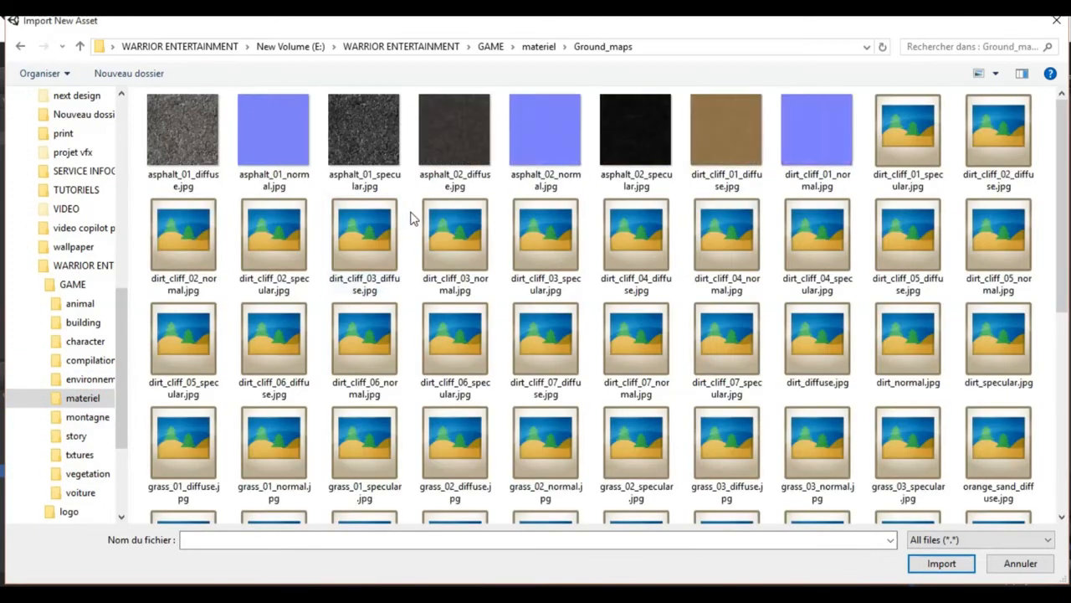
Import the grass texture grass_01_diffuse.jpg from the Ground_maps folder.
scroll(450, 283, down, 5)
scroll(441, 222, up, 5)
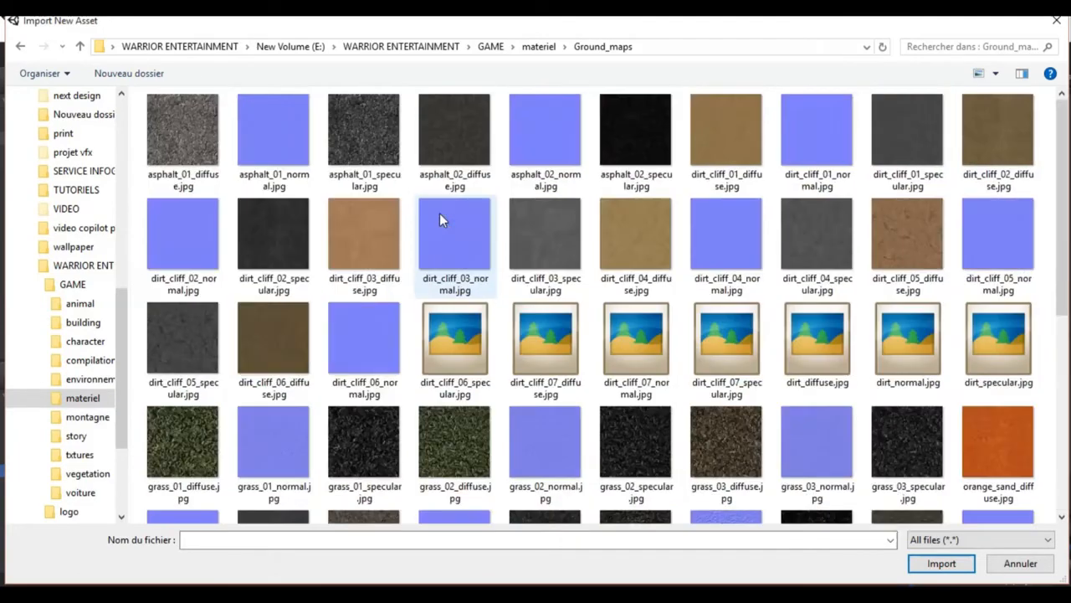
click(211, 428)
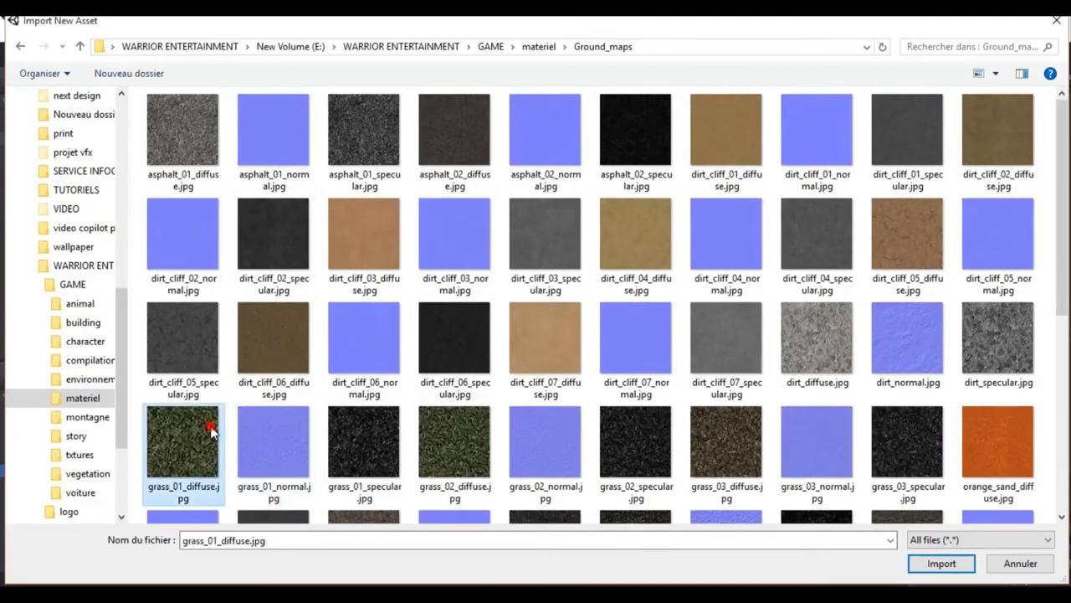
double_click(210, 429)
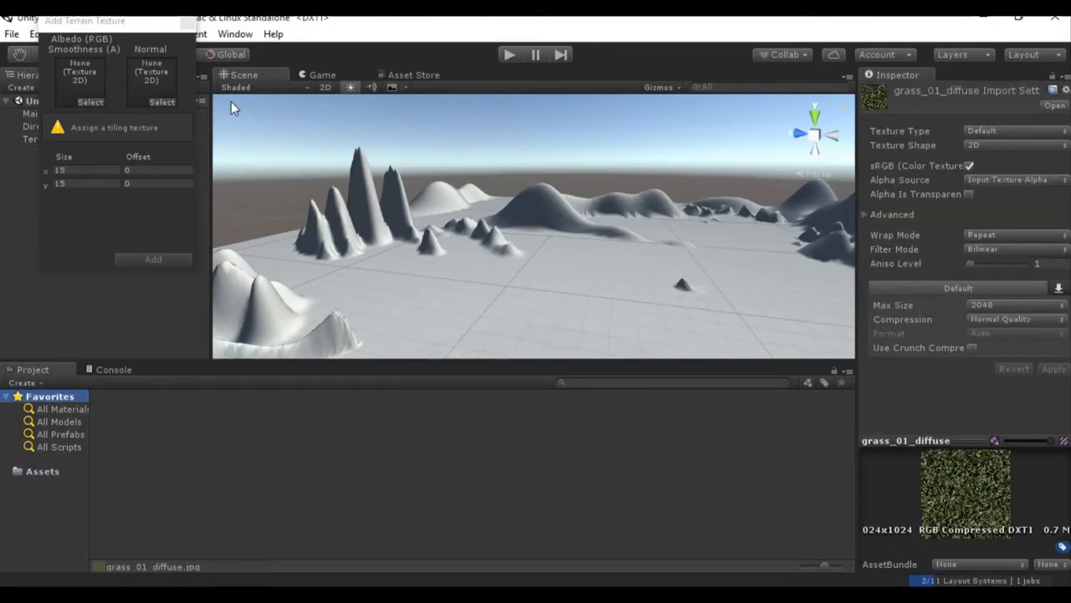
Create a new folder named texture inside the Assets folder.
click(41, 471)
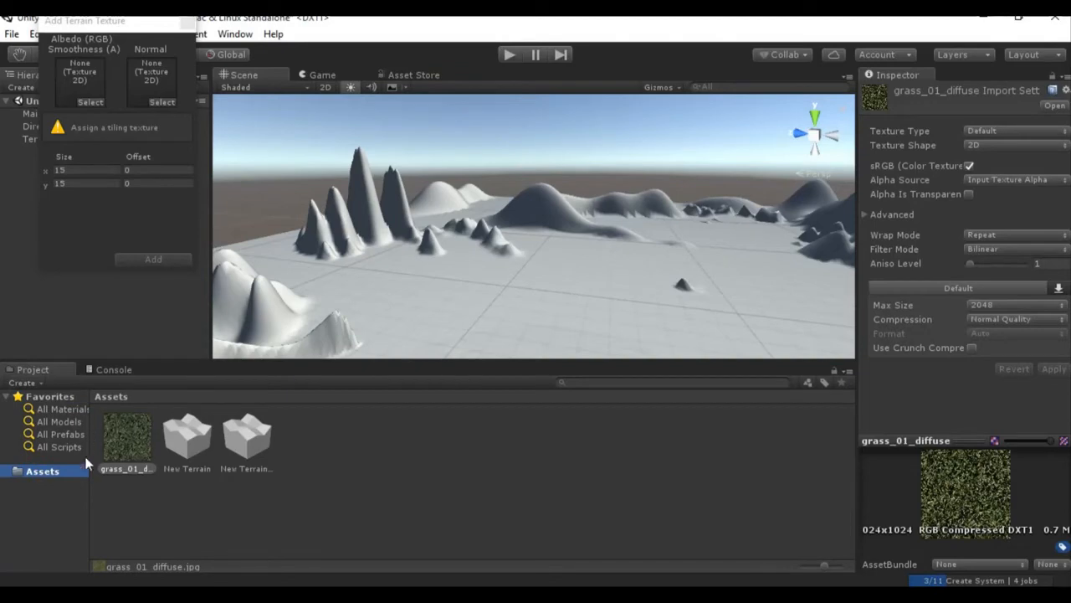
right_click(81, 472)
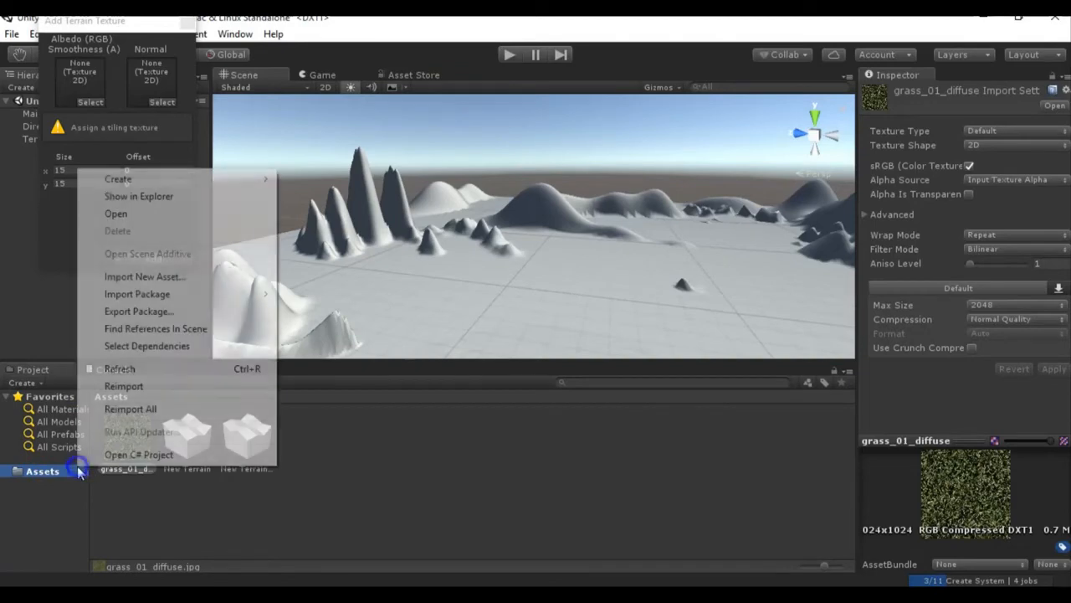
mouse_move(207, 182)
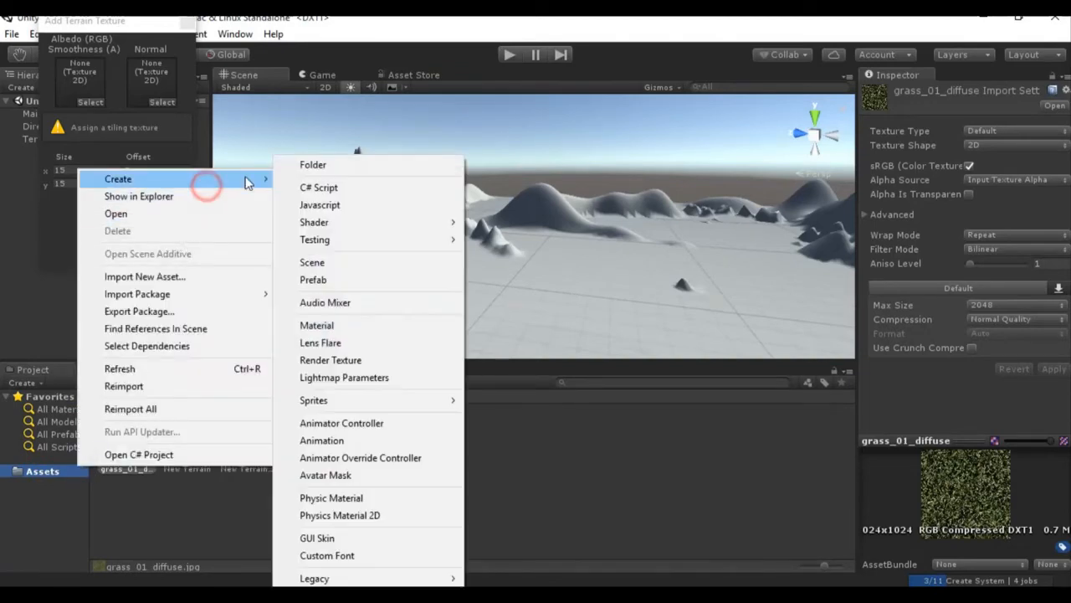
click(307, 164)
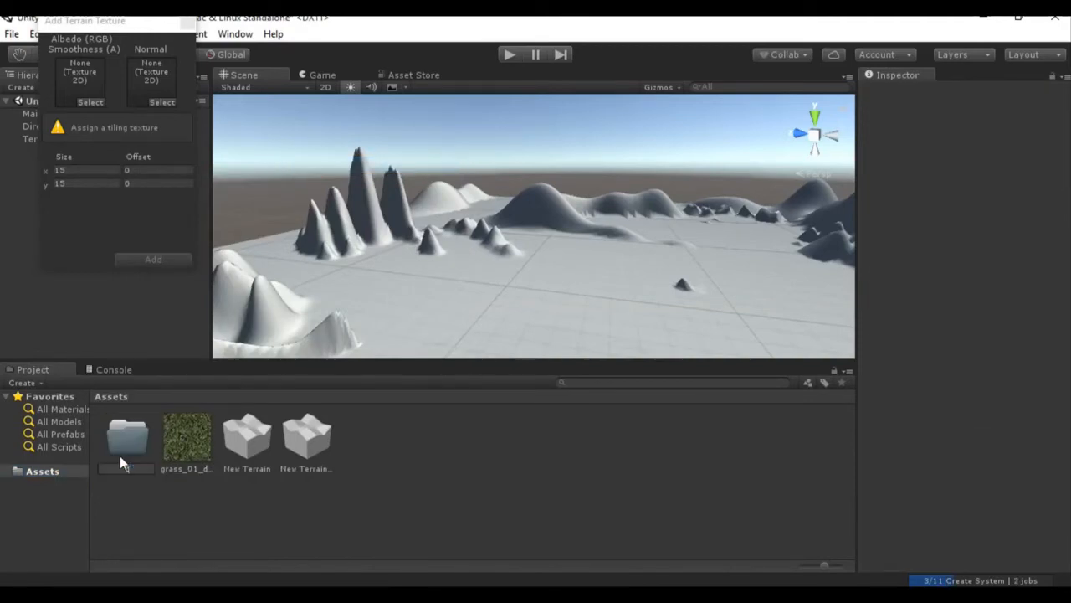
text(text)
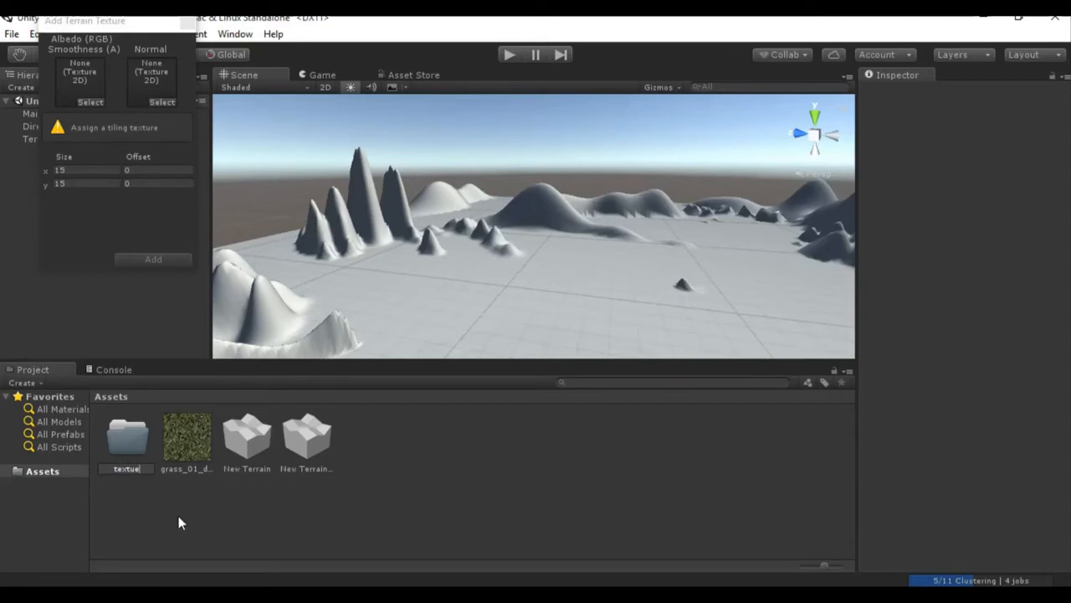
text(ure)
click(177, 513)
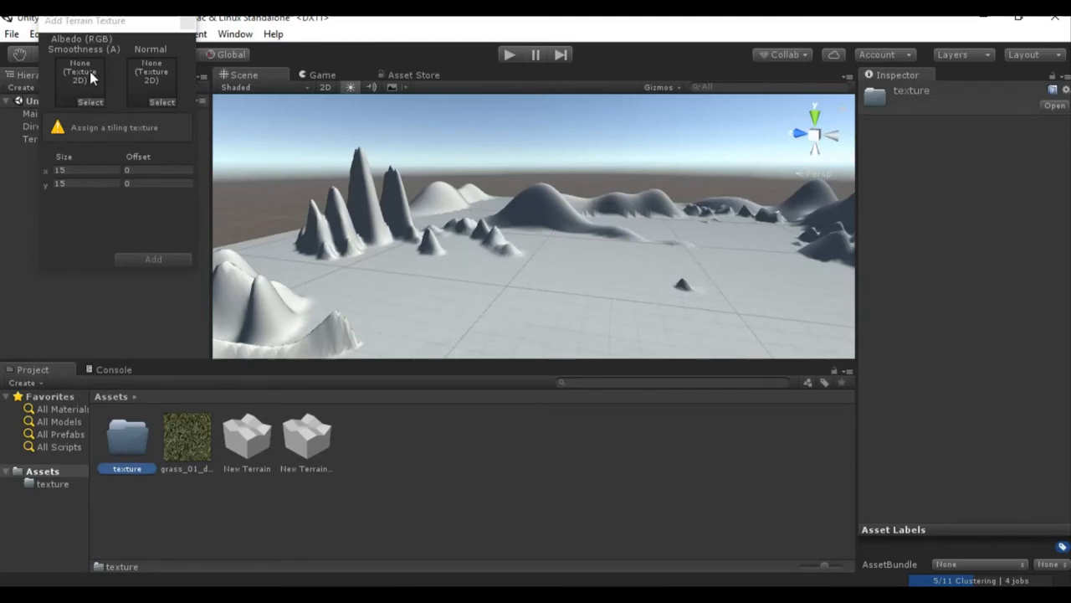
Assign grass_01_diffuse as the albedo of the new terrain texture and add it to the terrain.
click(88, 102)
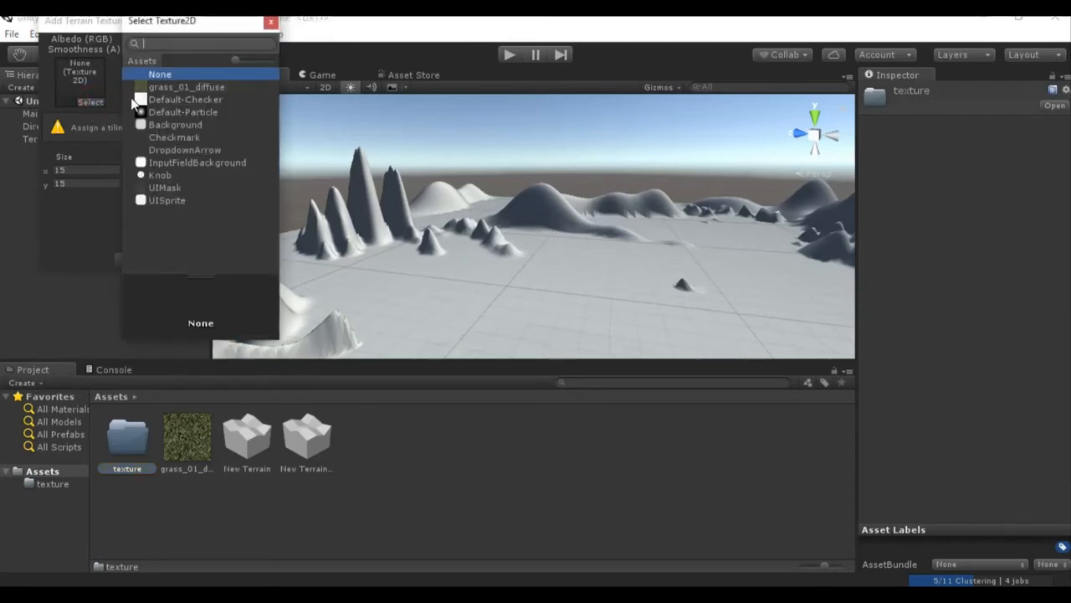
double_click(180, 88)
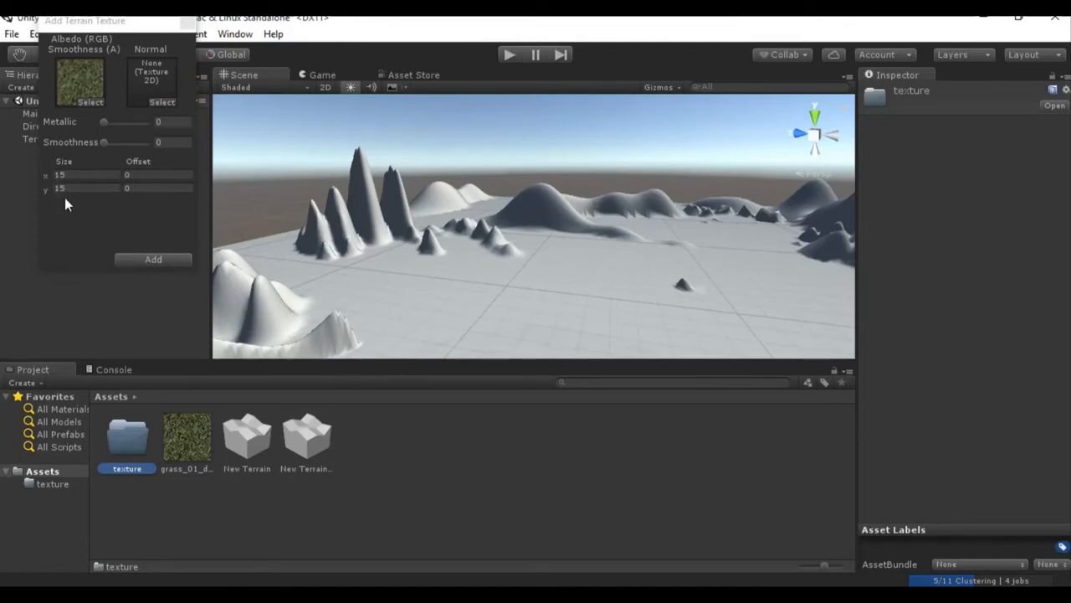
click(152, 260)
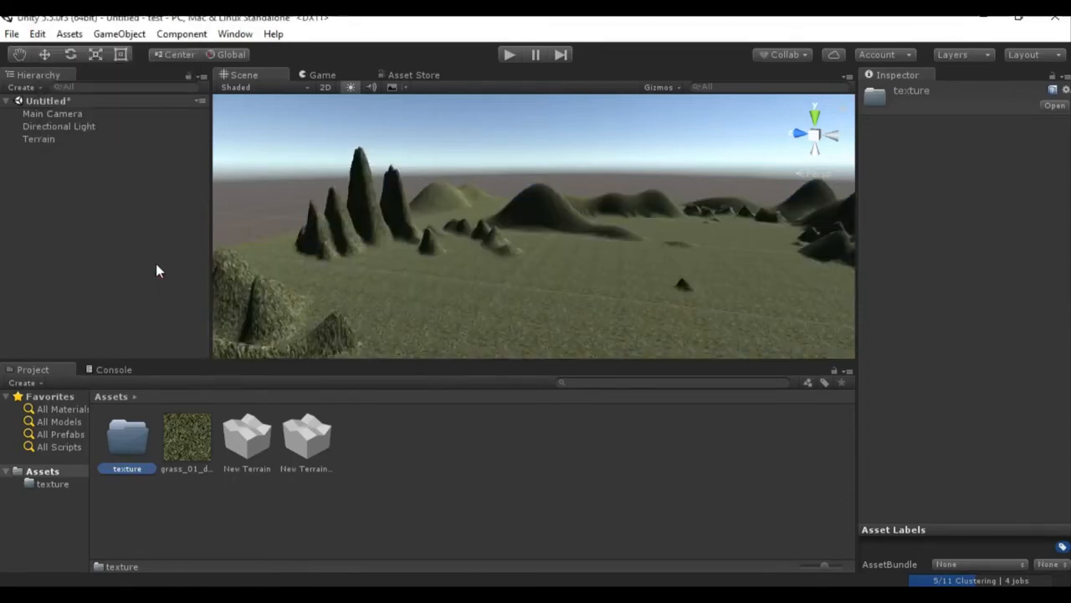
Examine the grass texture on the terrain's hills and flat ground from close up and from farther away.
scroll(456, 272, up, 5)
scroll(454, 273, up, 8)
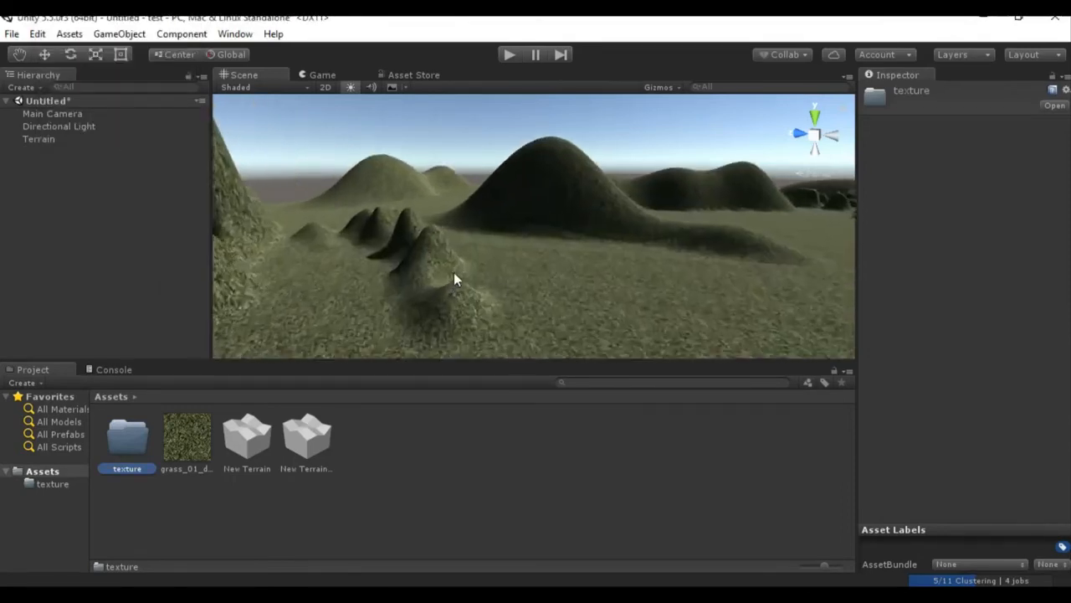
right_drag(476, 287, 322, 348)
scroll(429, 297, up, 6)
scroll(416, 284, up, 8)
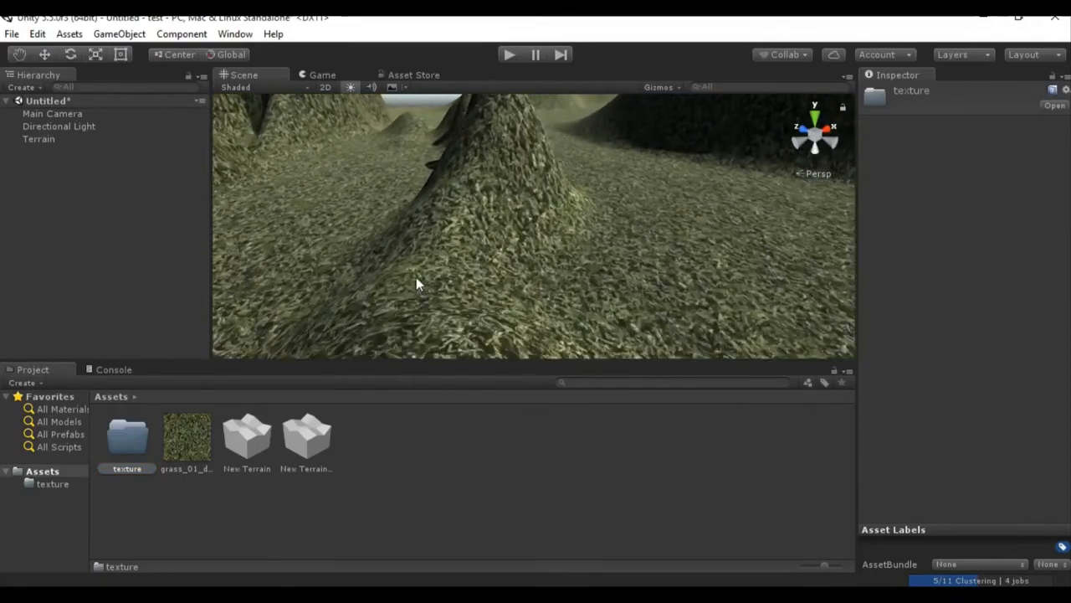
scroll(404, 282, up, 8)
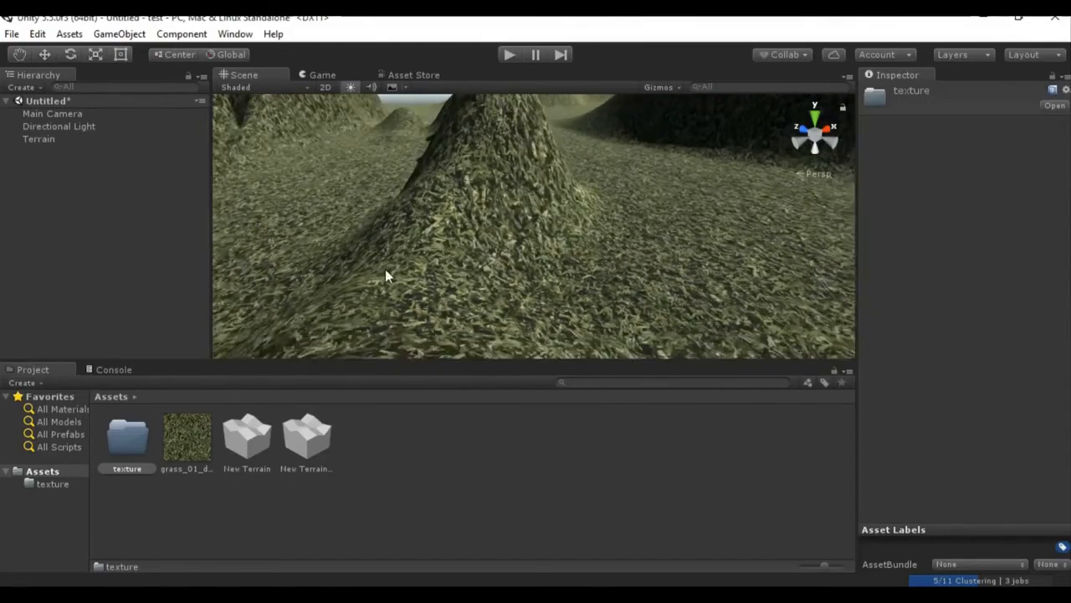
right_drag(384, 294, 382, 209)
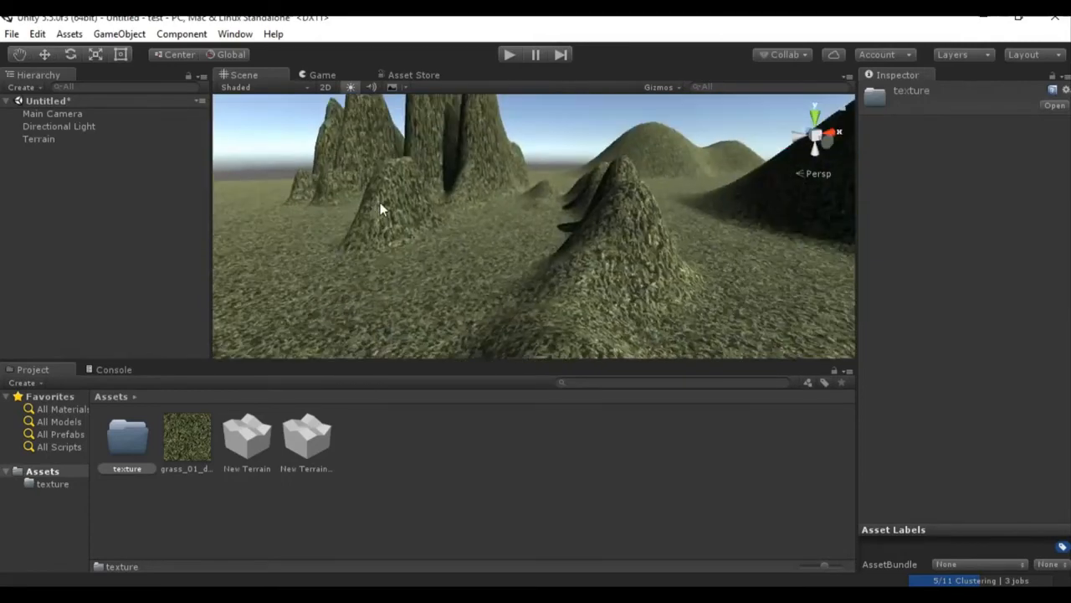
scroll(385, 209, down, 7)
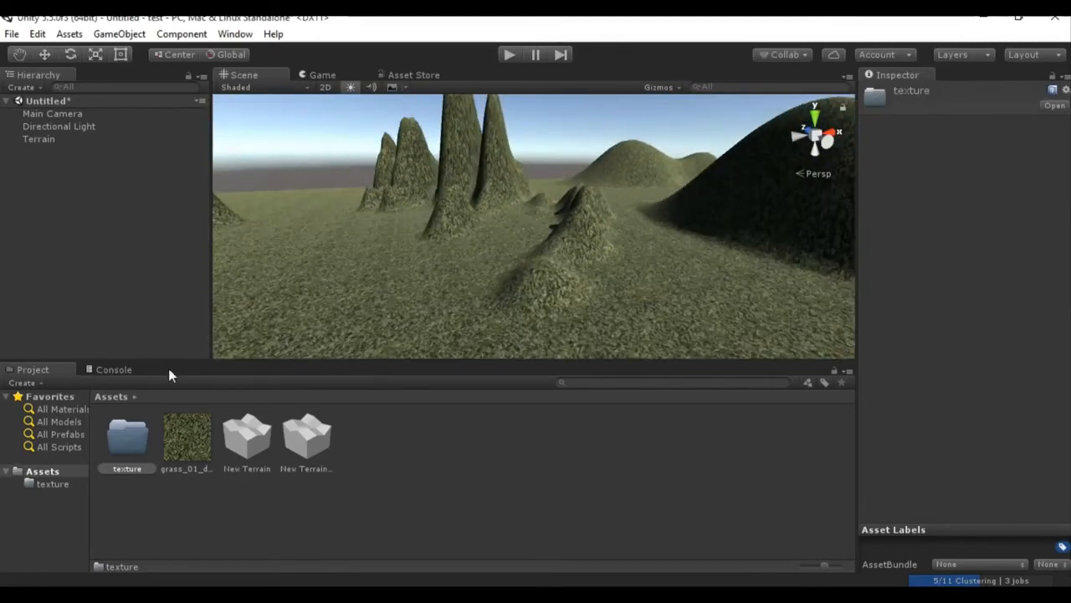
click(190, 435)
scroll(379, 276, down, 3)
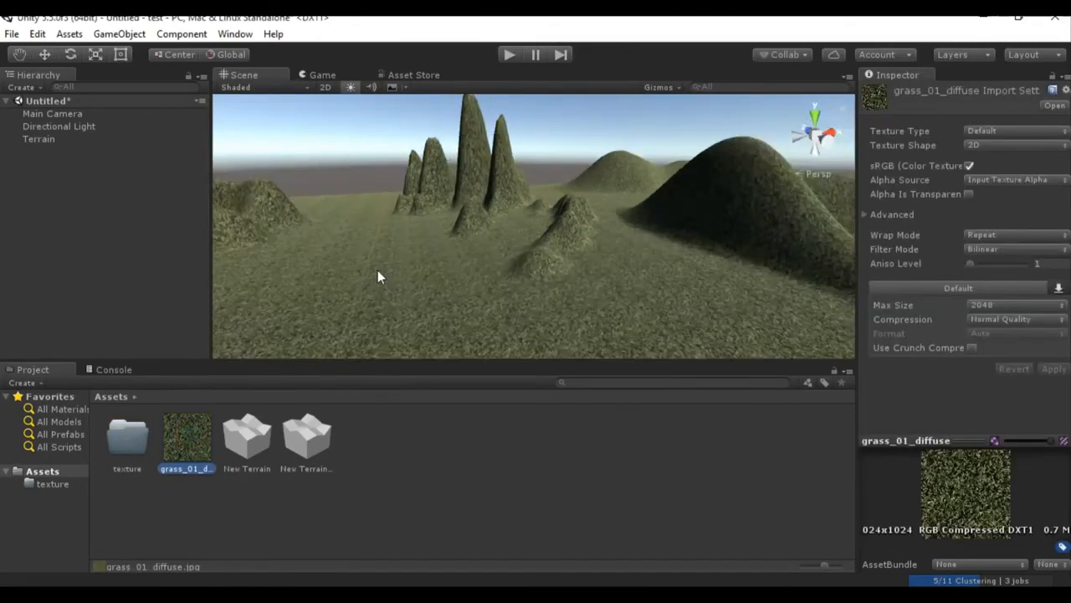
middle_drag(322, 168, 362, 169)
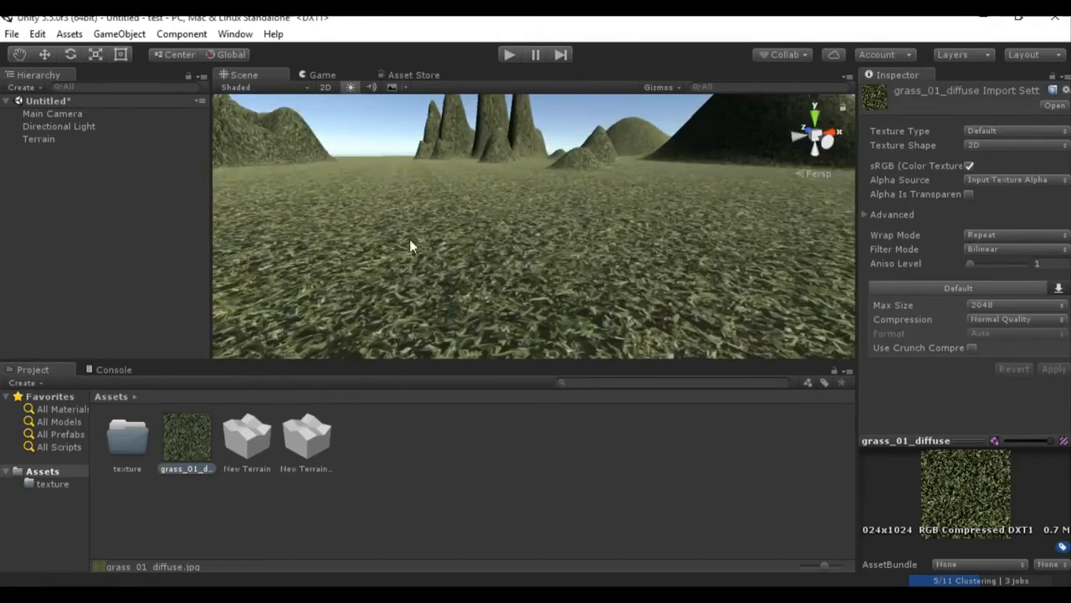
scroll(446, 223, down, 8)
mouse_move(487, 182)
right_down()
mouse_move(494, 259)
mouse_move(501, 181)
right_up()
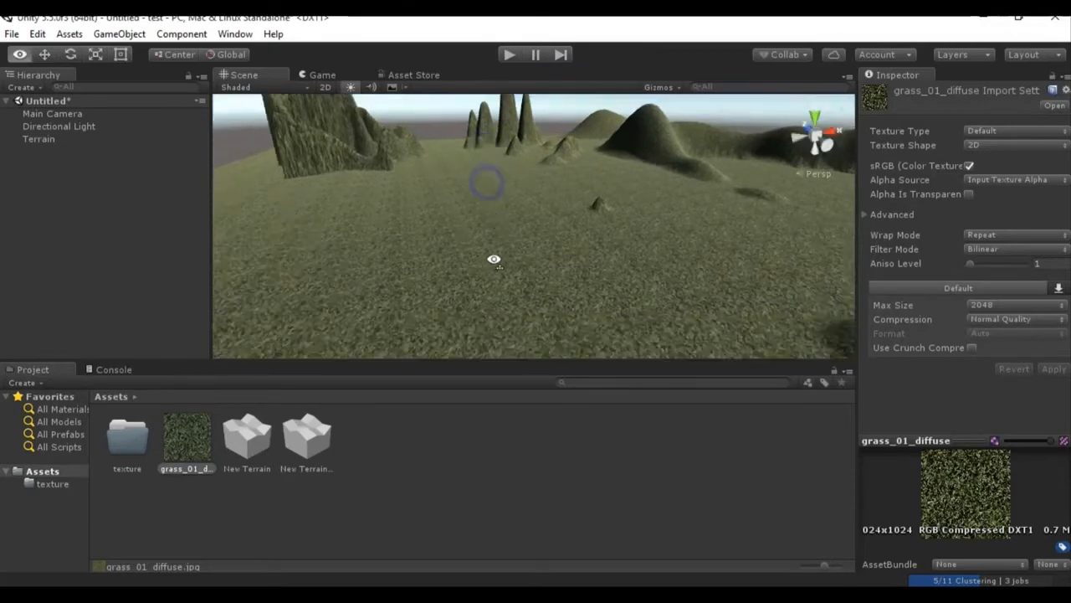
right_drag(480, 216, 475, 192)
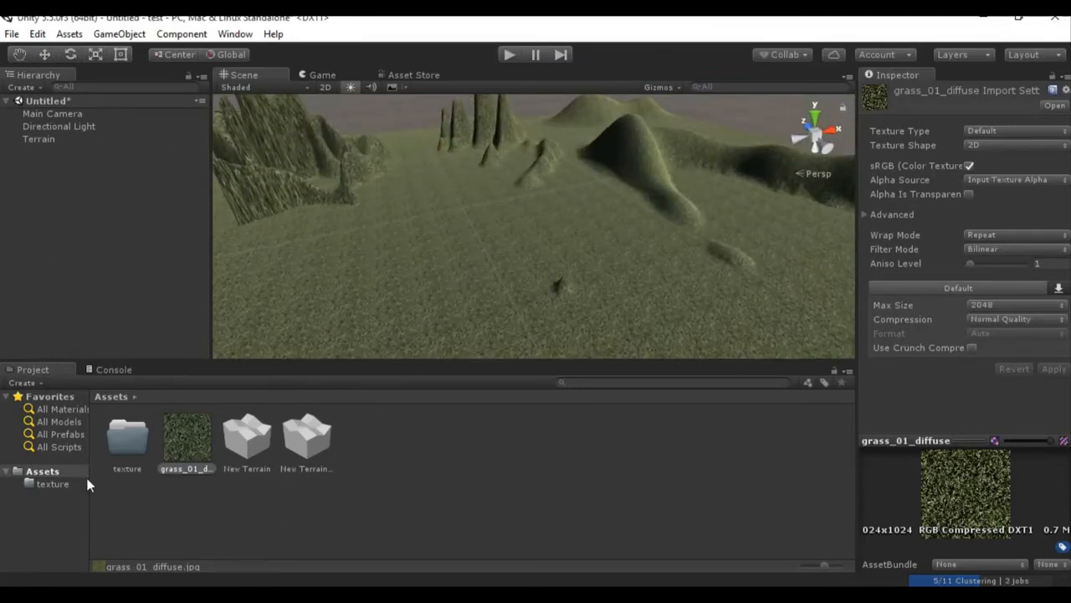
Check the contents of the texture folder and return to the Assets folder.
click(52, 485)
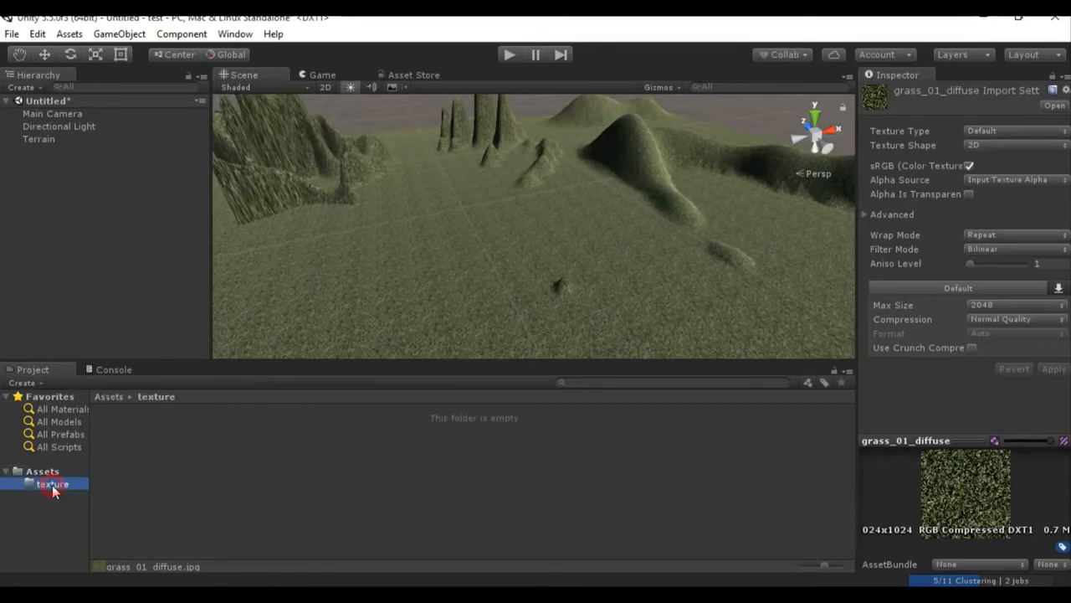
click(57, 472)
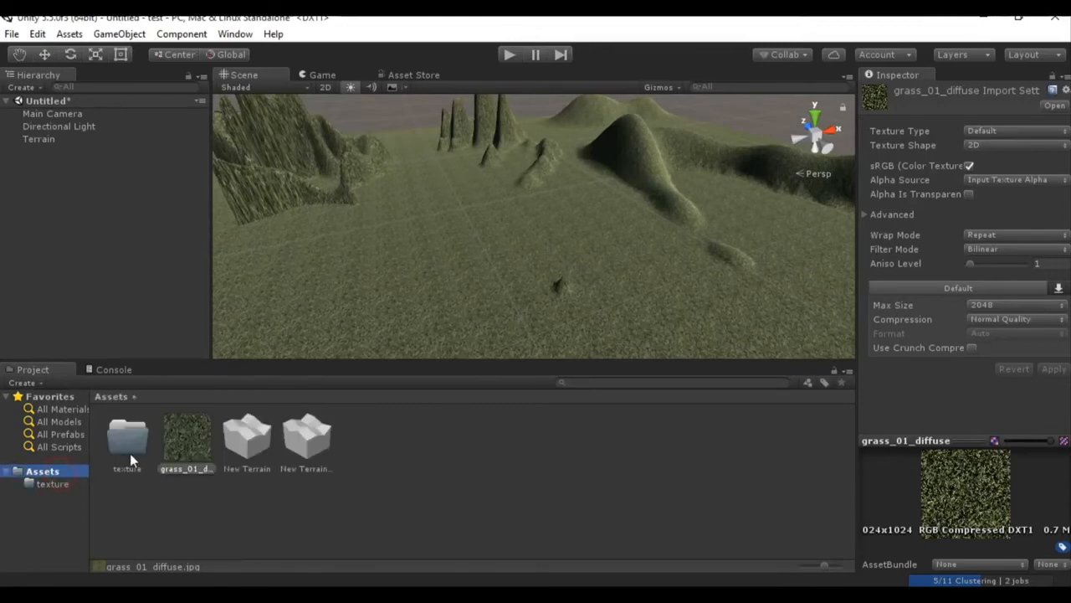
Move grass_01_diffuse from the Assets folder into the texture folder and open that folder.
click(192, 450)
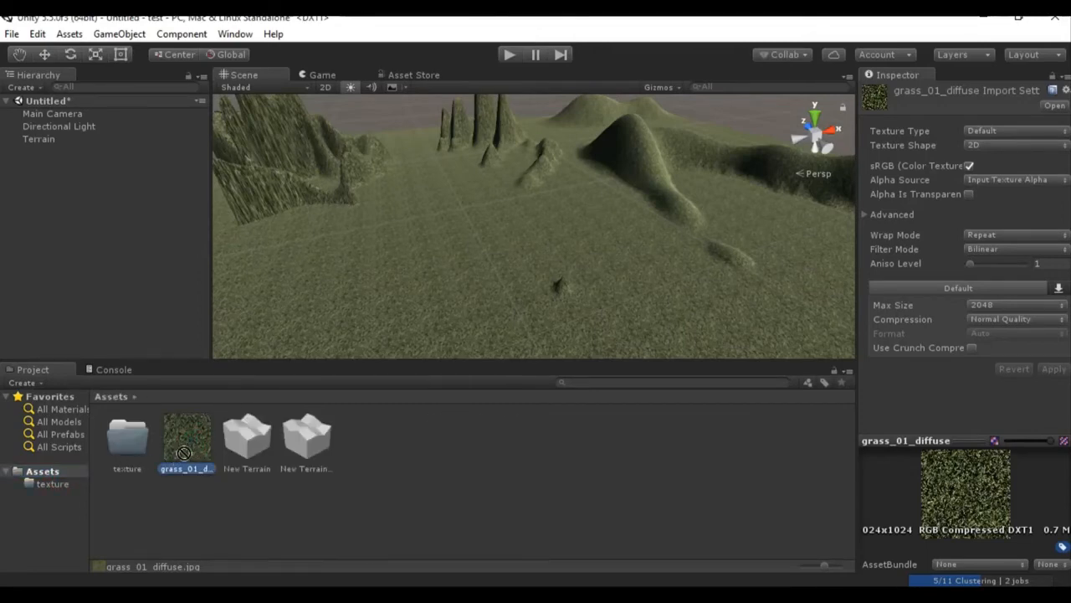
drag(142, 471, 64, 492)
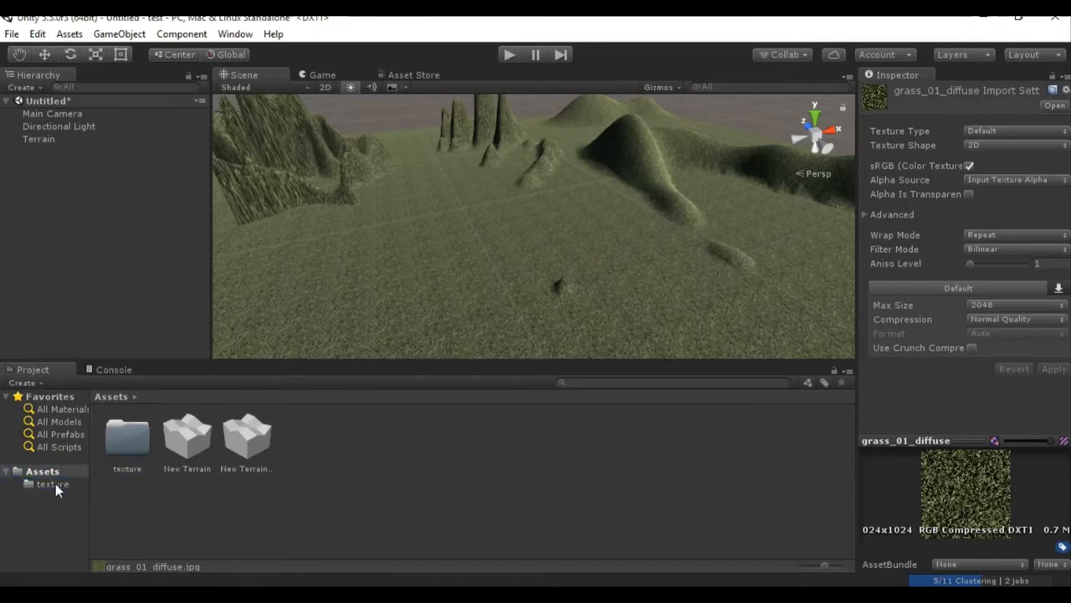
click(55, 489)
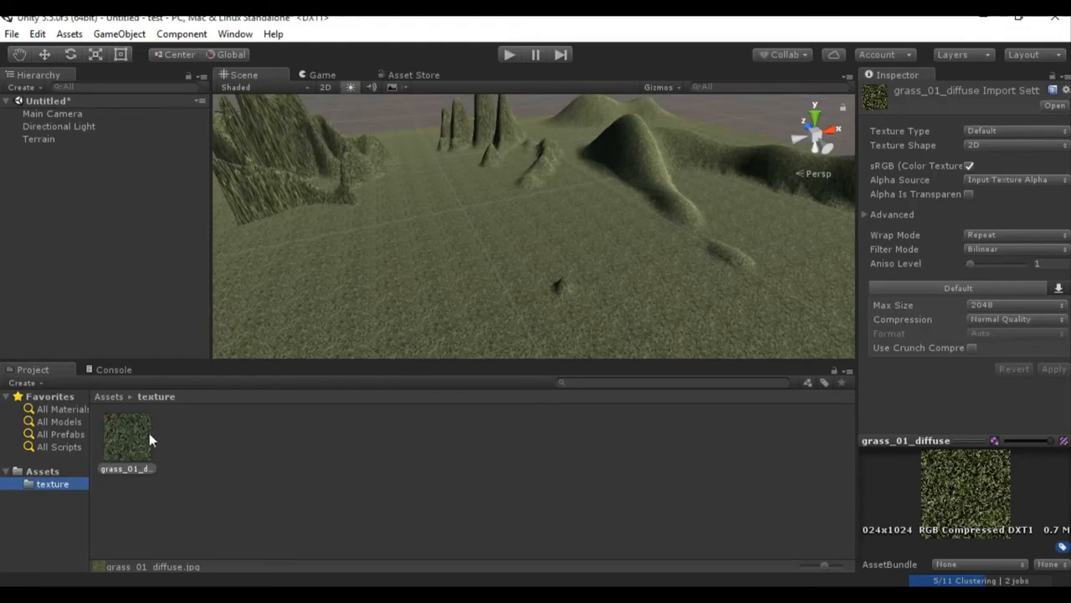
Import sand_cracks_diffuse.jpg from the Ground_maps folder into the project's texture folder.
right_click(81, 484)
click(202, 303)
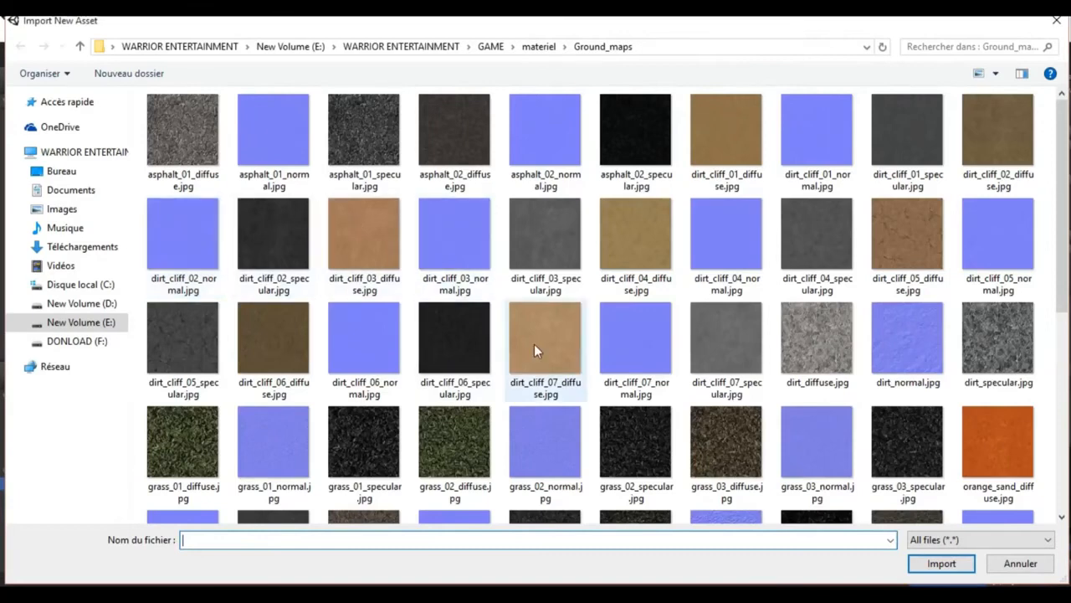
scroll(536, 350, down, 5)
click(467, 359)
double_click(467, 360)
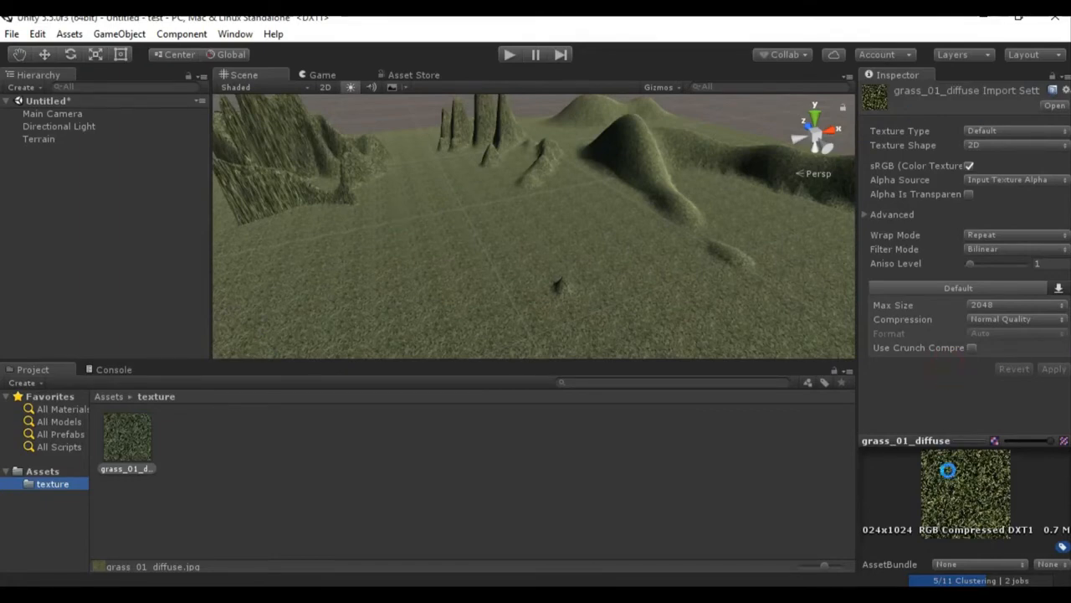
right_drag(543, 198, 419, 199)
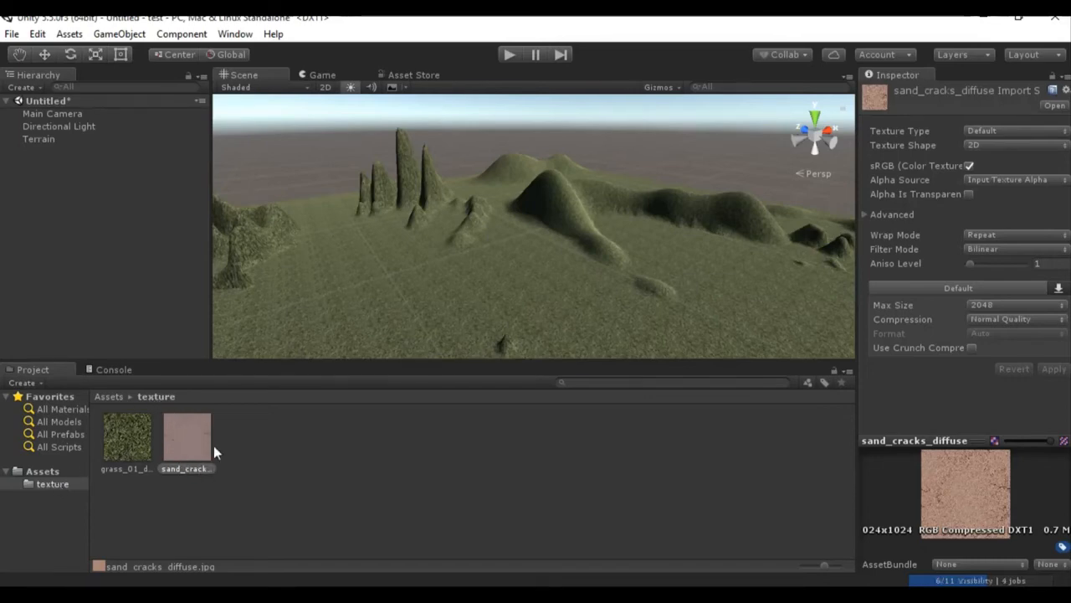
Check the contents of the Assets folder and inspect sand_cracks_diffuse in the texture folder.
right_click(71, 473)
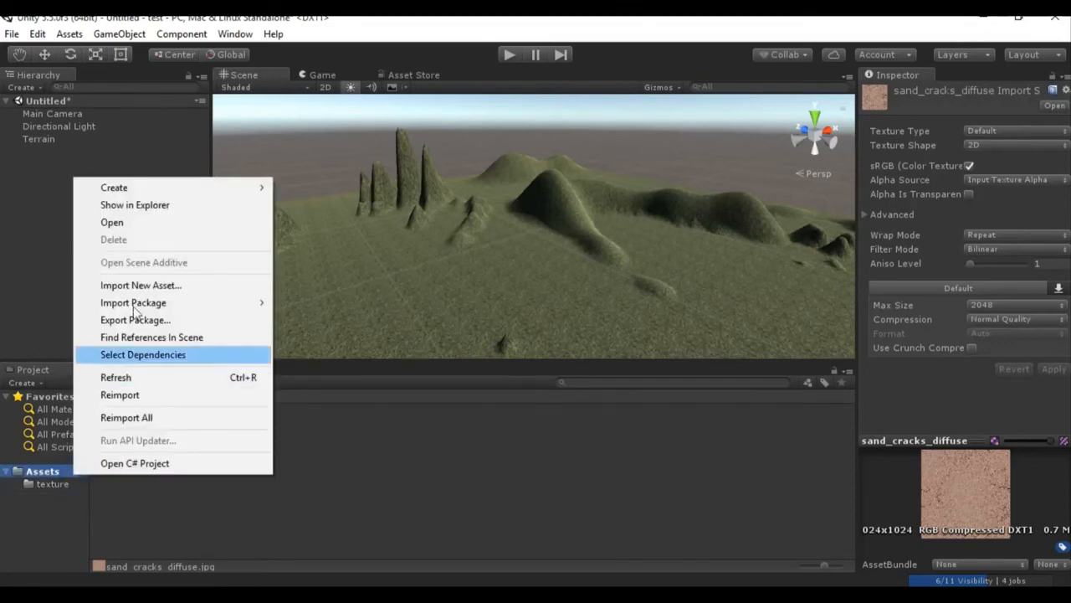
click(137, 527)
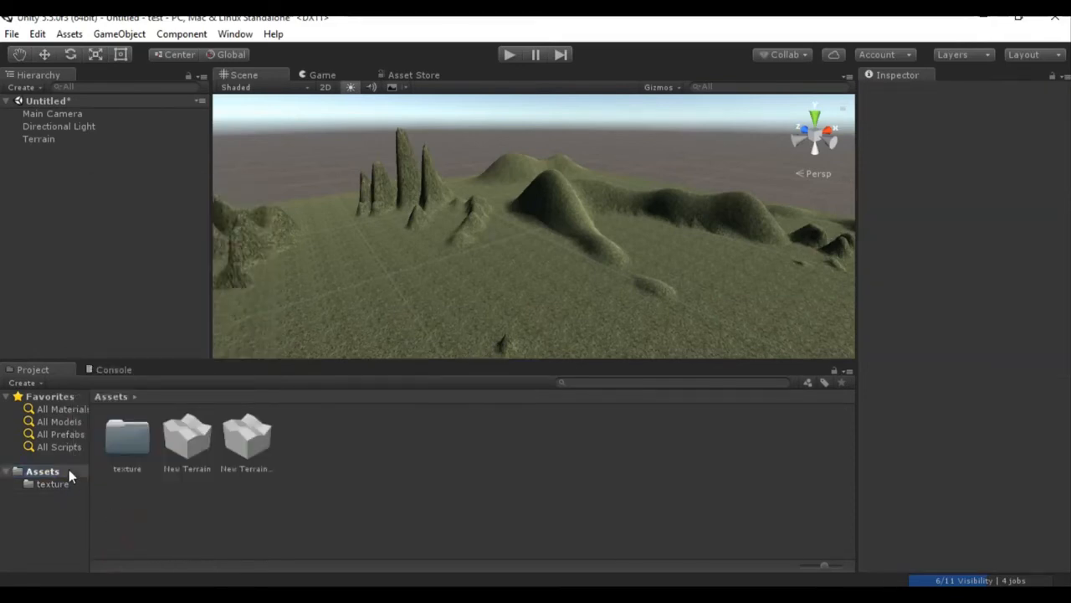
click(64, 472)
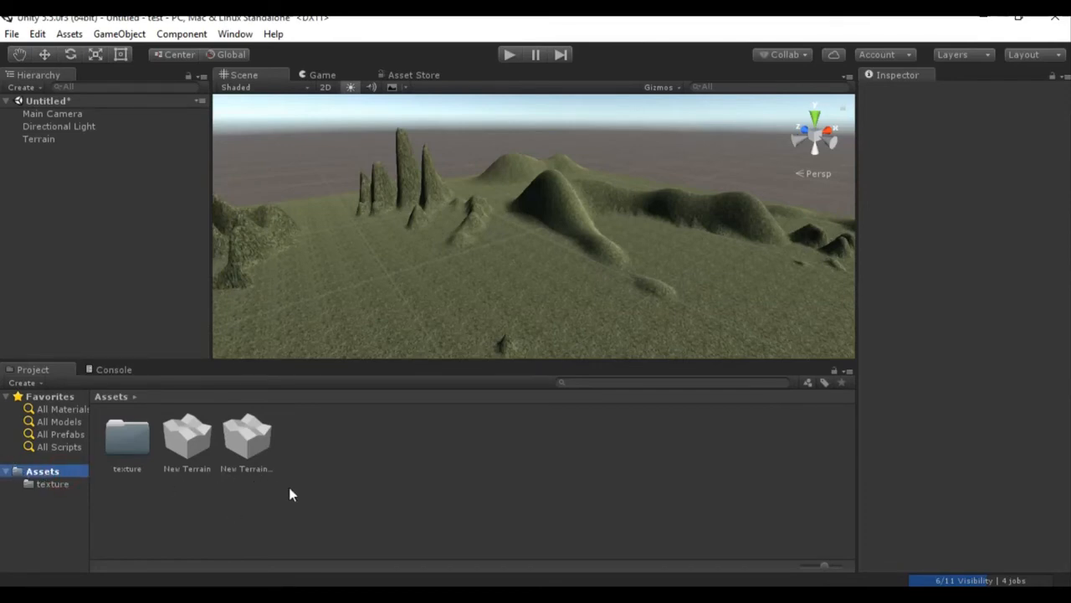
click(68, 484)
click(181, 452)
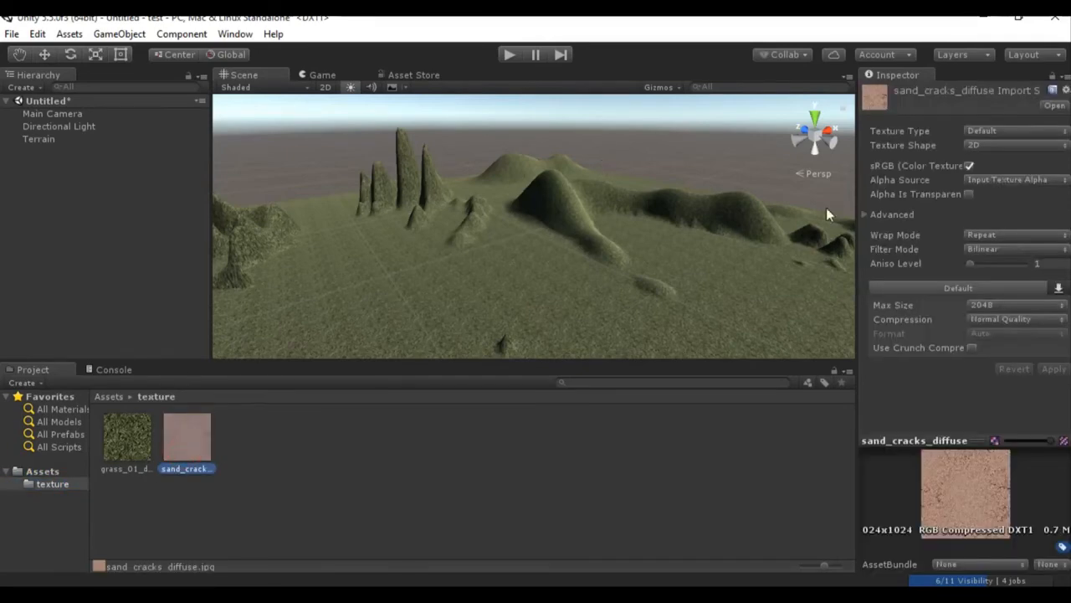
Add a second paint texture to the terrain with sand_cracks_diffuse as its albedo, keeping the default size and offset.
click(351, 288)
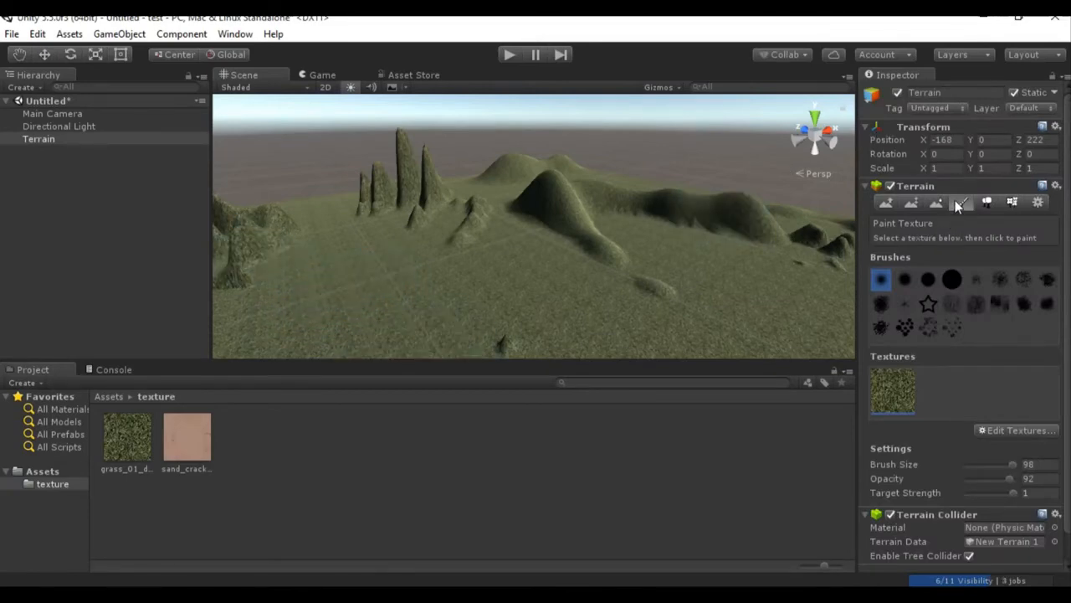
click(985, 432)
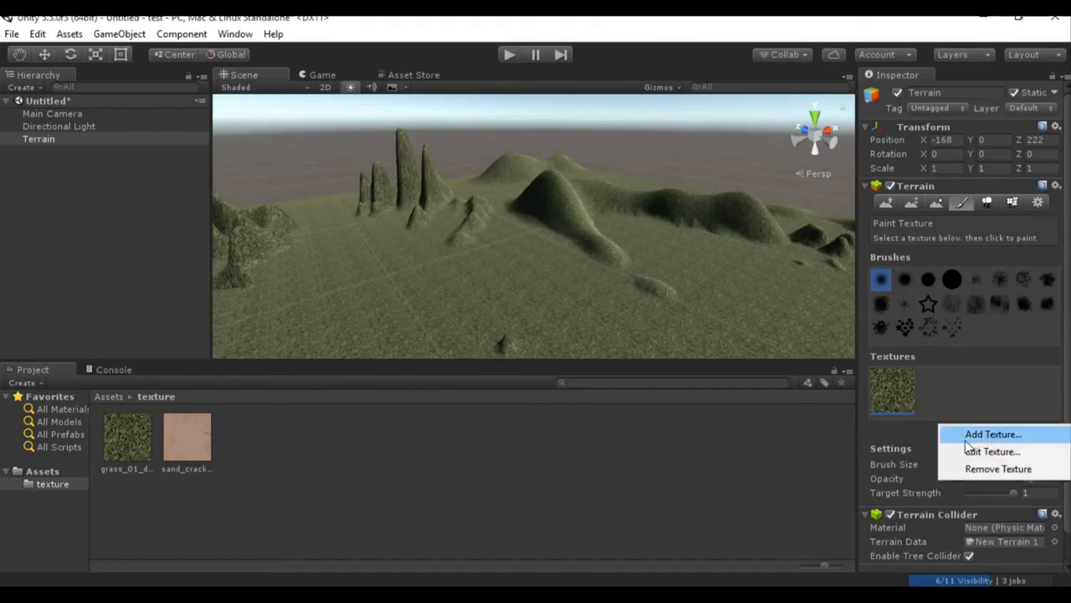
click(971, 434)
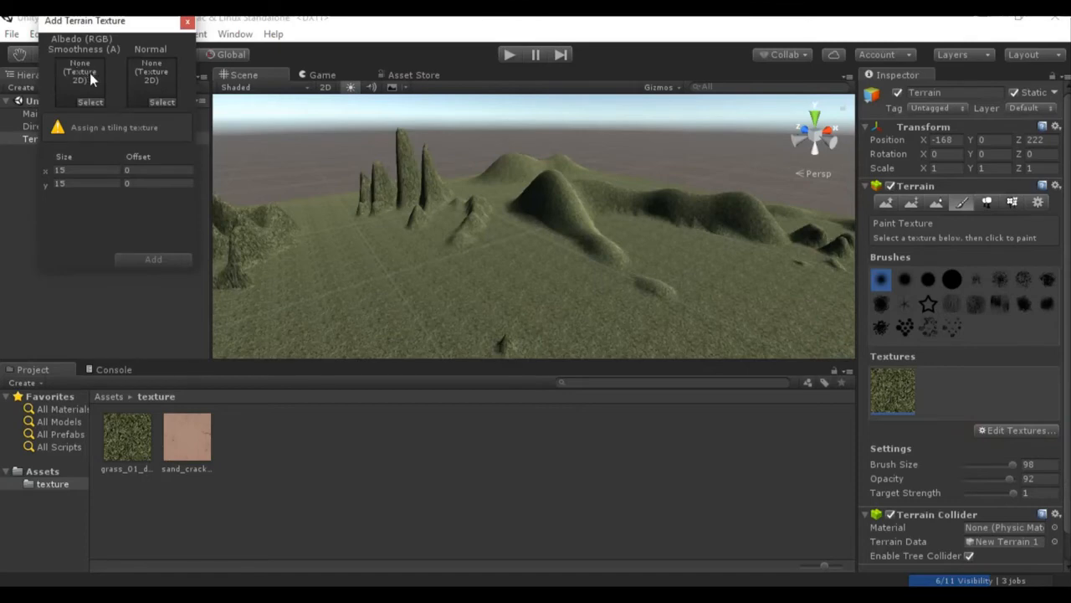
click(90, 101)
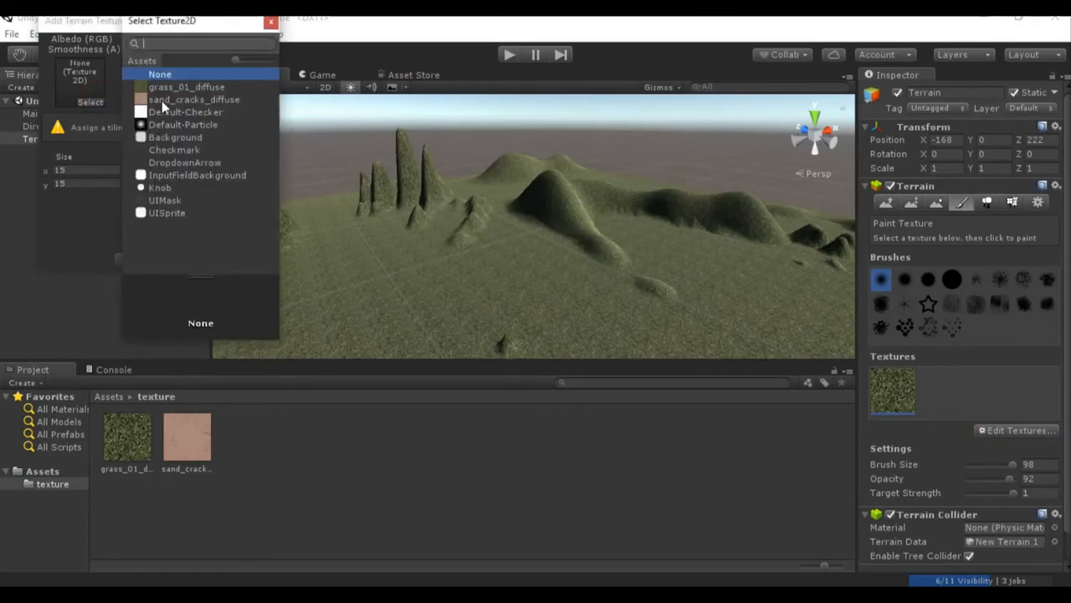
click(161, 100)
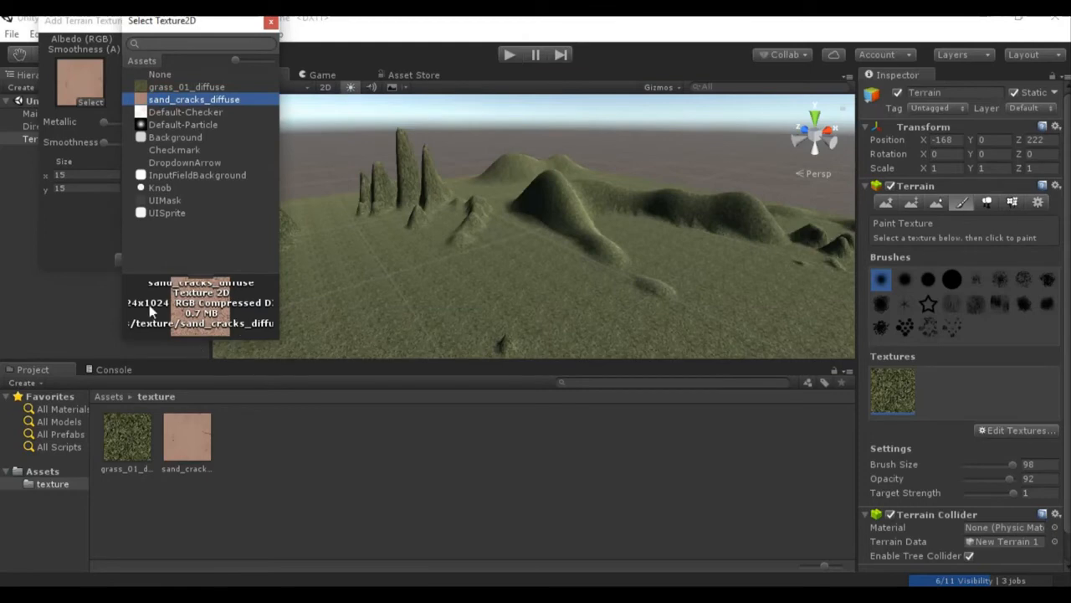
click(94, 241)
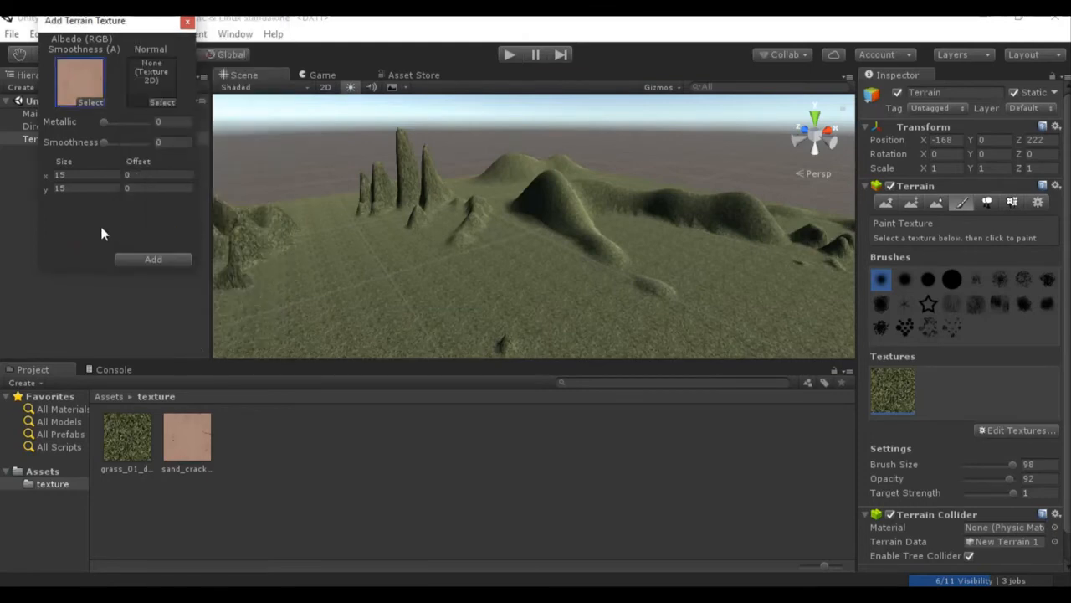
click(142, 261)
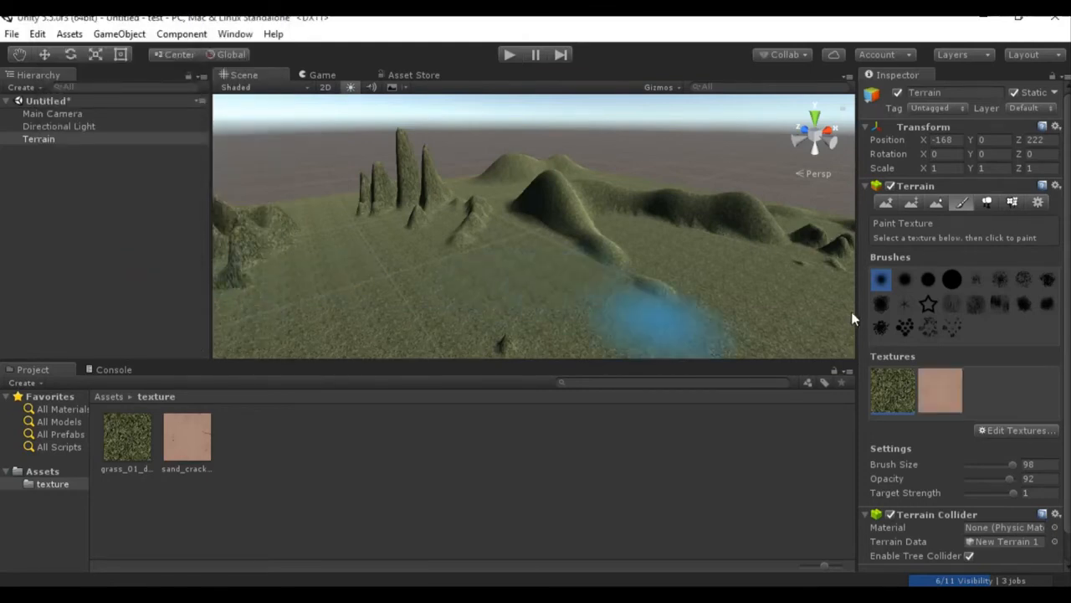
Select the sand texture for painting on the terrain's flat ground.
scroll(363, 242, up, 2)
scroll(364, 247, up, 6)
right_drag(447, 331, 368, 299)
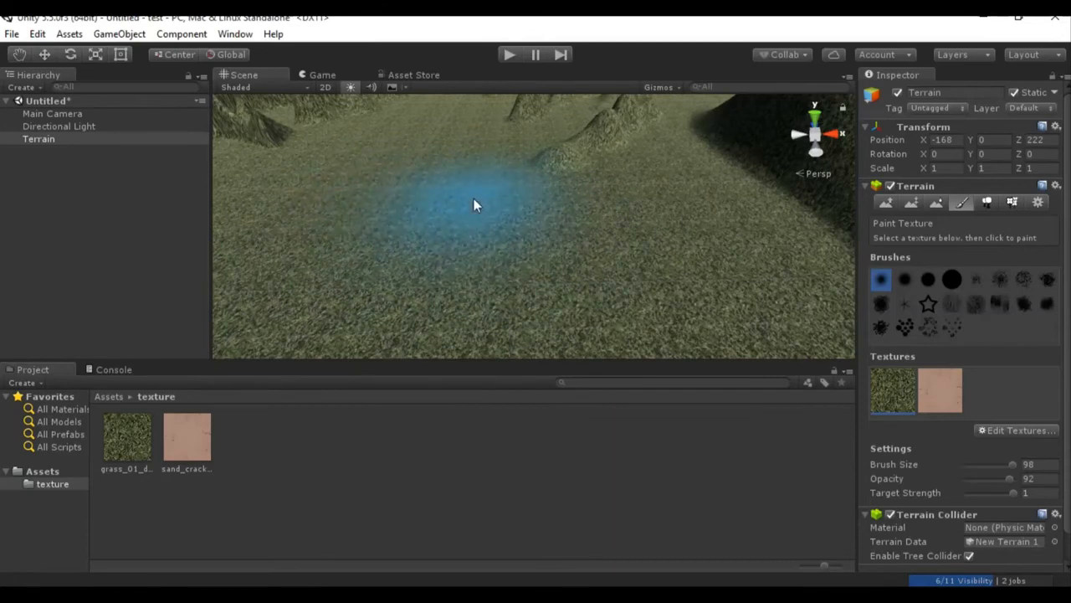
click(939, 390)
Try painting sand broadly over the flat ground between the hills with the large brush, and undo the painting.
scroll(435, 177, down, 10)
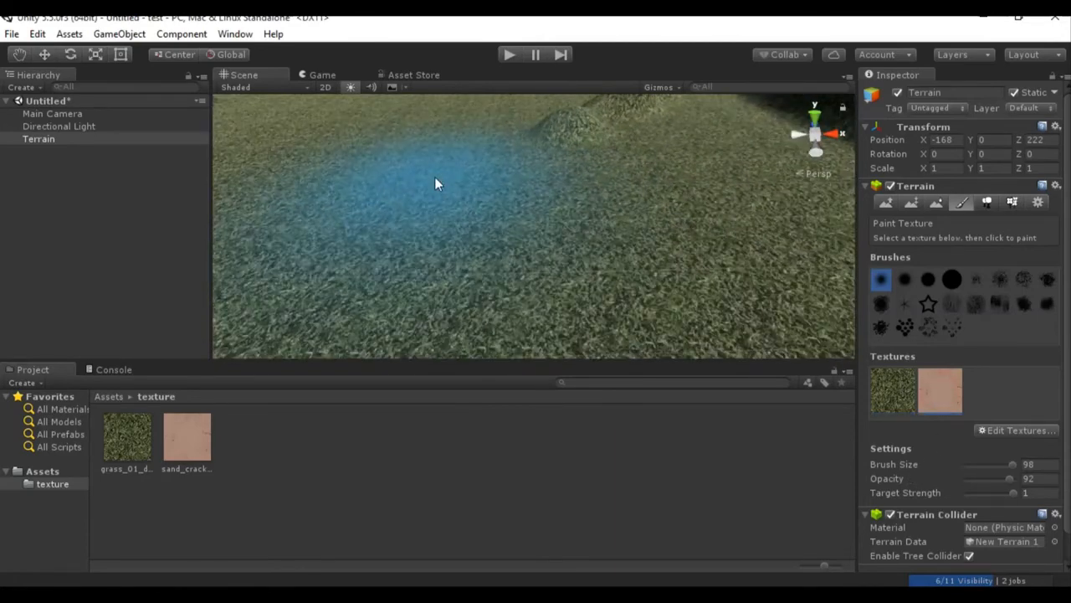
mouse_move(472, 149)
mouse_down()
mouse_move(480, 171)
mouse_move(467, 192)
mouse_move(386, 210)
mouse_move(342, 265)
mouse_move(365, 319)
mouse_move(467, 357)
mouse_move(536, 336)
mouse_move(552, 266)
mouse_move(540, 204)
mouse_move(483, 215)
mouse_move(432, 268)
mouse_move(466, 223)
mouse_move(605, 263)
mouse_move(595, 200)
mouse_move(510, 203)
mouse_move(433, 278)
mouse_move(330, 214)
mouse_move(295, 233)
mouse_move(318, 259)
mouse_up()
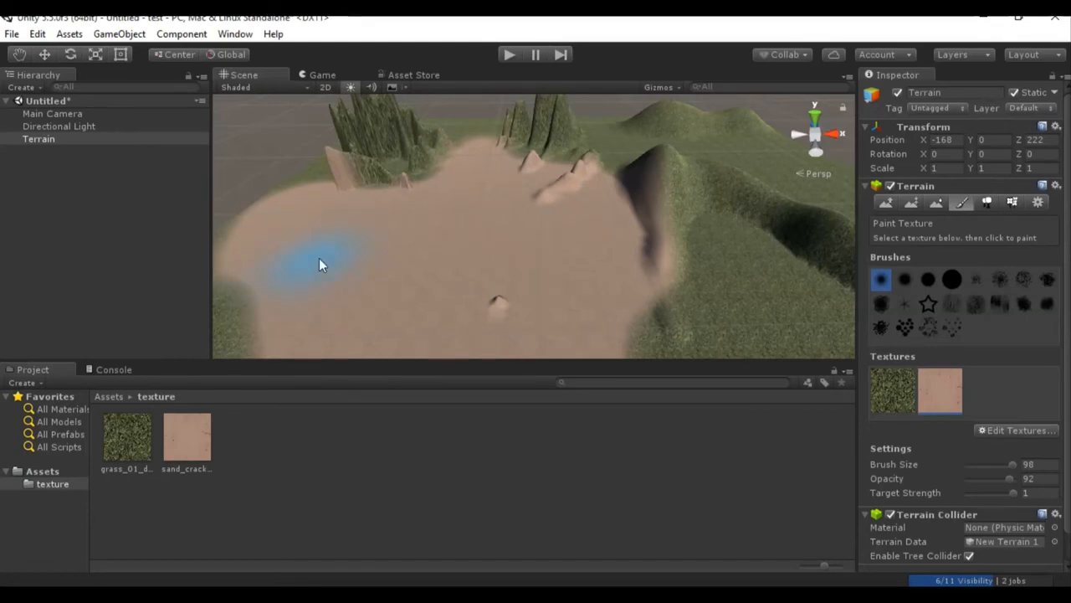
key(ctrl+z)
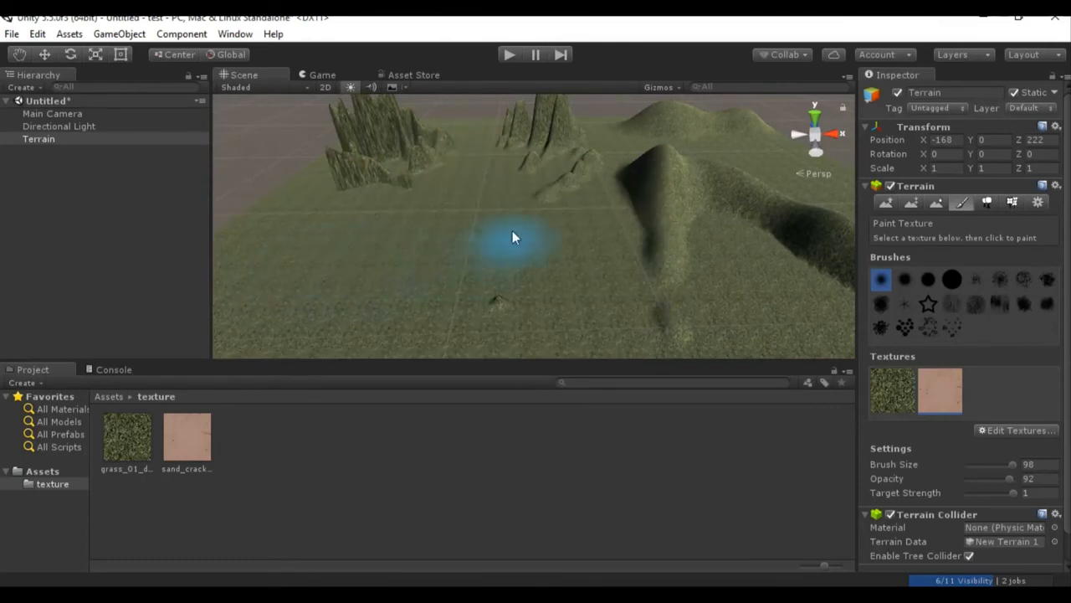
key(ctrl+z)
Redo the broad sand painting on the terrain and undo it again.
click(38, 33)
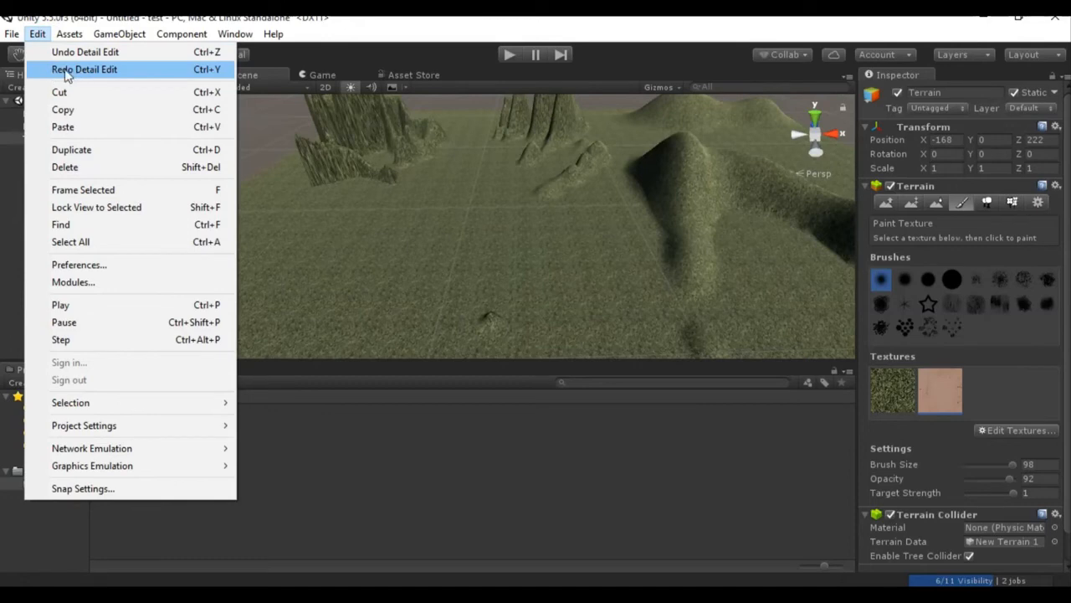
click(107, 70)
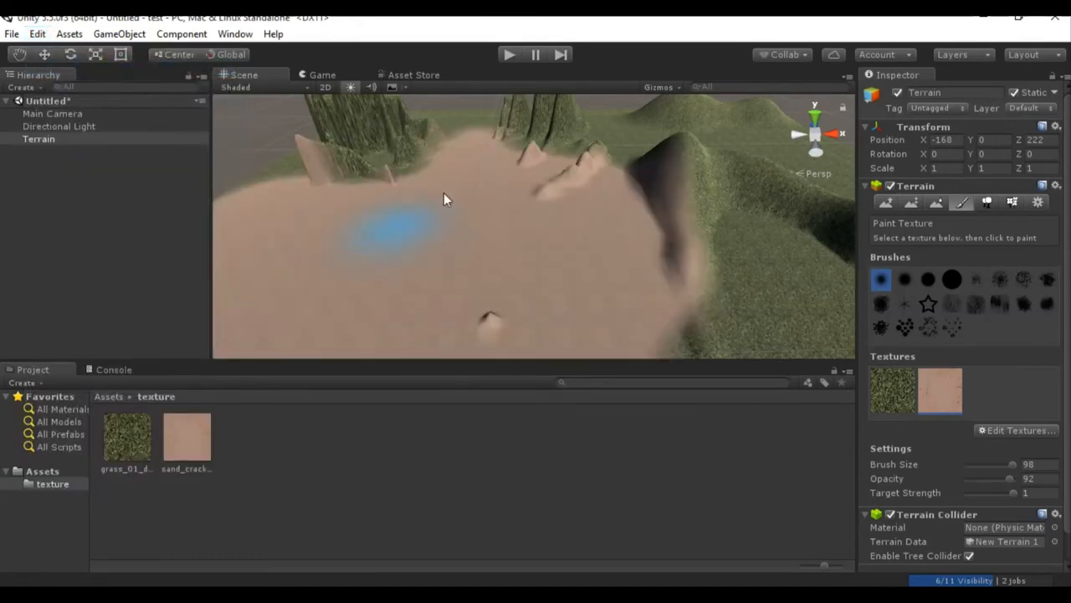
click(38, 35)
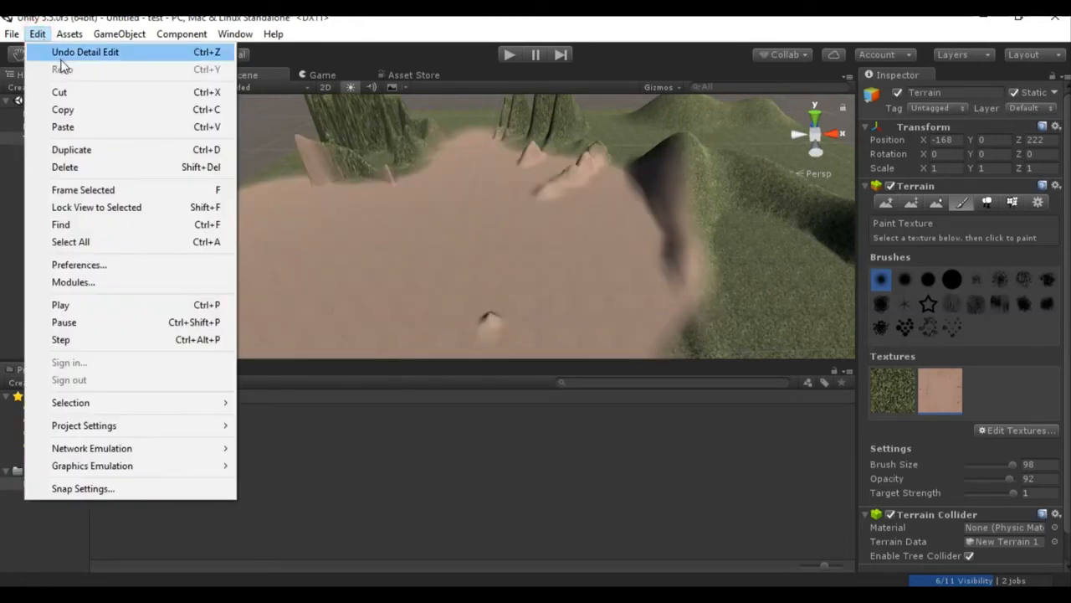
click(119, 55)
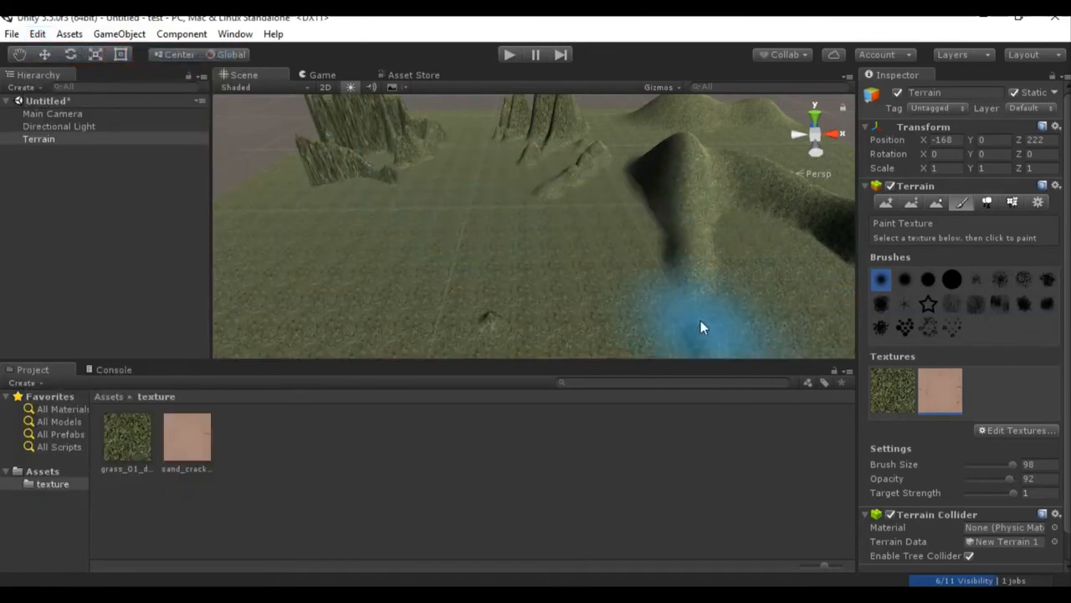
Set the brush size to 19 and paint a winding sand path between the rock formations, plus a curved one crossing the large hill's tail.
click(989, 465)
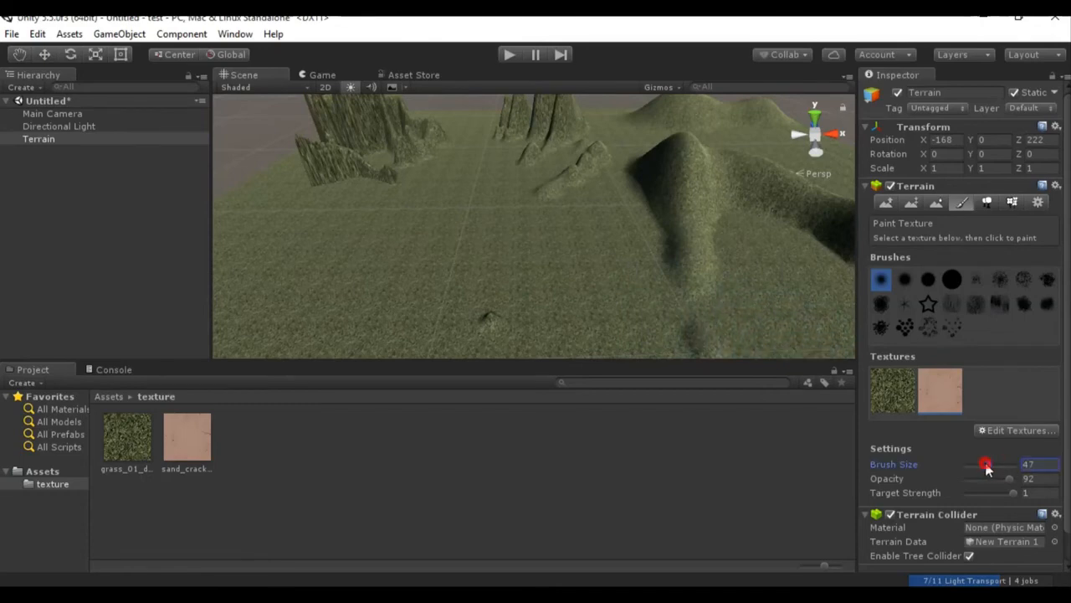
drag(985, 466, 975, 467)
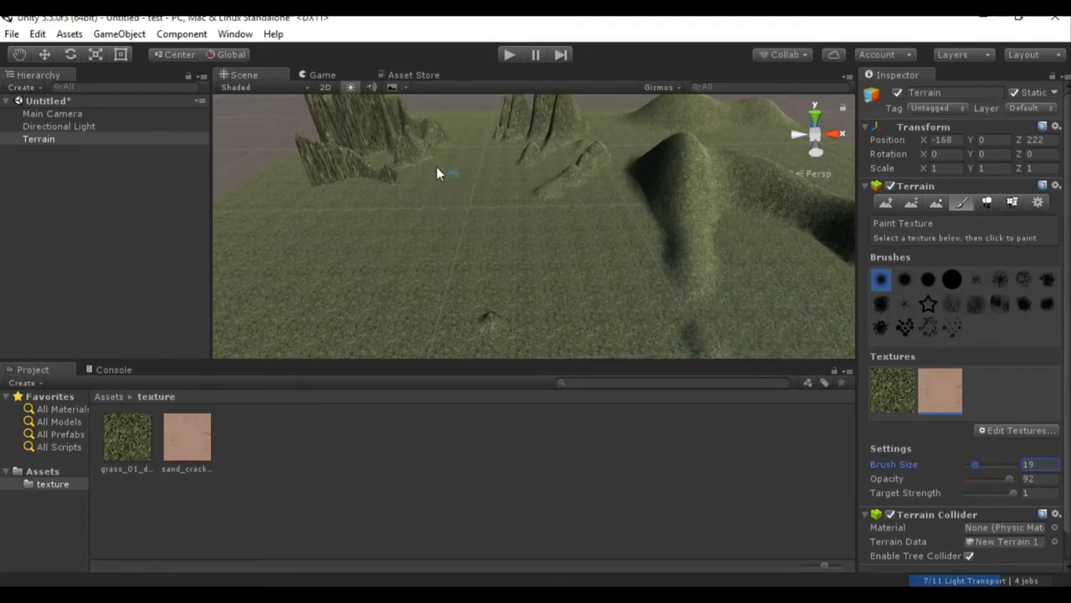
scroll(436, 167, up, 5)
middle_drag(430, 135, 532, 213)
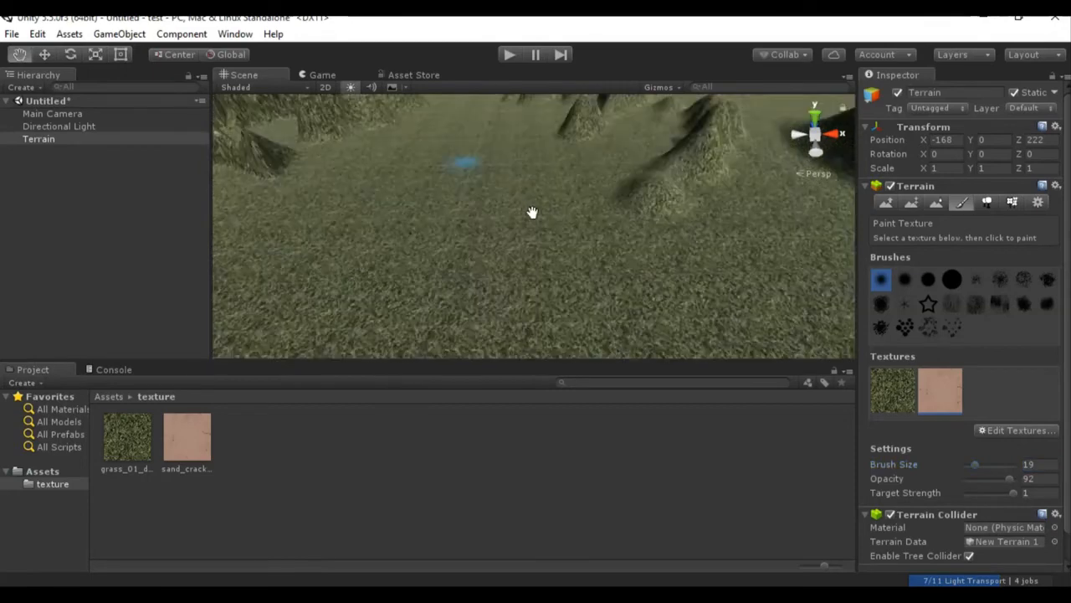
scroll(534, 216, down, 5)
click(526, 140)
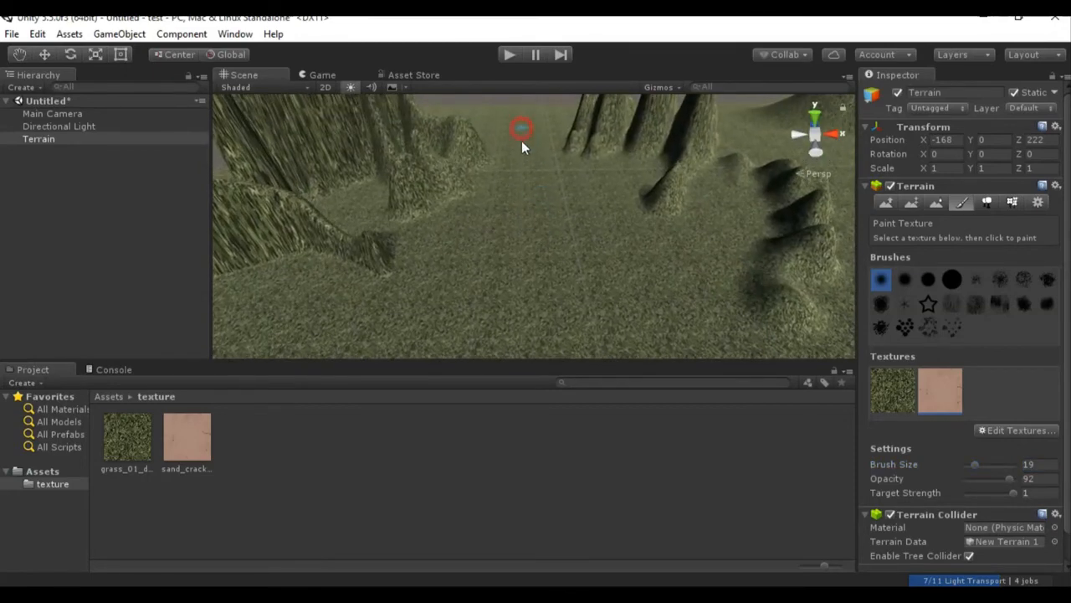
mouse_move(496, 217)
mouse_down()
mouse_move(432, 263)
mouse_move(307, 300)
mouse_up()
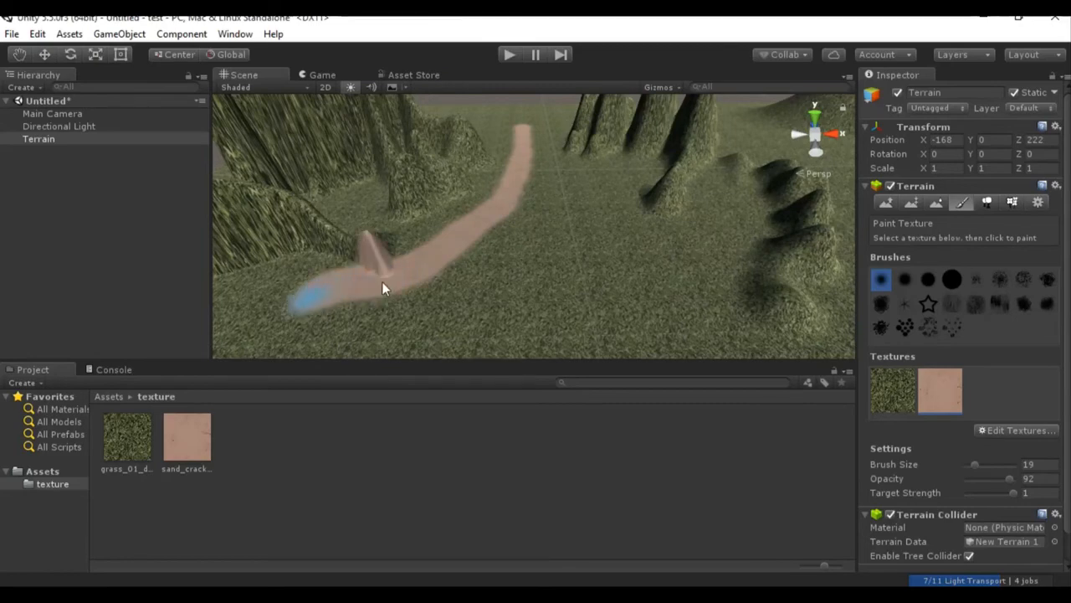
scroll(380, 283, down, 3)
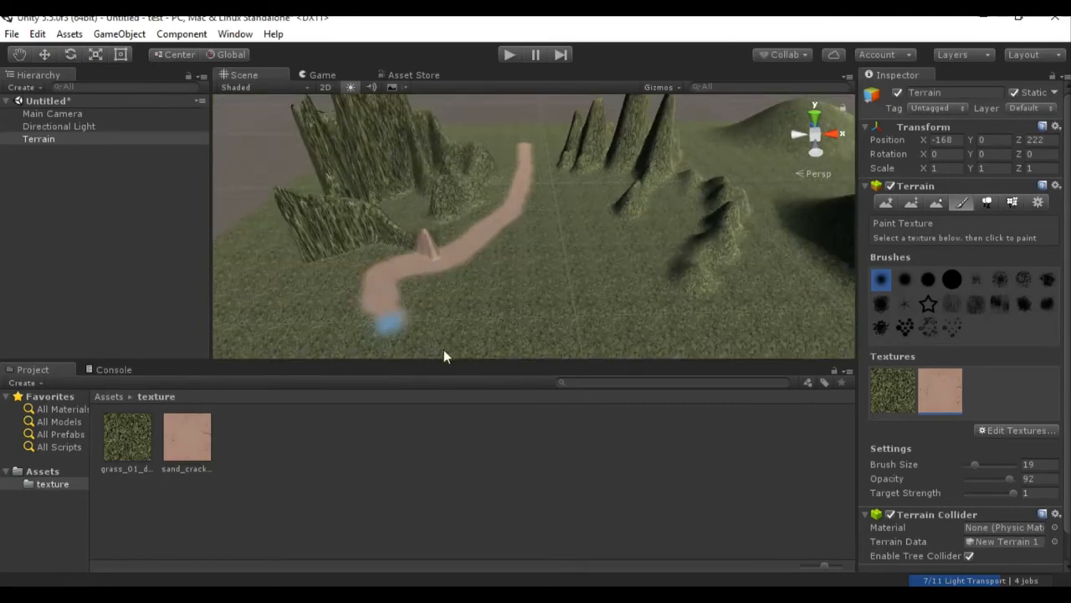
mouse_move(444, 356)
mouse_down()
mouse_move(529, 355)
mouse_move(612, 284)
mouse_move(686, 356)
mouse_move(732, 345)
mouse_move(790, 309)
mouse_move(807, 261)
mouse_up()
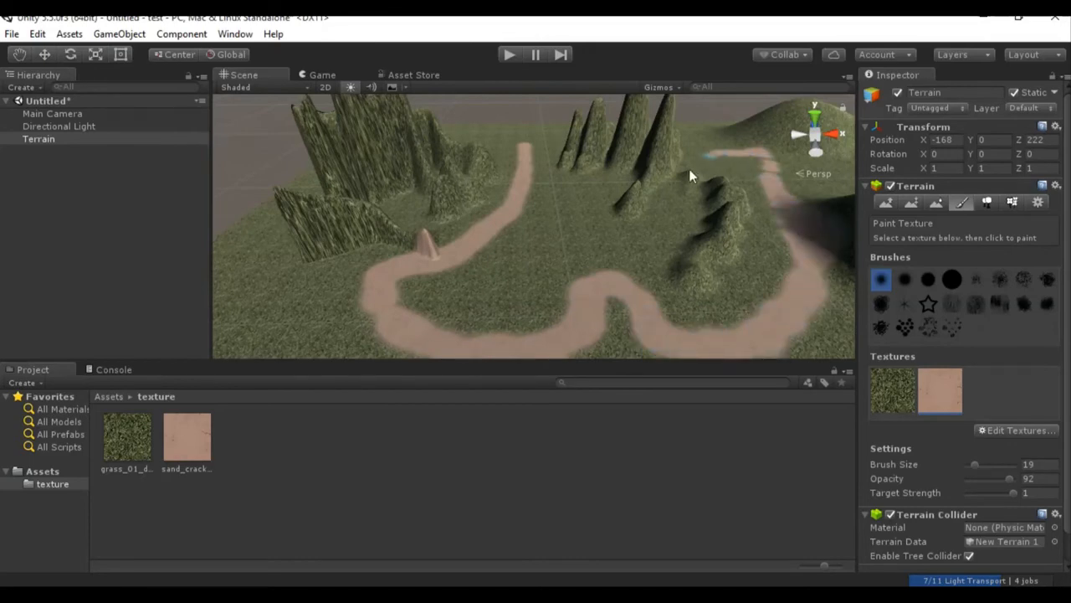
right_drag(488, 290, 737, 304)
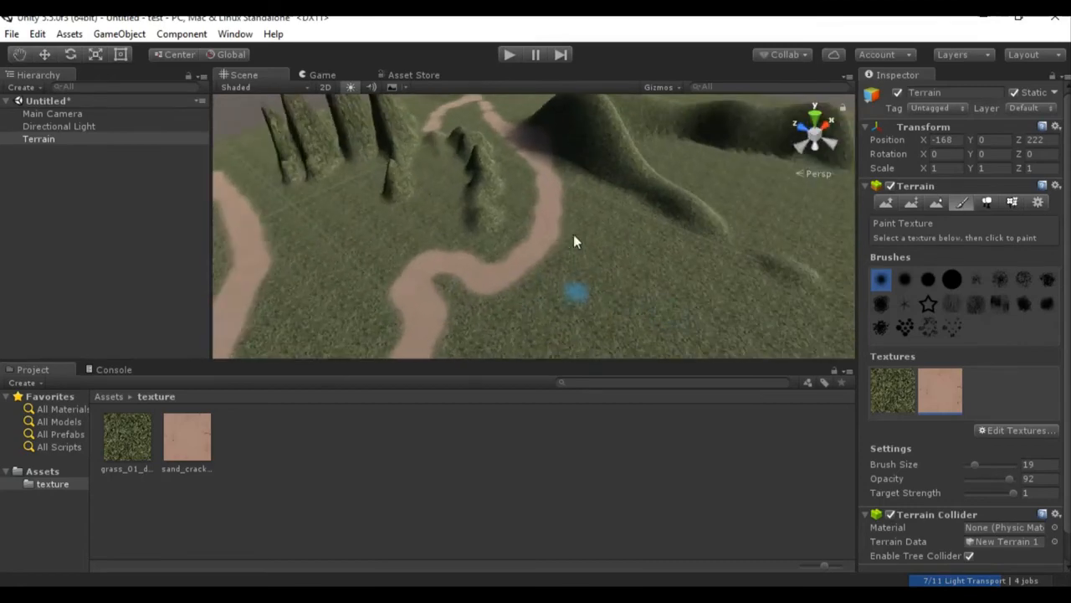
mouse_move(608, 260)
mouse_down()
mouse_move(695, 304)
mouse_move(755, 265)
mouse_move(755, 216)
mouse_move(692, 178)
mouse_up()
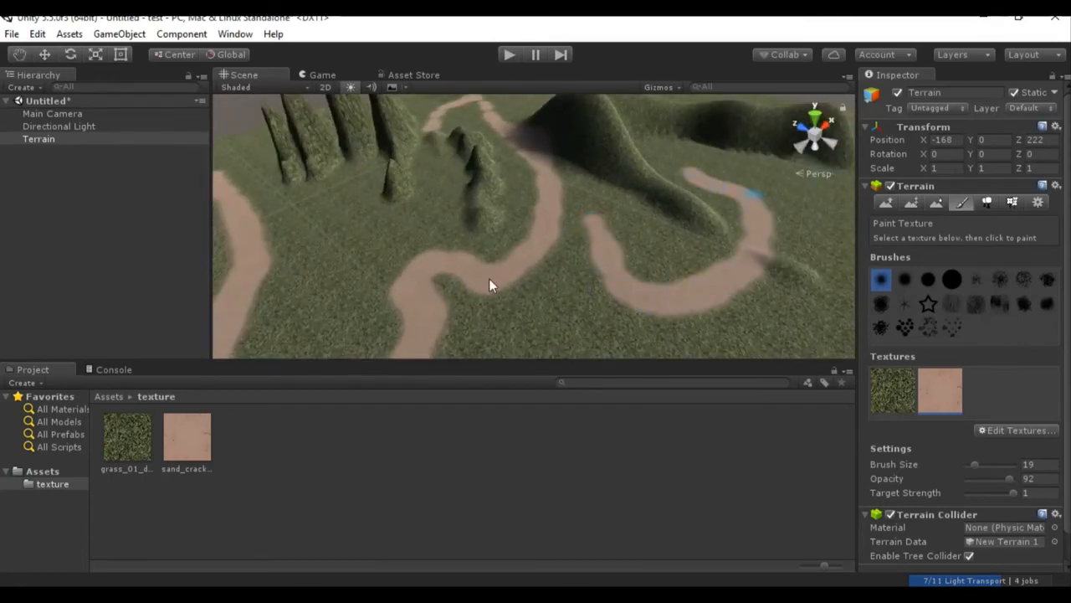
Edit the terrain's grass texture and set its tile size to 1 in both X and Y.
mouse_move(646, 296)
right_down()
mouse_move(598, 318)
mouse_move(604, 261)
mouse_move(688, 242)
mouse_move(753, 268)
right_up()
click(898, 389)
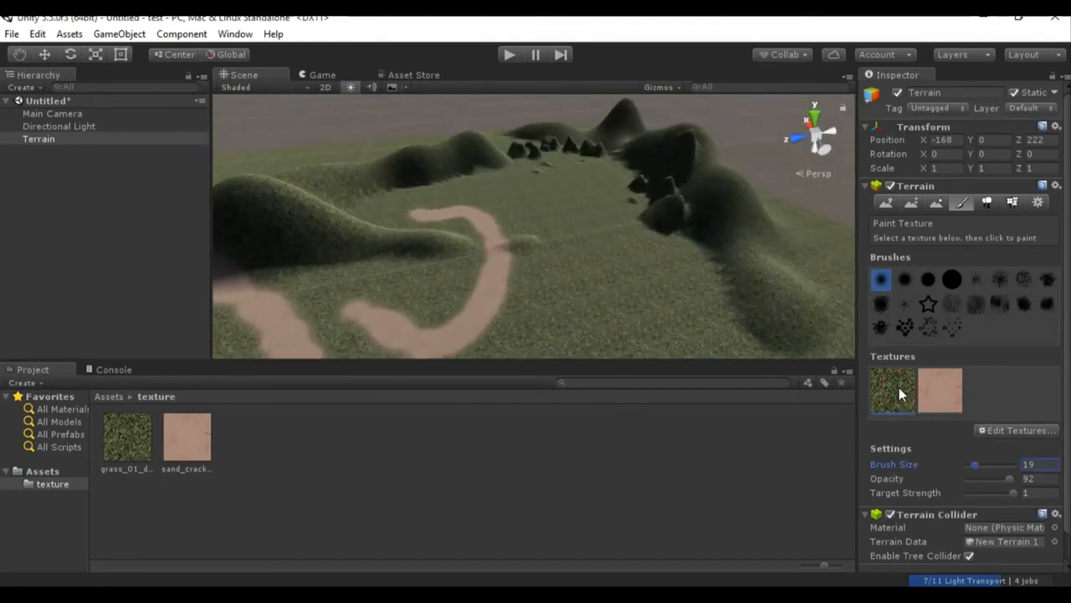
click(1003, 432)
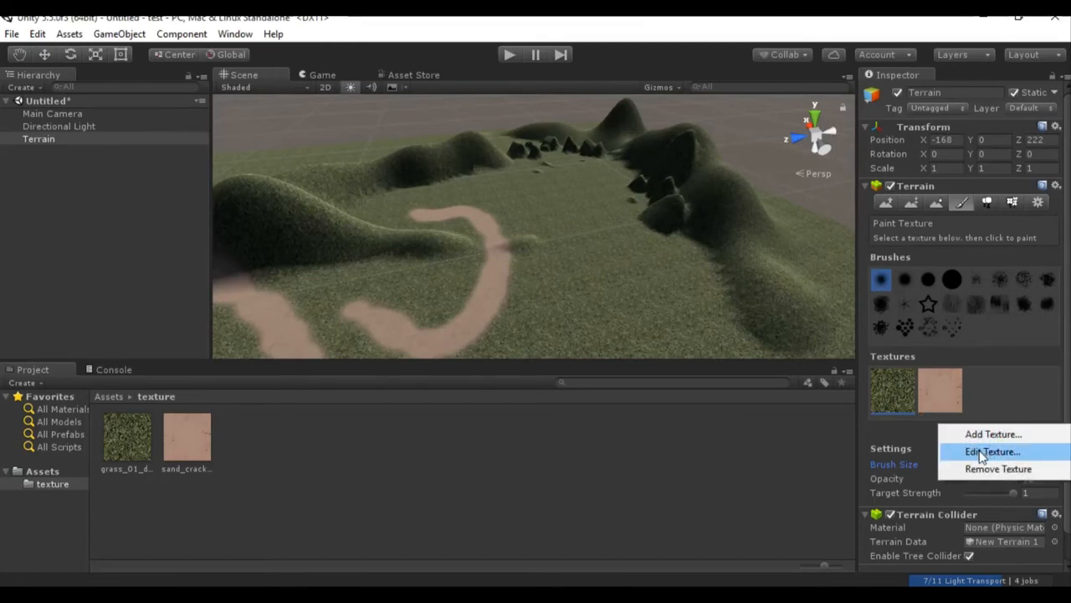
click(984, 452)
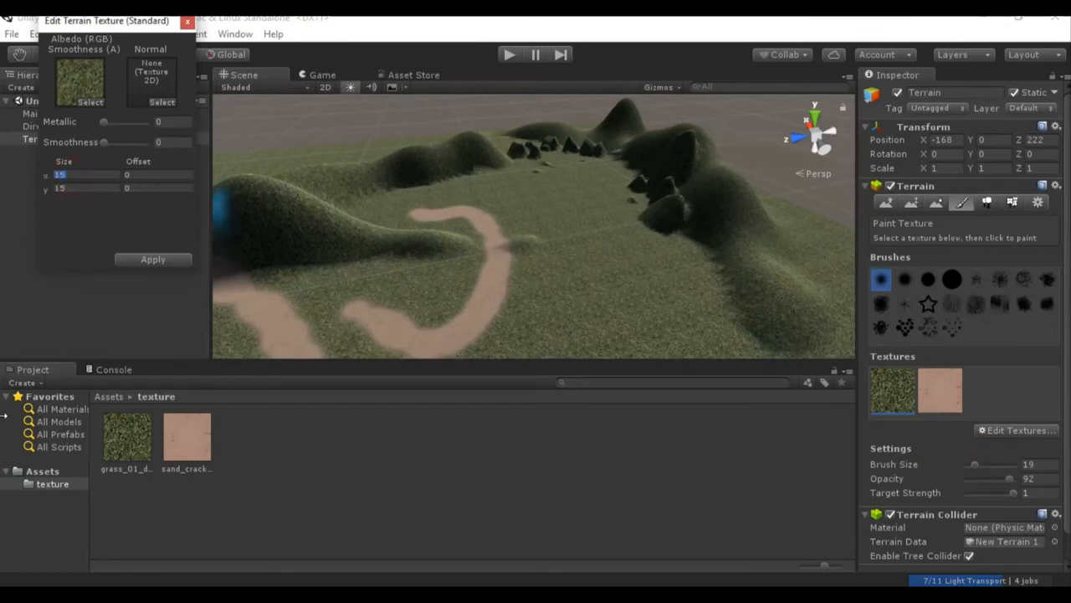
text(1)
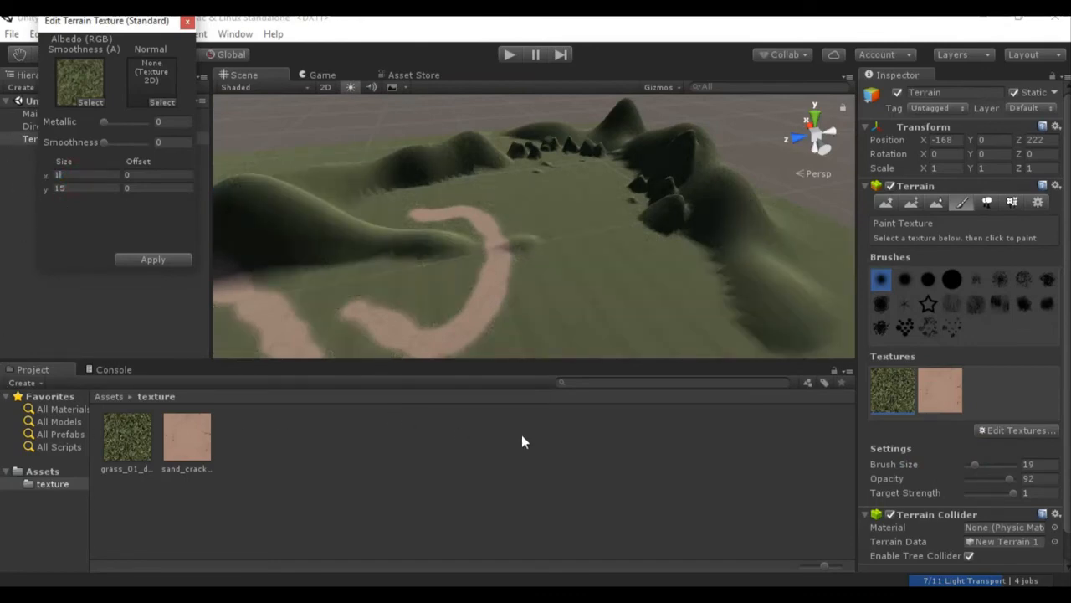
scroll(582, 280, up, 10)
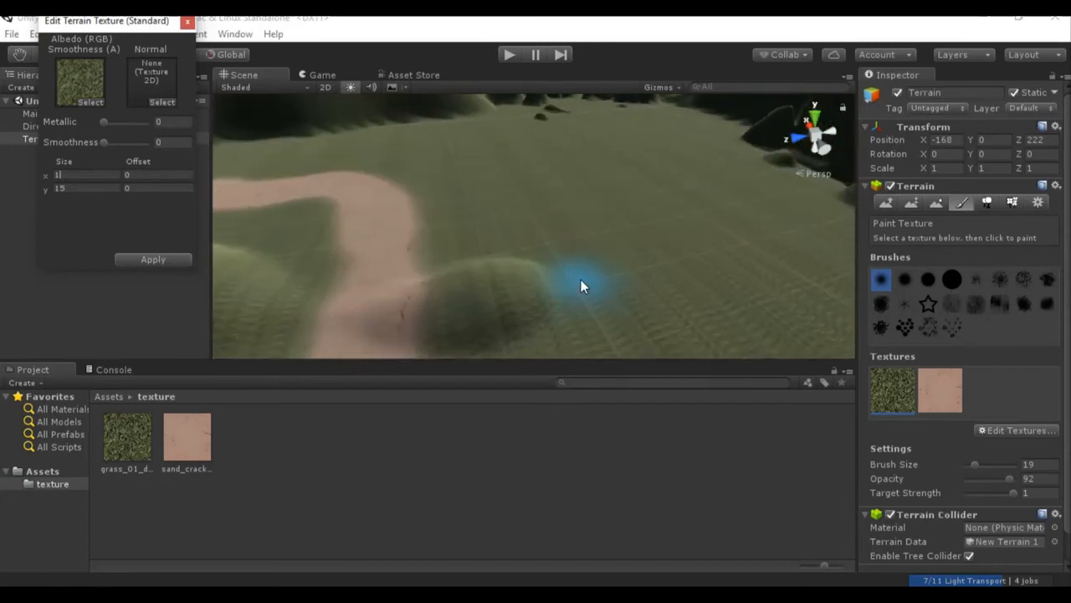
scroll(580, 284, up, 5)
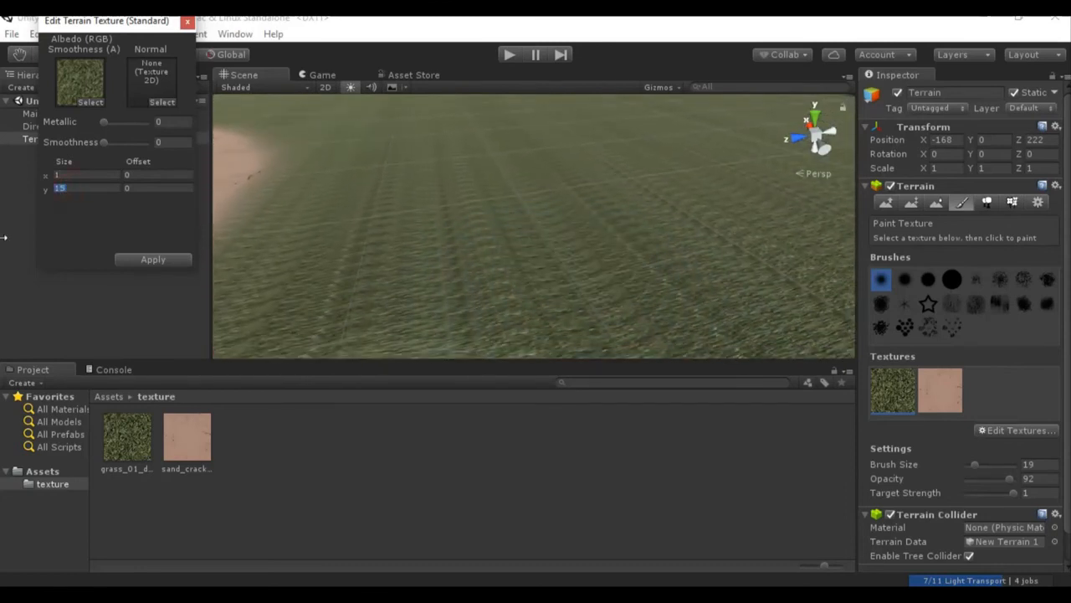
text(1)
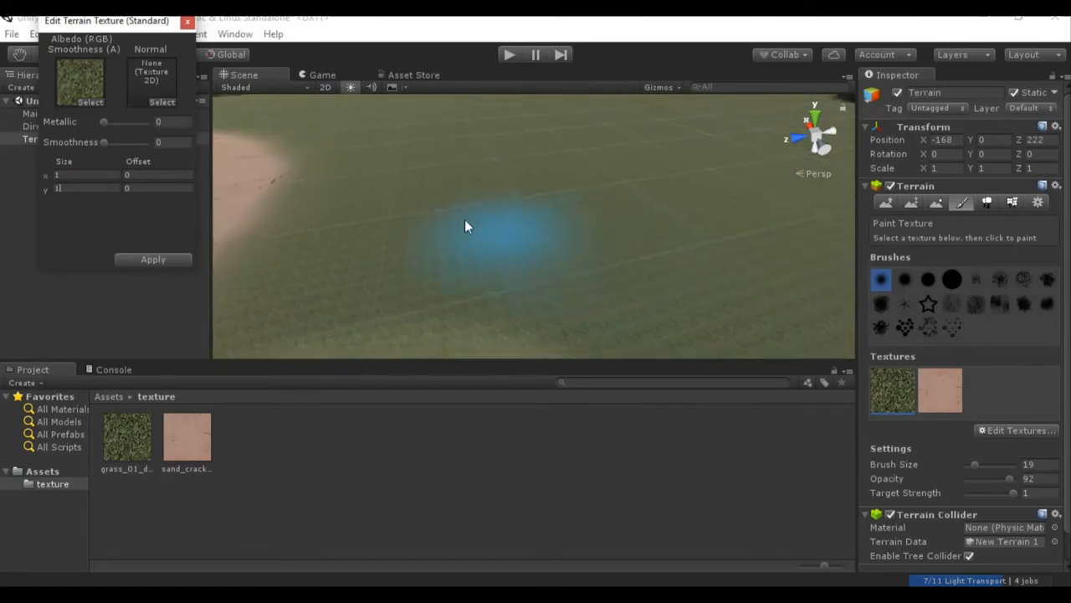
scroll(460, 228, down, 8)
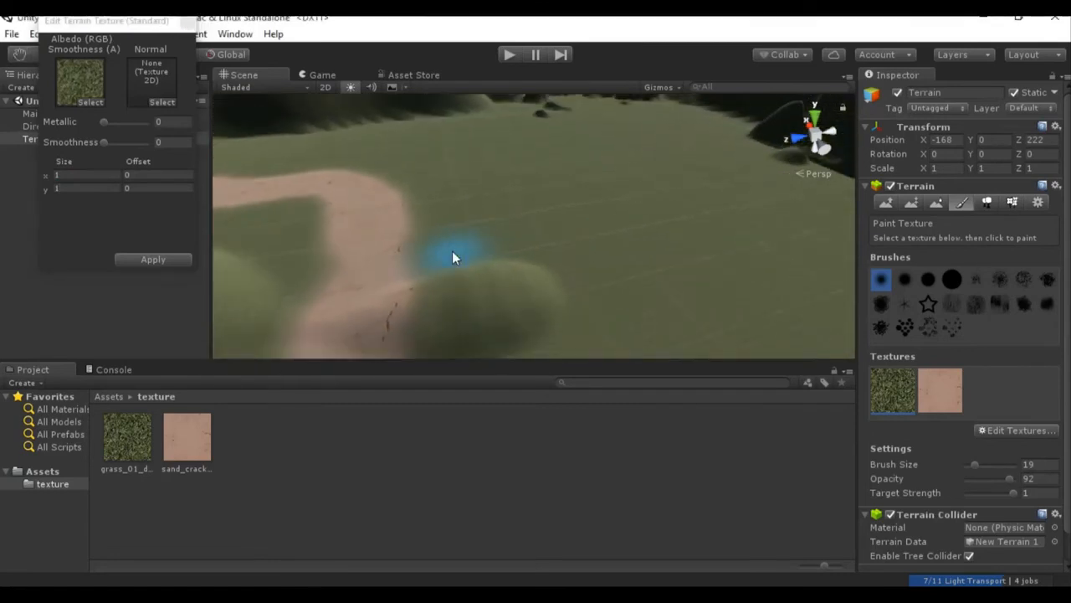
alt+drag(451, 258, 306, 225)
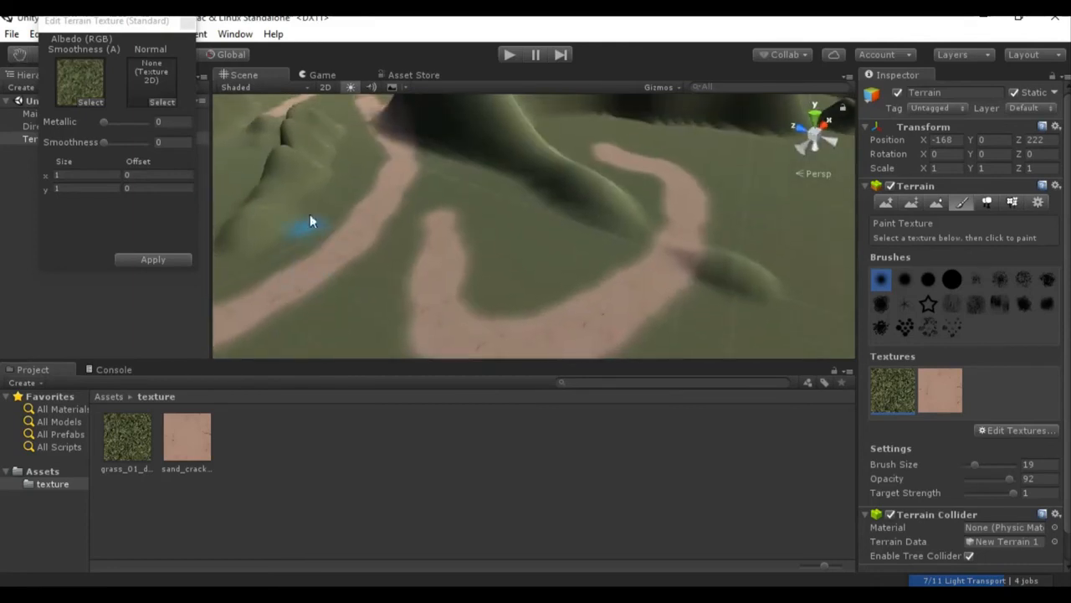
Try a grass texture tile size of 50 in both X and Y and inspect the ground up close.
click(88, 174)
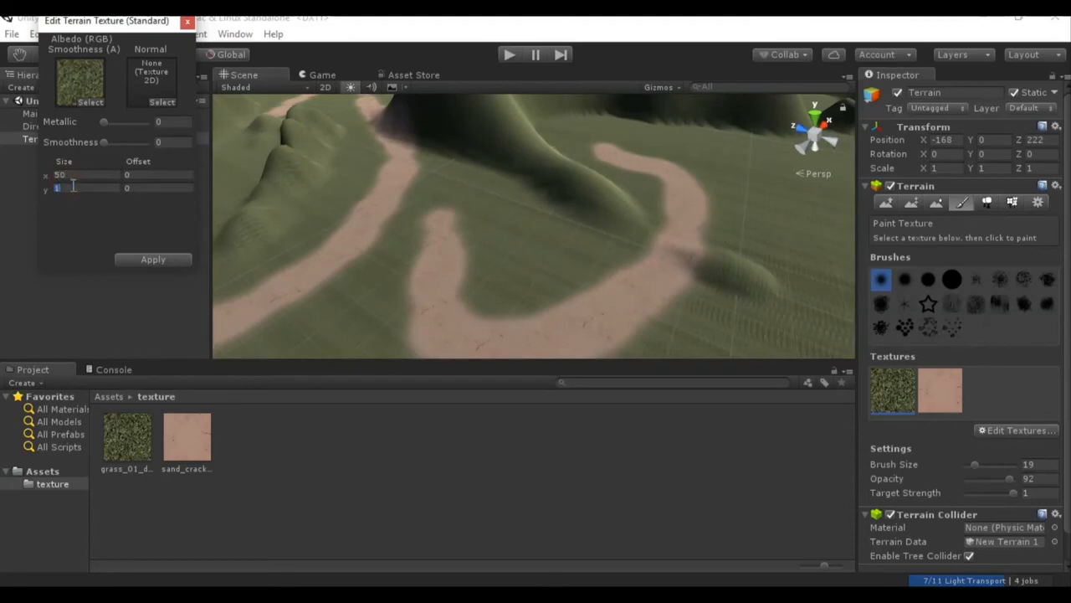
text(50)
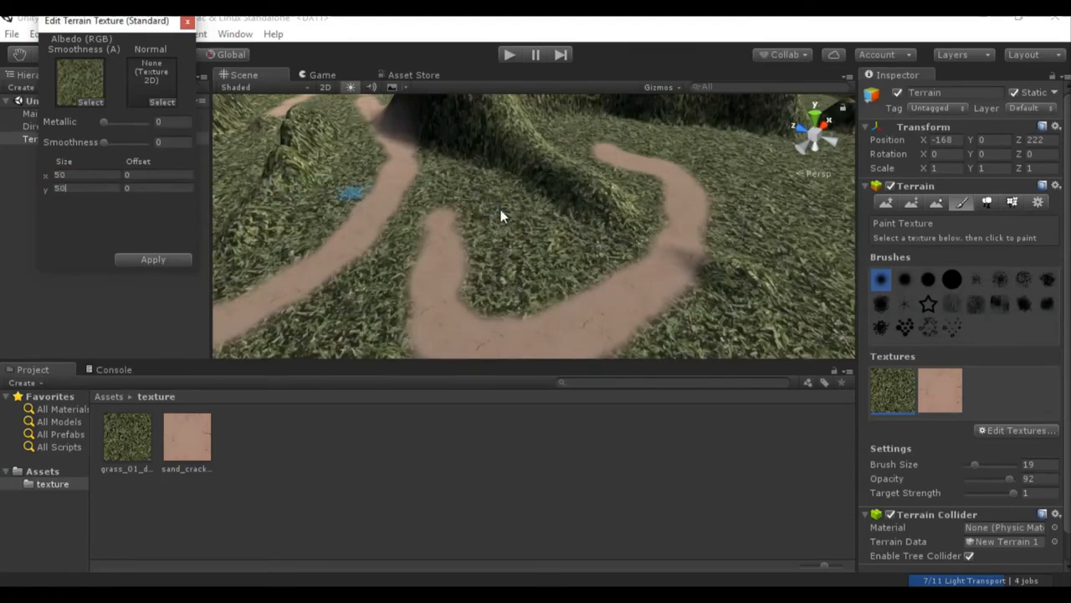
scroll(501, 216, up, 5)
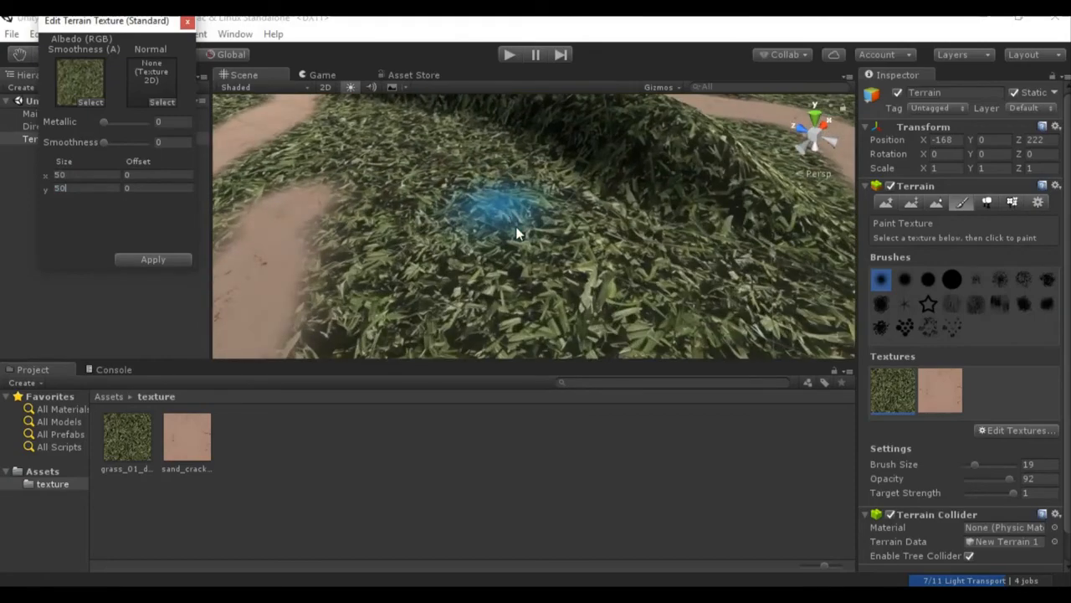
right_drag(516, 229, 189, 100)
Return the grass texture's X and Y tile size to 1 and close the texture settings.
click(68, 175)
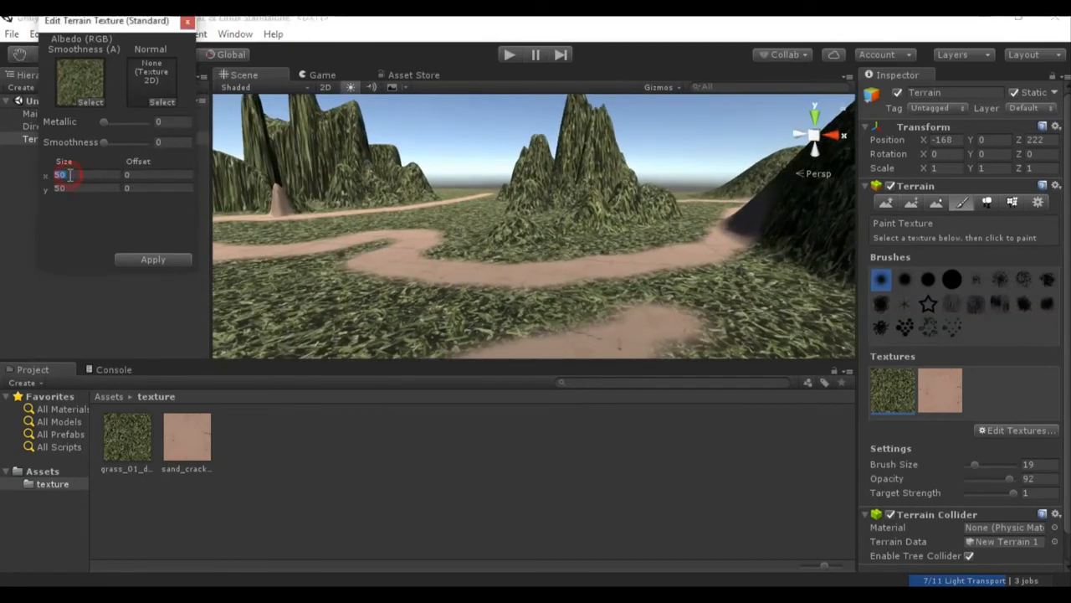
text(1)
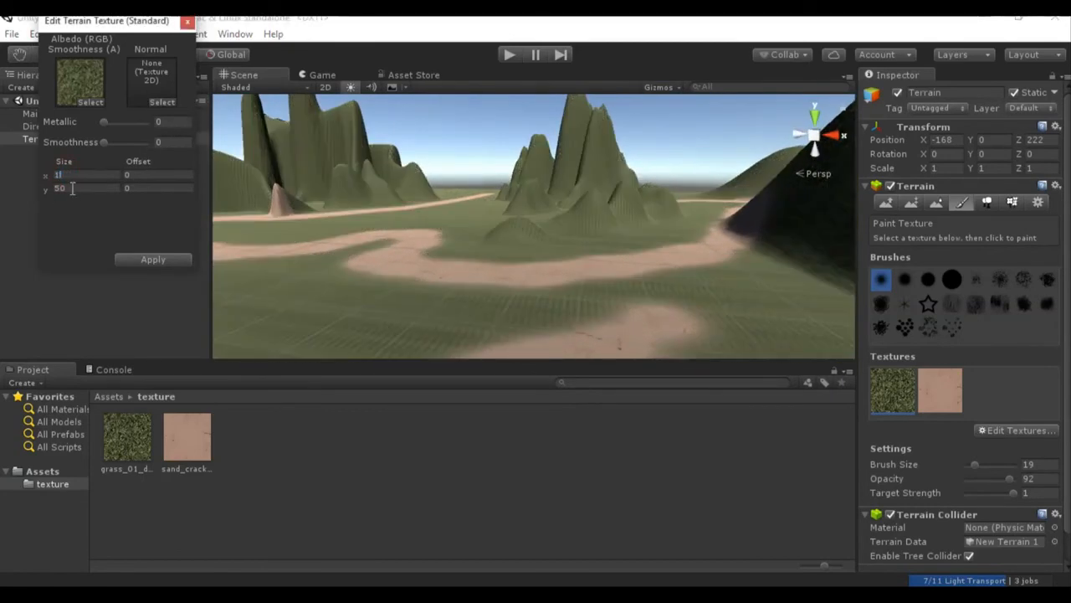
click(72, 188)
text(1)
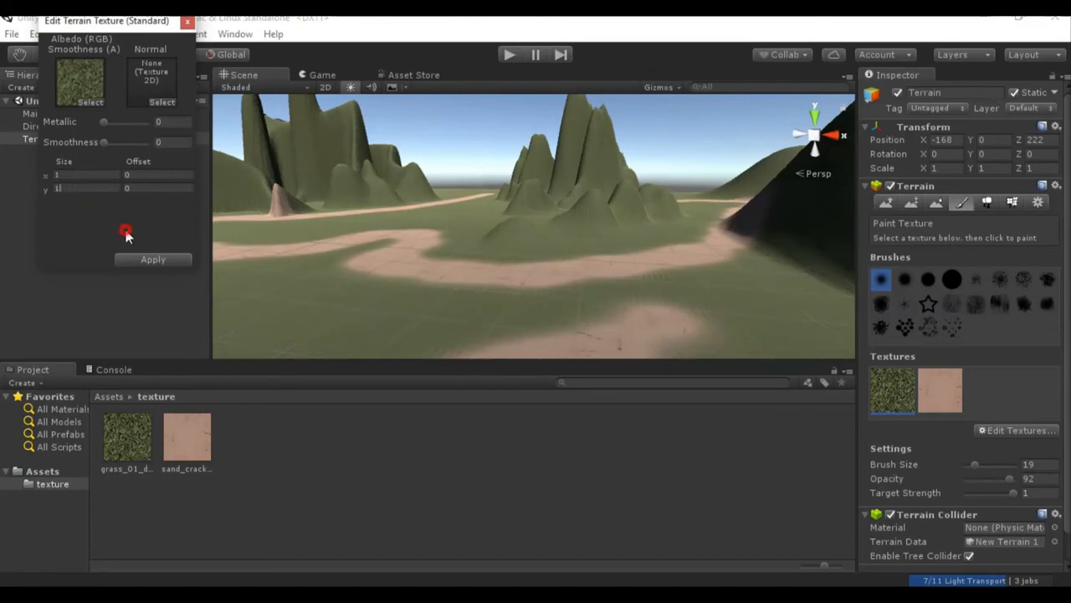
click(187, 24)
Raise a cluster of sharp peaks on the flat grass between the curved sand path and the large hills.
scroll(452, 272, down, 6)
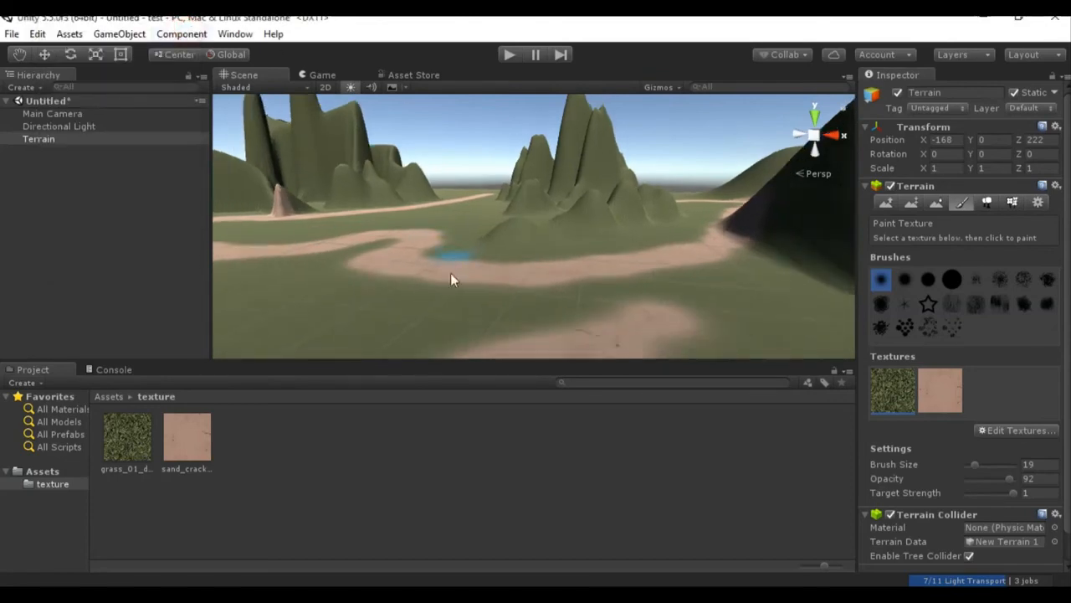
scroll(481, 238, down, 7)
right_drag(480, 273, 722, 253)
scroll(628, 211, down, 3)
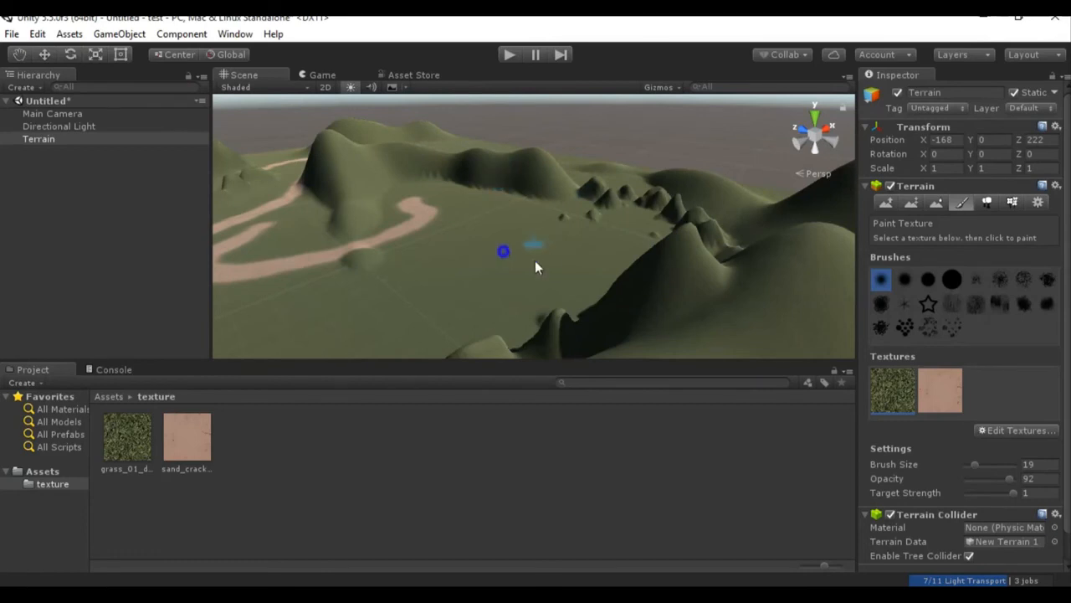
right_drag(534, 260, 832, 214)
click(885, 202)
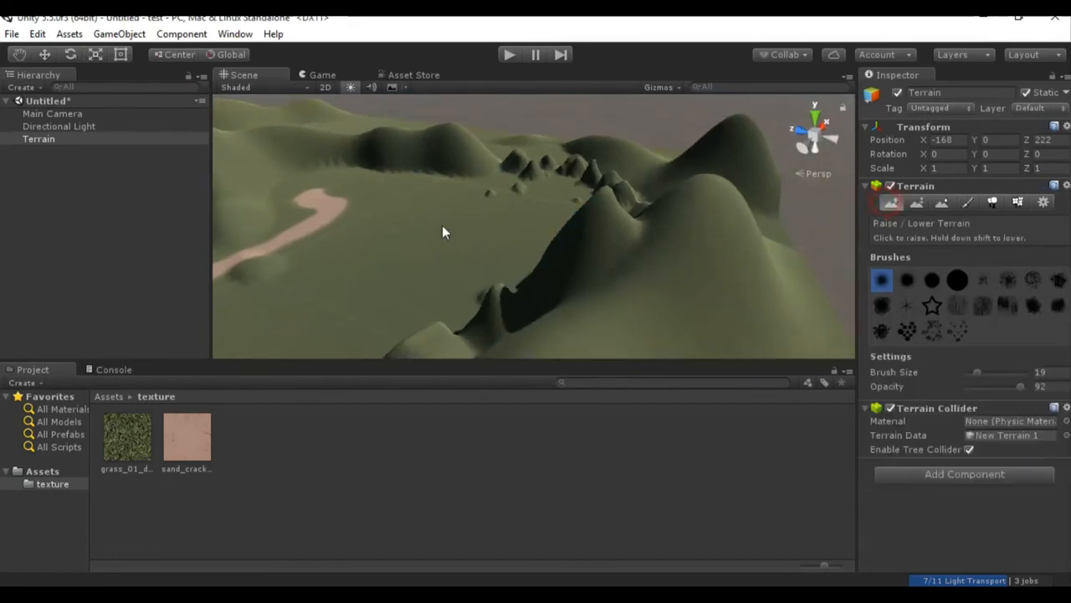
mouse_move(410, 215)
mouse_down()
mouse_move(431, 214)
mouse_move(439, 263)
mouse_move(389, 285)
mouse_move(355, 273)
mouse_move(299, 311)
mouse_move(430, 299)
mouse_move(500, 279)
mouse_move(528, 248)
mouse_up()
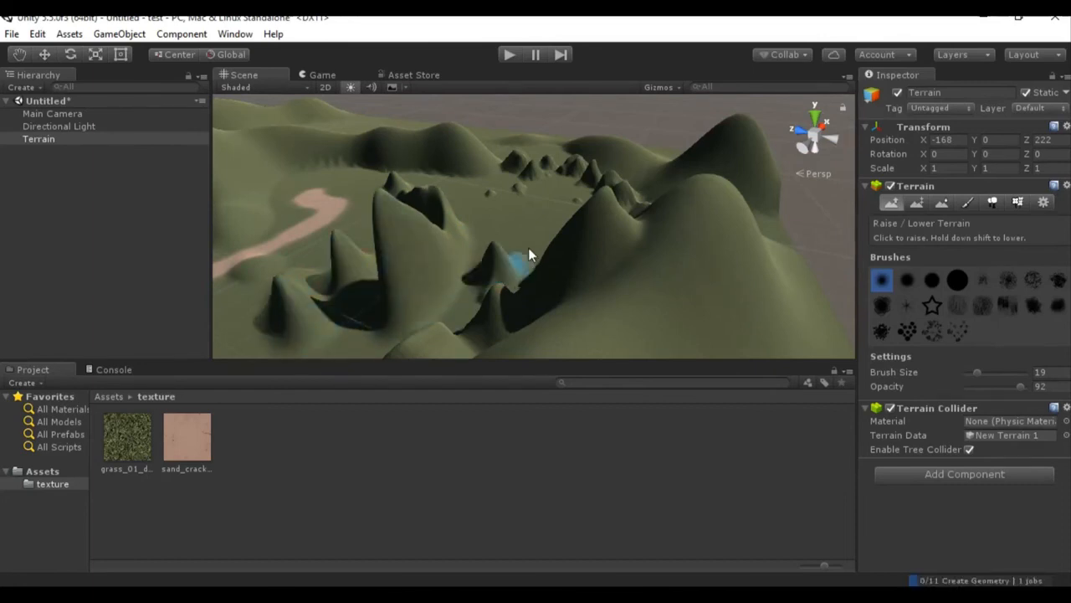
mouse_move(502, 210)
mouse_down()
mouse_move(480, 185)
mouse_move(482, 212)
mouse_move(399, 241)
mouse_move(569, 246)
mouse_move(612, 228)
mouse_up()
scroll(612, 223, down, 5)
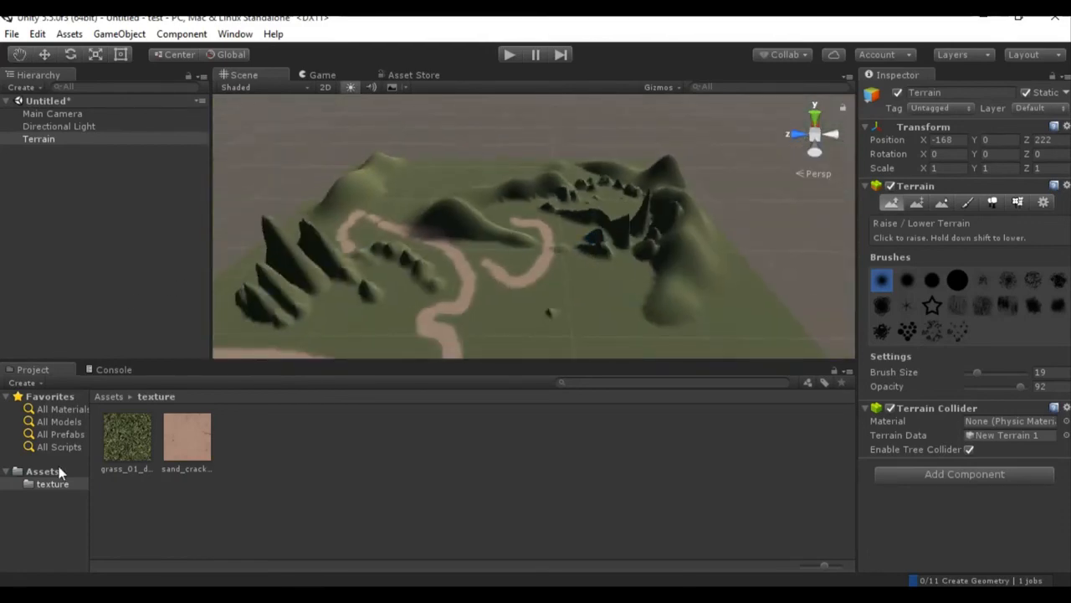
Add a 3D cube to the scene and frame it in the view.
key(f)
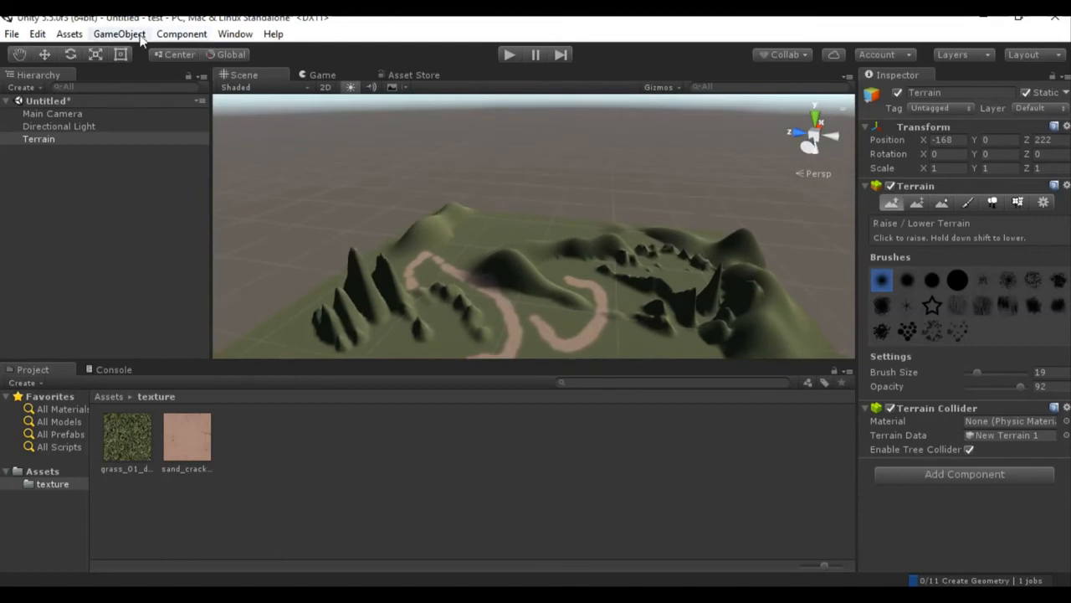
click(139, 35)
mouse_move(196, 87)
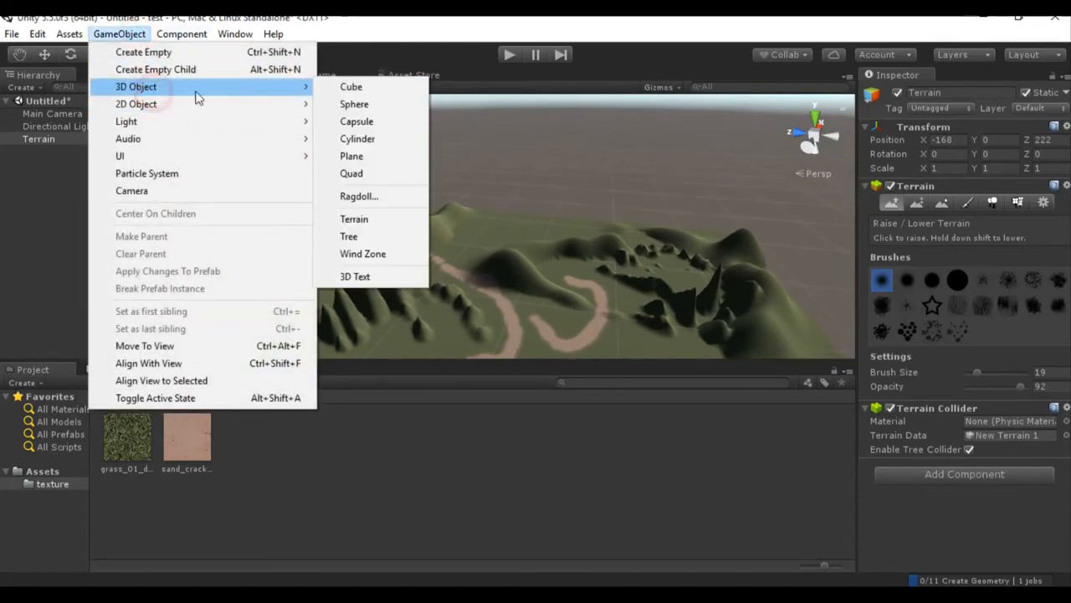
click(353, 92)
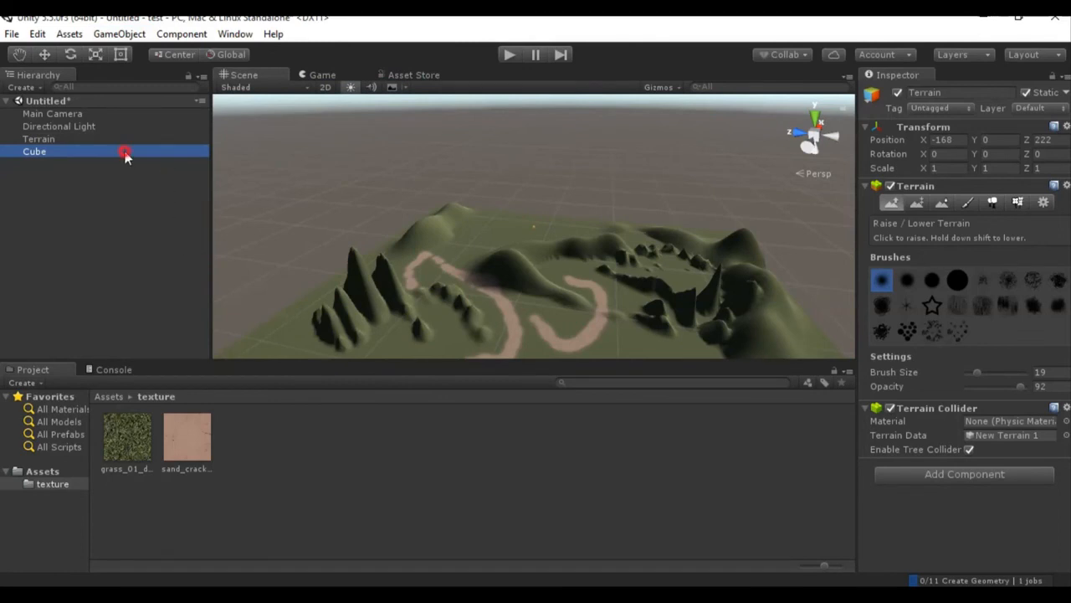
double_click(125, 153)
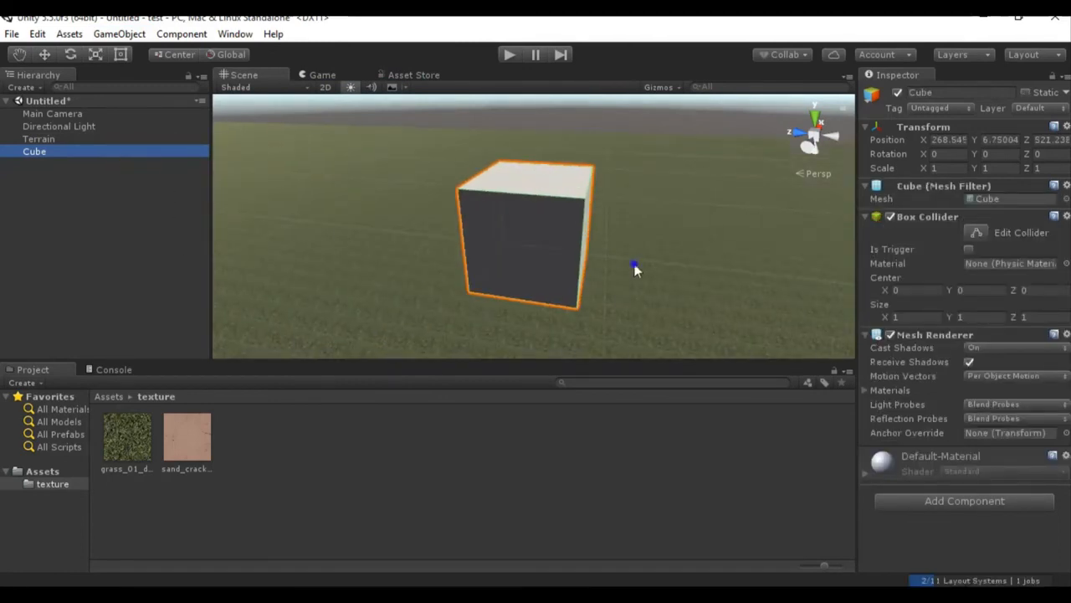
Move the cube horizontally above the grass to about X 246.6 and Z 525.5.
right_drag(634, 265, 703, 296)
scroll(701, 295, down, 8)
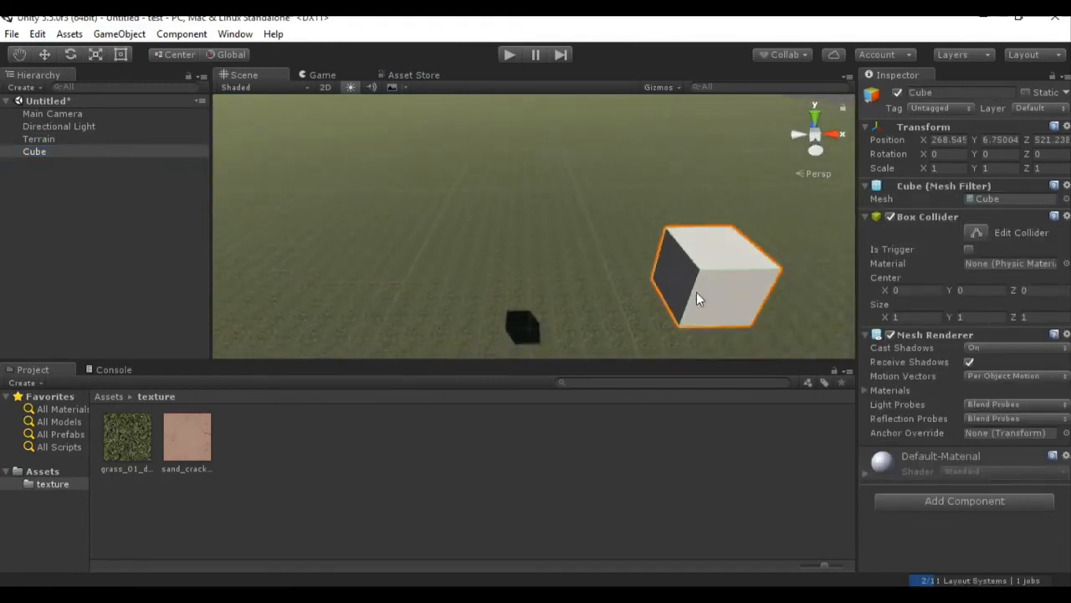
click(668, 261)
click(44, 55)
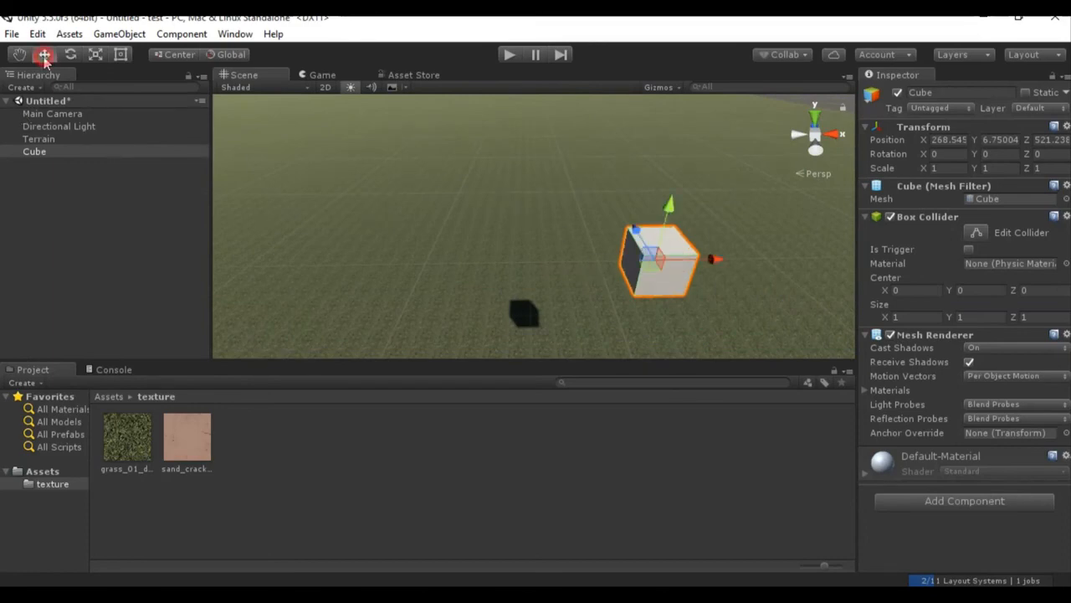
drag(713, 260, 355, 261)
scroll(639, 249, down, 8)
right_drag(651, 213, 433, 141)
drag(755, 341, 358, 157)
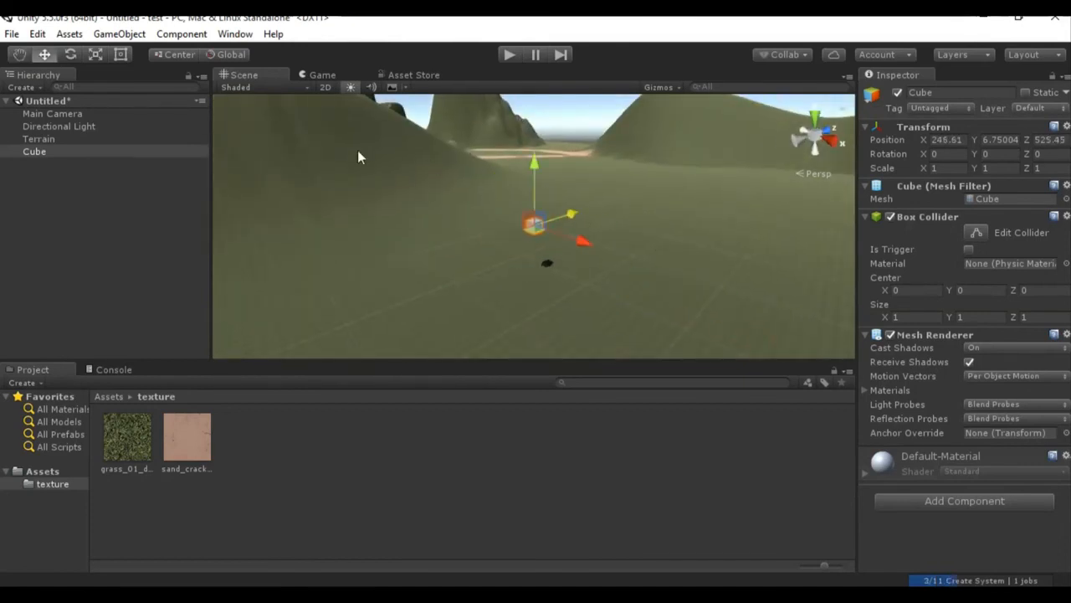
Move the Main Camera forward along Z to 482 so that it stands on the terrain.
double_click(38, 113)
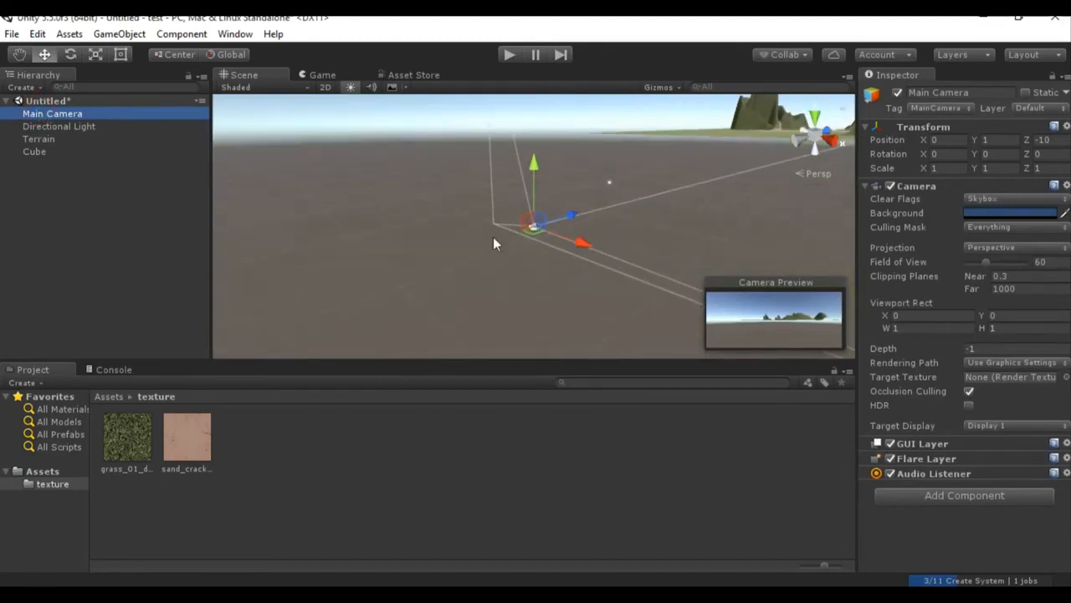
click(634, 271)
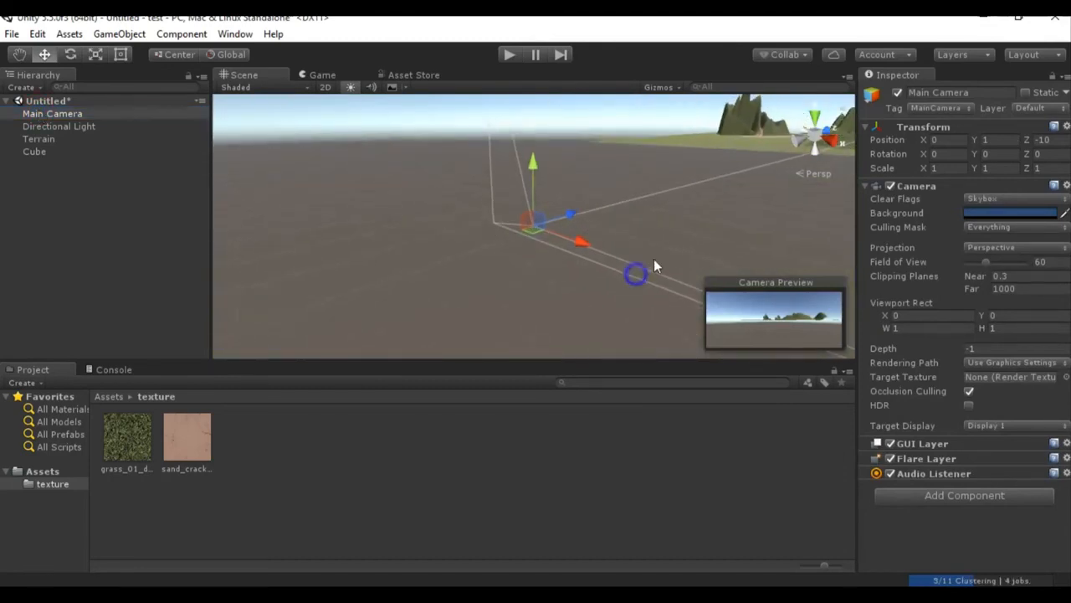
scroll(642, 243, down, 5)
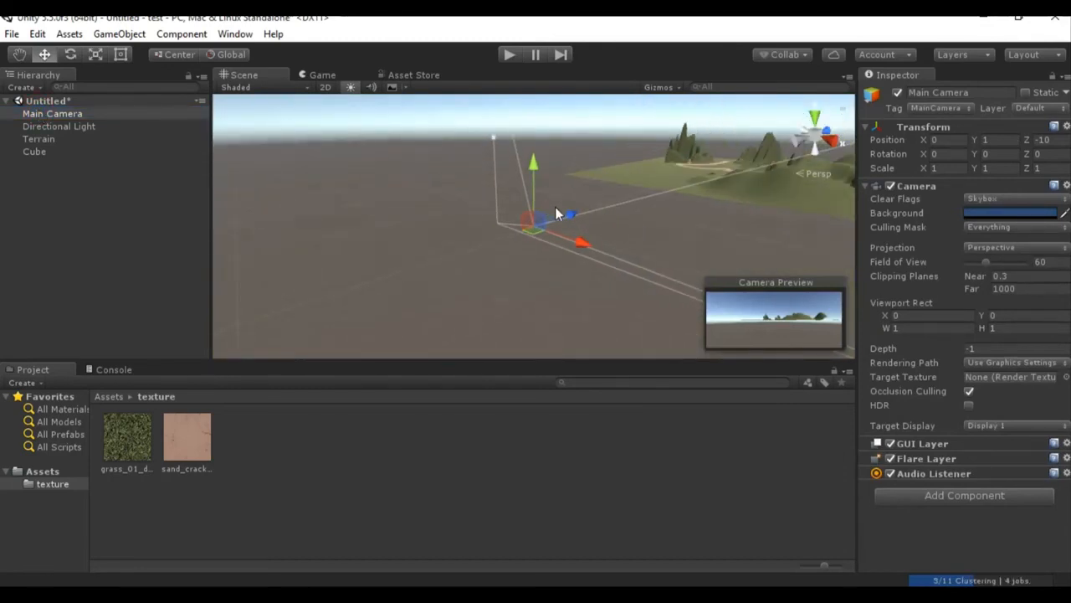
drag(569, 214, 950, 173)
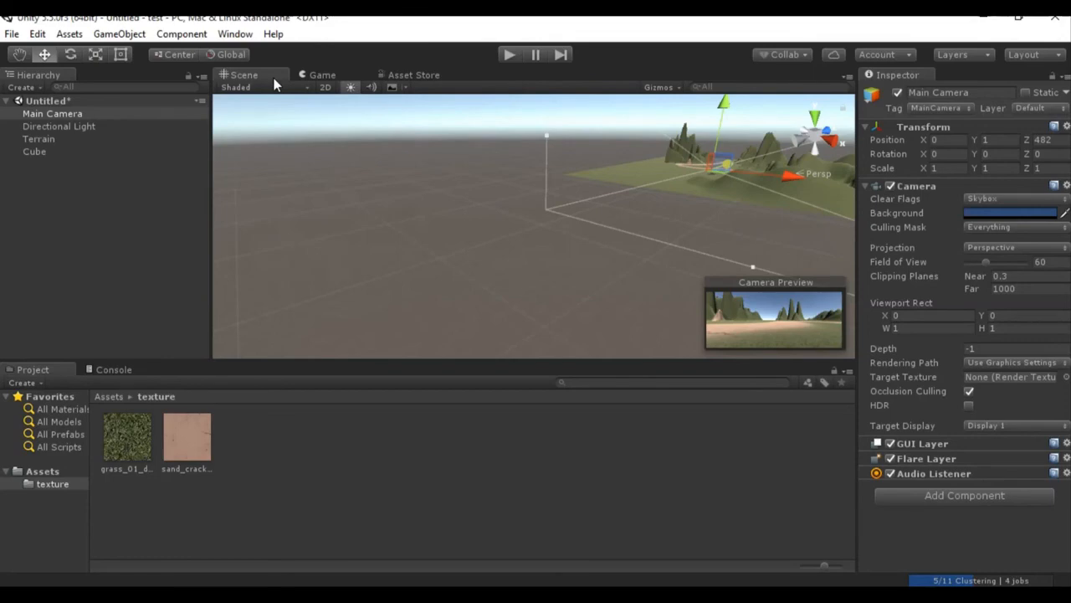
Examine the terrain through the camera in the Game view, run the scene in play mode, and stop it.
click(322, 76)
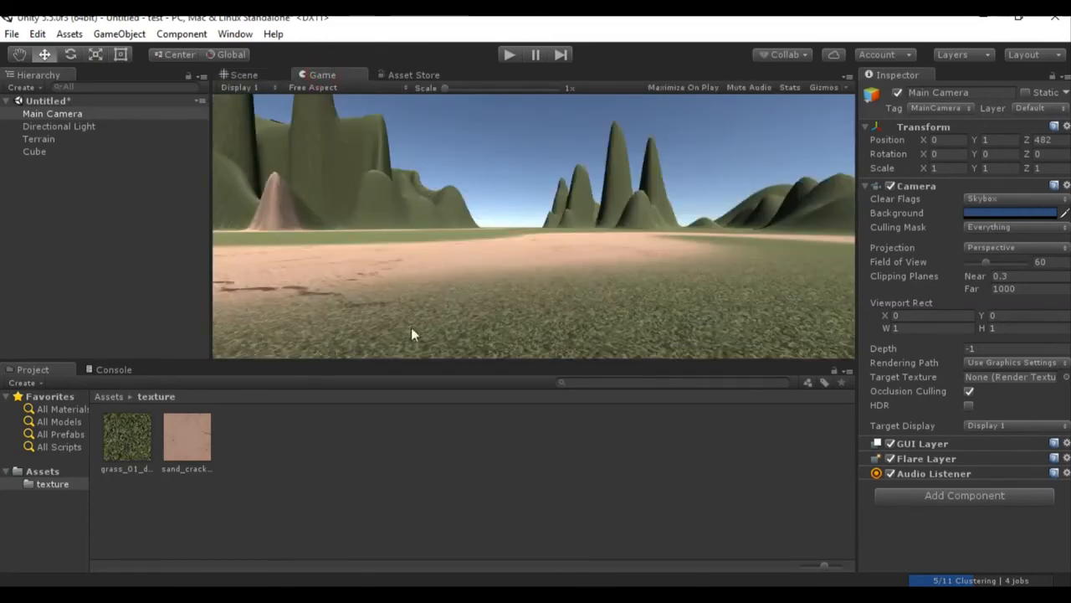
click(513, 58)
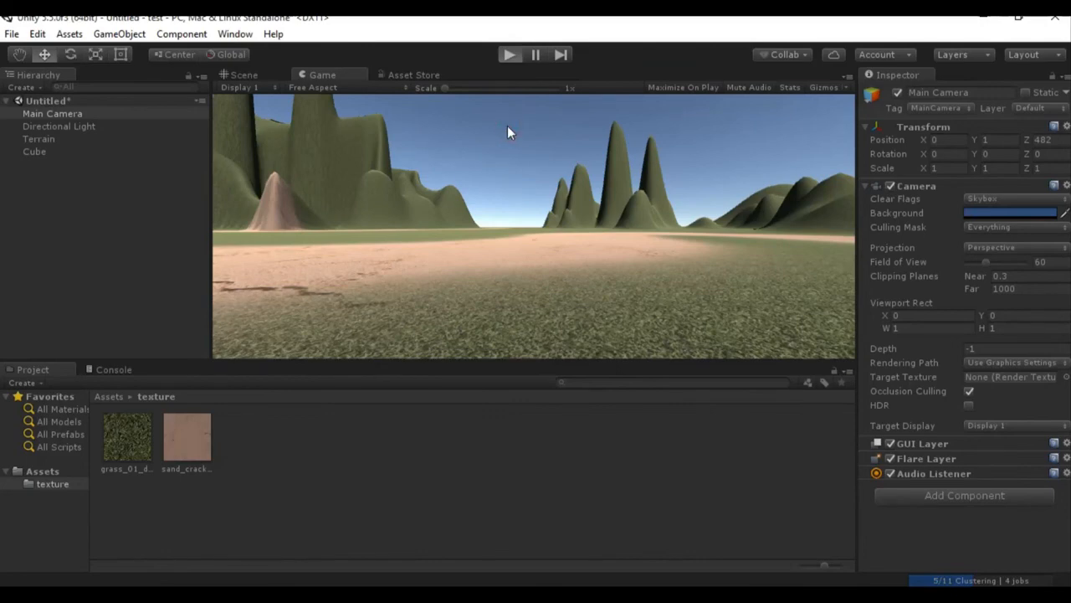
key(ctrl+p)
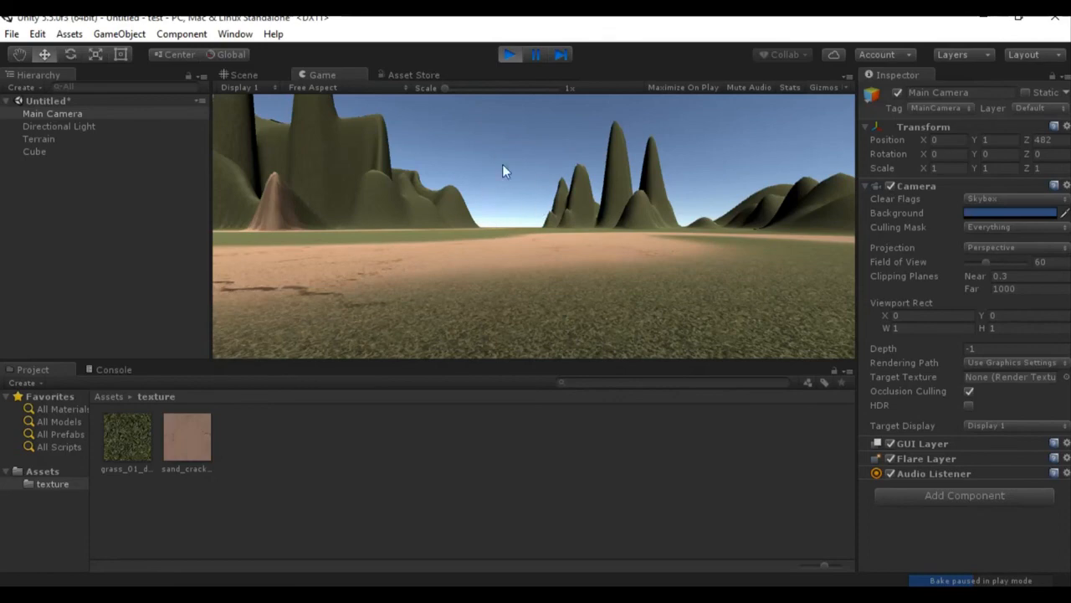
click(512, 57)
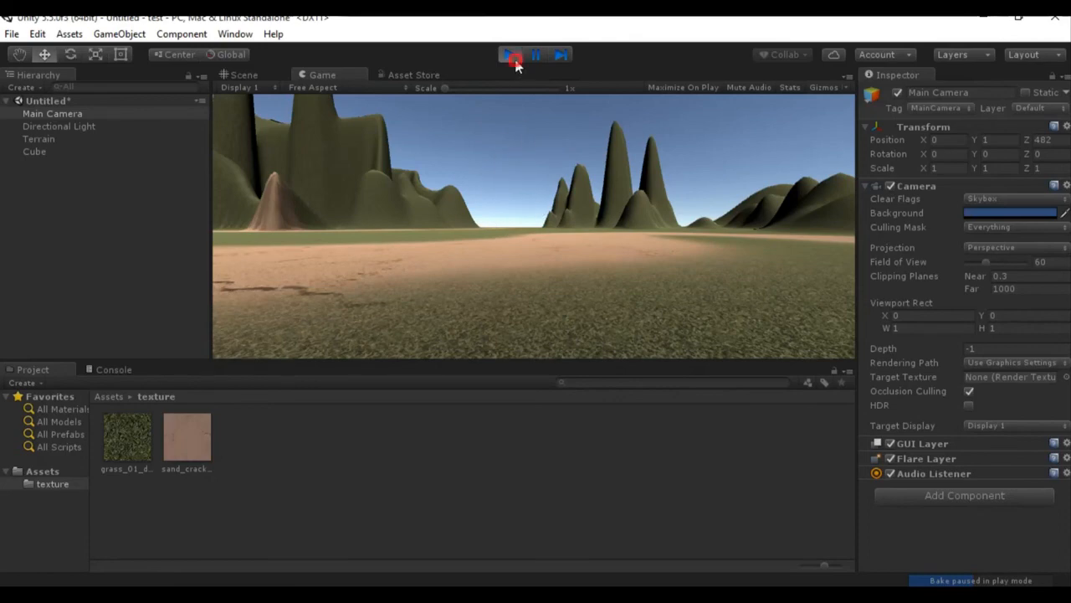